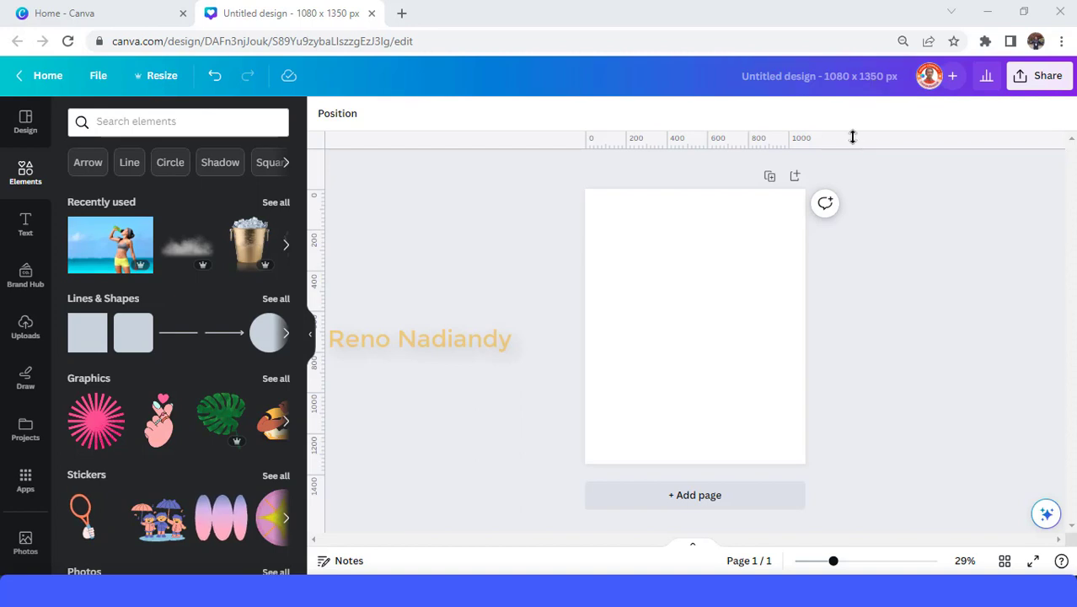
Step: Place the recently used photo "Fitness Runner Woman Drinking Water" on the page and remove its background
left_click(118, 267)
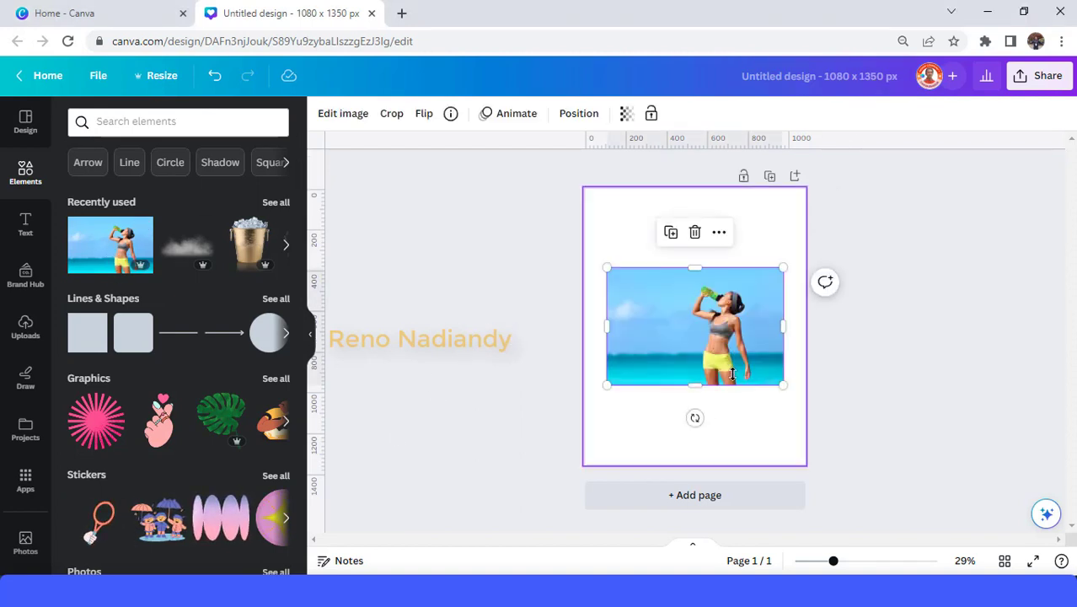
left_click(140, 228)
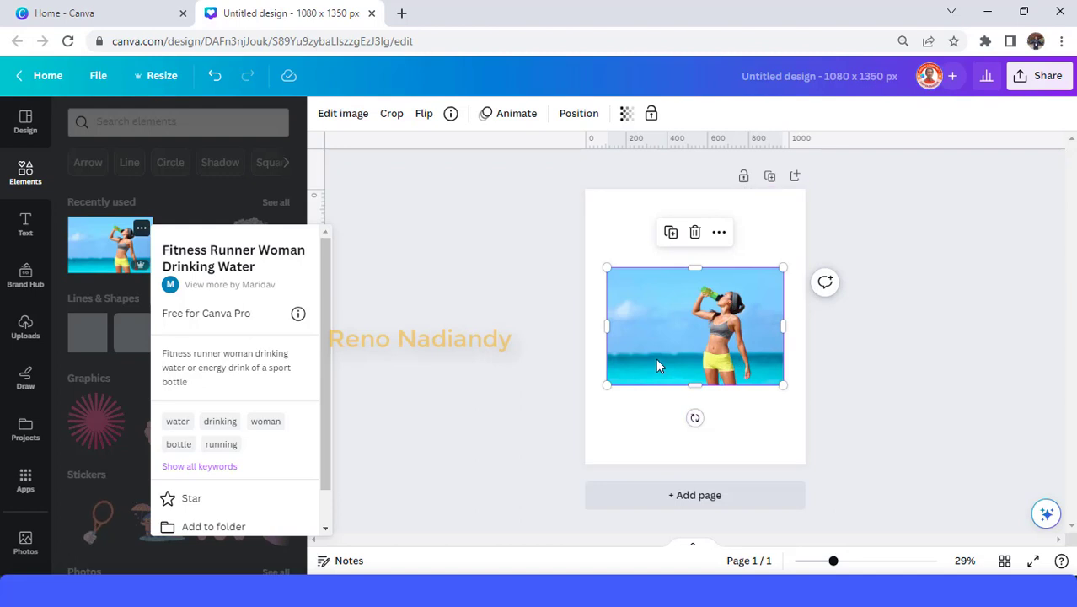
left_click(339, 118)
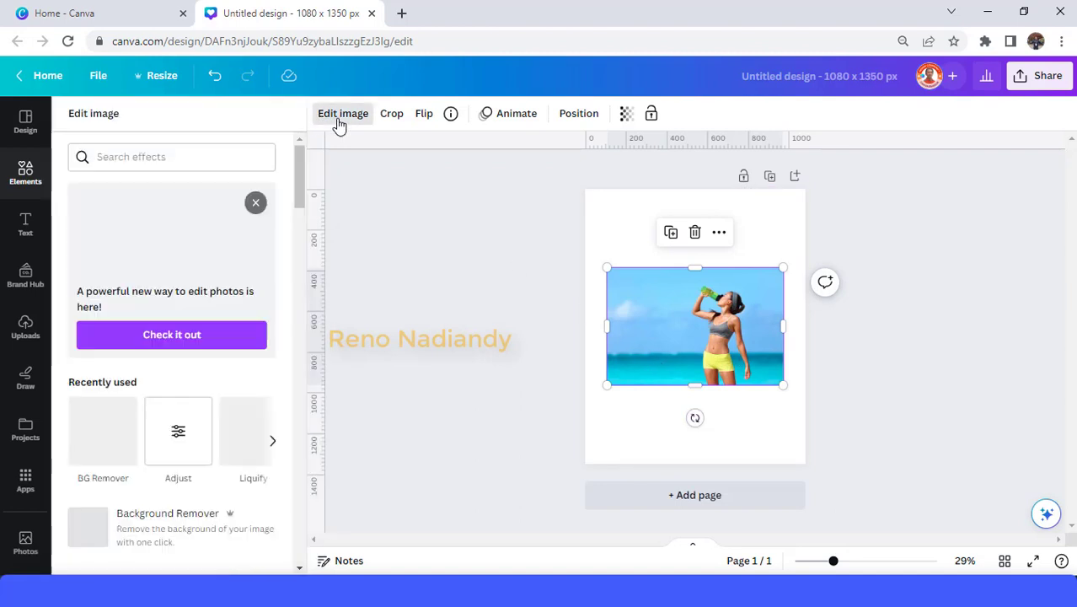
left_click(103, 432)
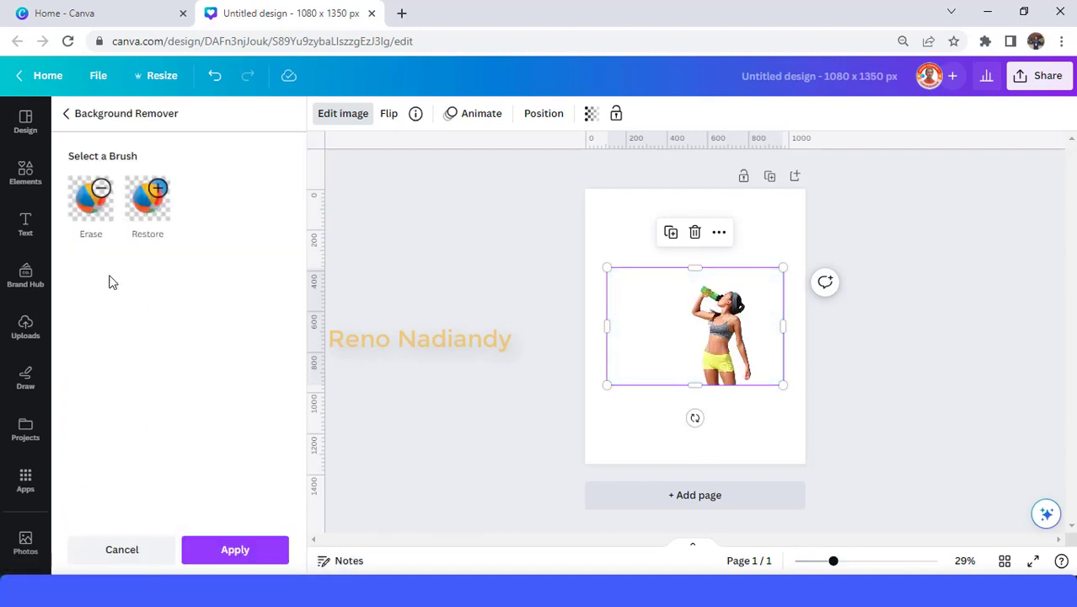
Step: Erase the upper part of the woman's bare midriff just below the grey top, using the Erase brush at size 25
left_click(89, 211)
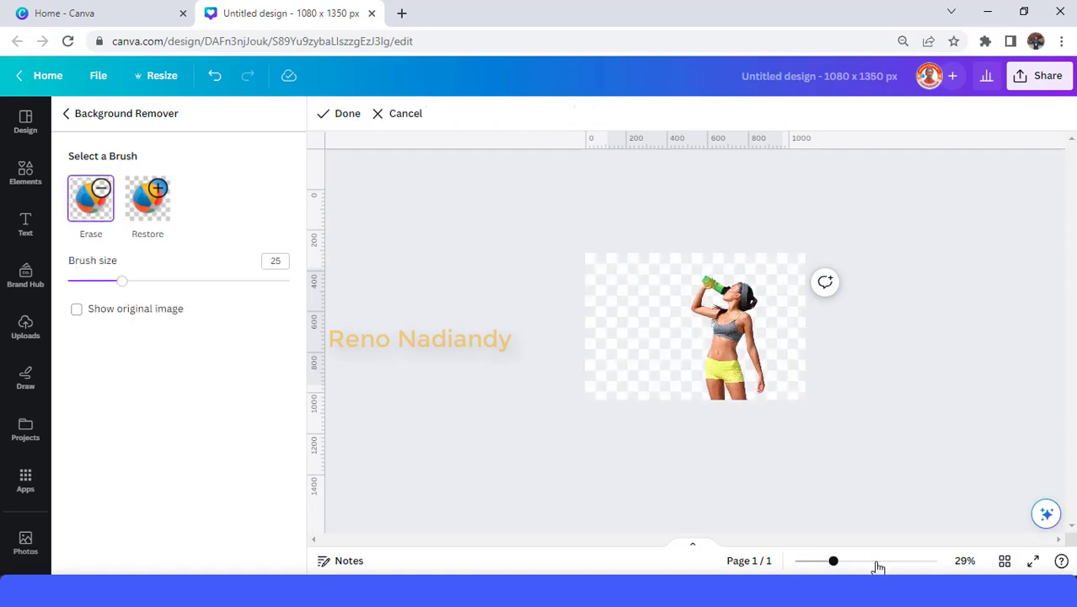
left_click(879, 563)
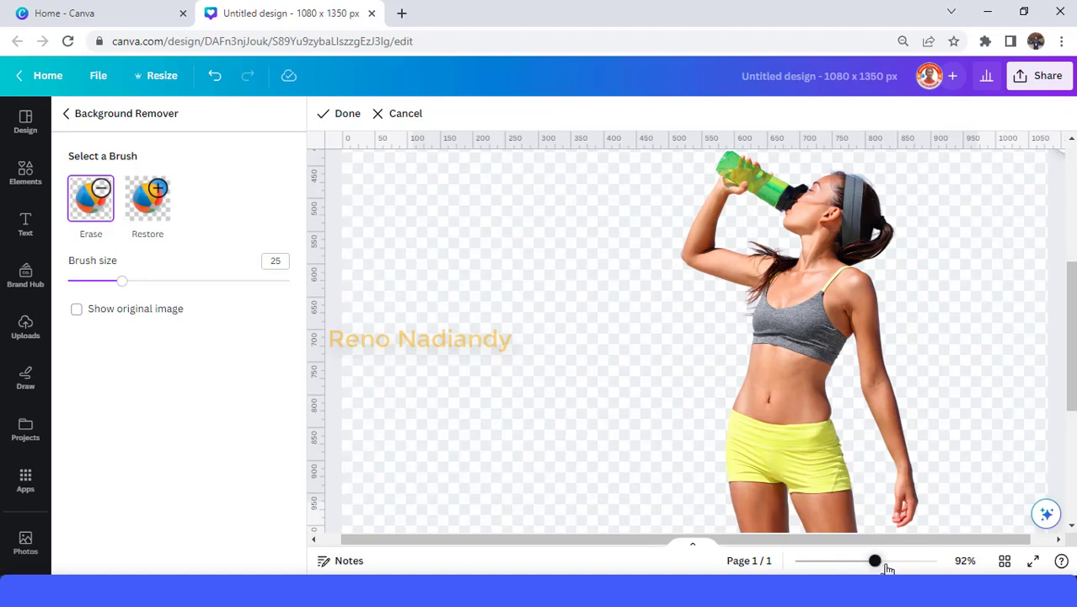
left_click_drag(887, 569, 895, 563)
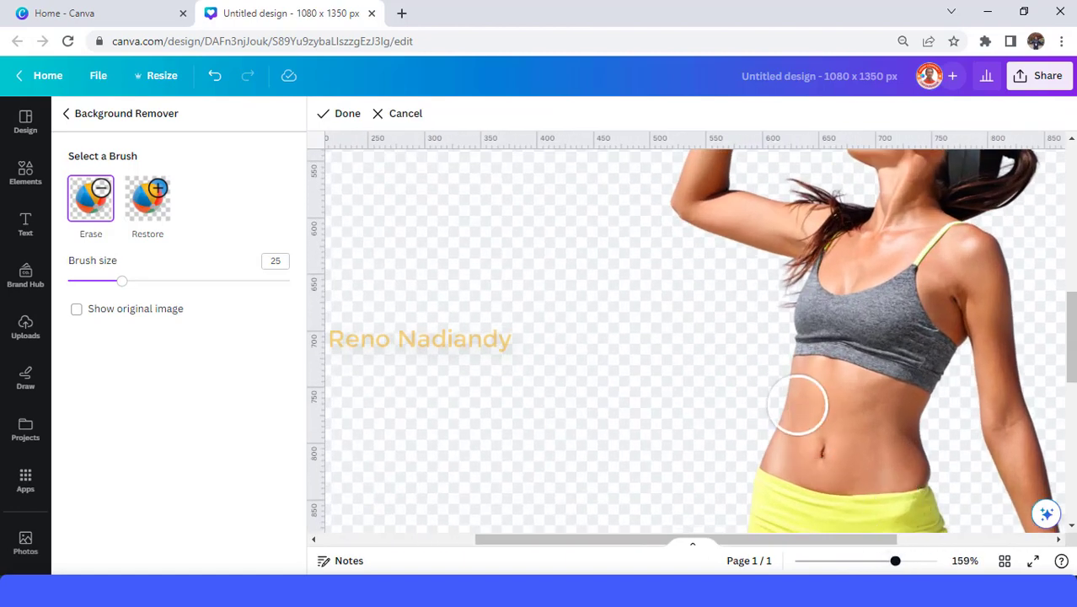
mouse_move(801, 385)
left_mouse_down()
mouse_move(900, 415)
mouse_move(911, 438)
mouse_move(915, 426)
mouse_move(884, 406)
mouse_move(855, 418)
mouse_move(815, 388)
mouse_move(884, 408)
mouse_move(811, 384)
mouse_move(793, 430)
mouse_move(772, 440)
mouse_move(850, 465)
left_mouse_up()
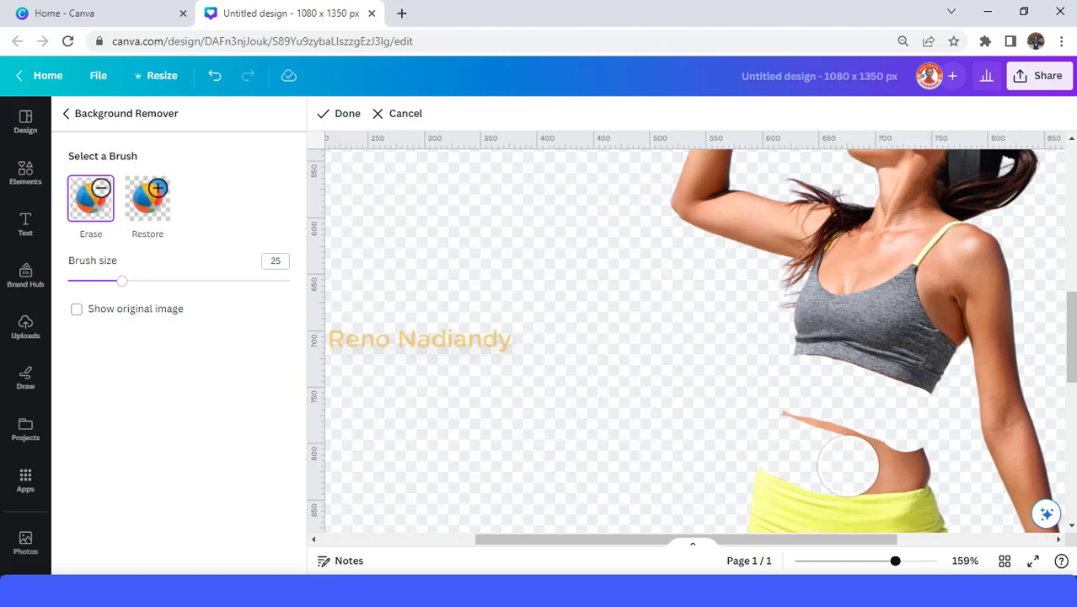
Step: Erase the remaining midriff skin down to the yellow shorts with the Erase brush at size 41, and apply the background edit
left_click(158, 281)
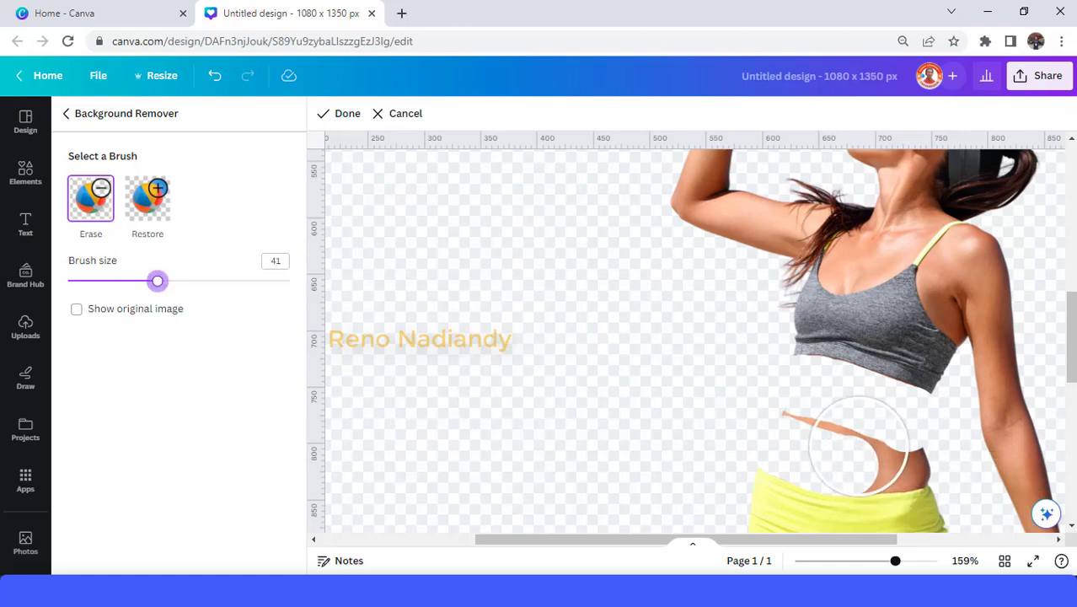
mouse_move(859, 444)
left_mouse_down()
mouse_move(873, 435)
mouse_move(873, 444)
left_mouse_up()
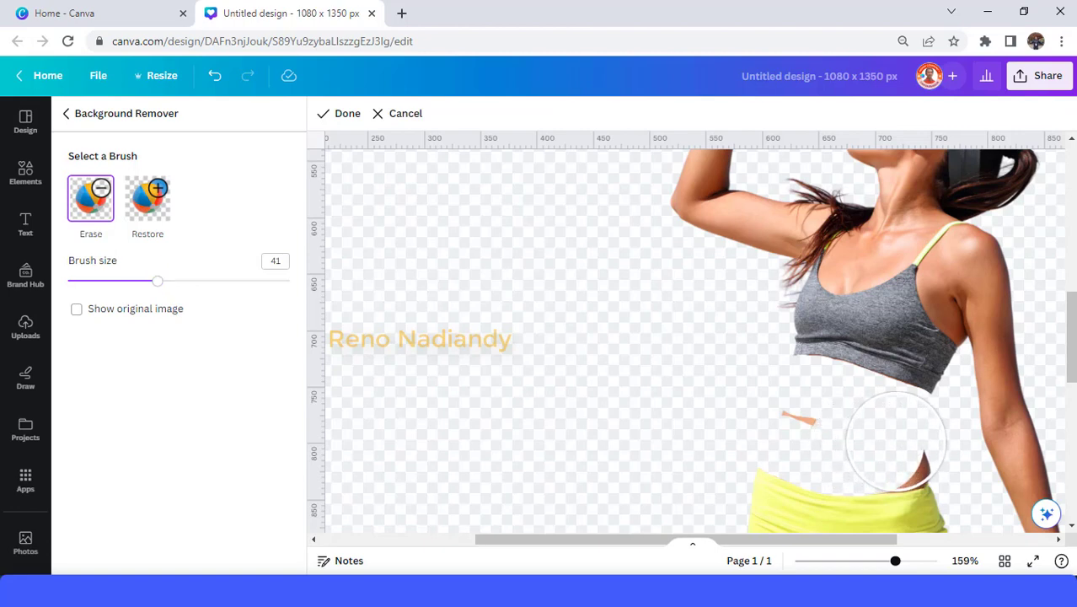
left_click_drag(901, 441, 895, 436)
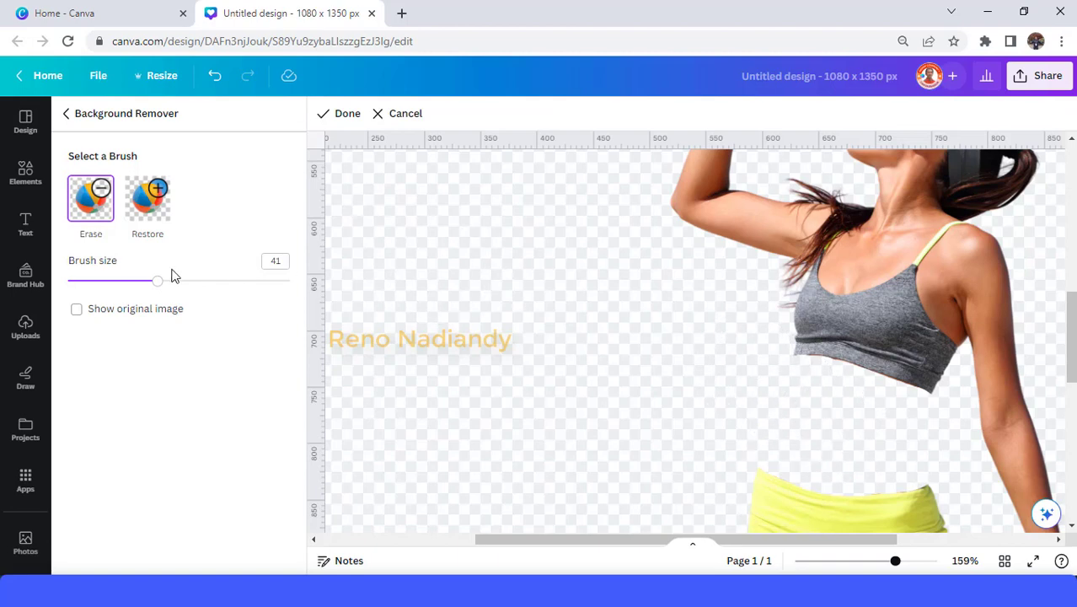
left_click(99, 282)
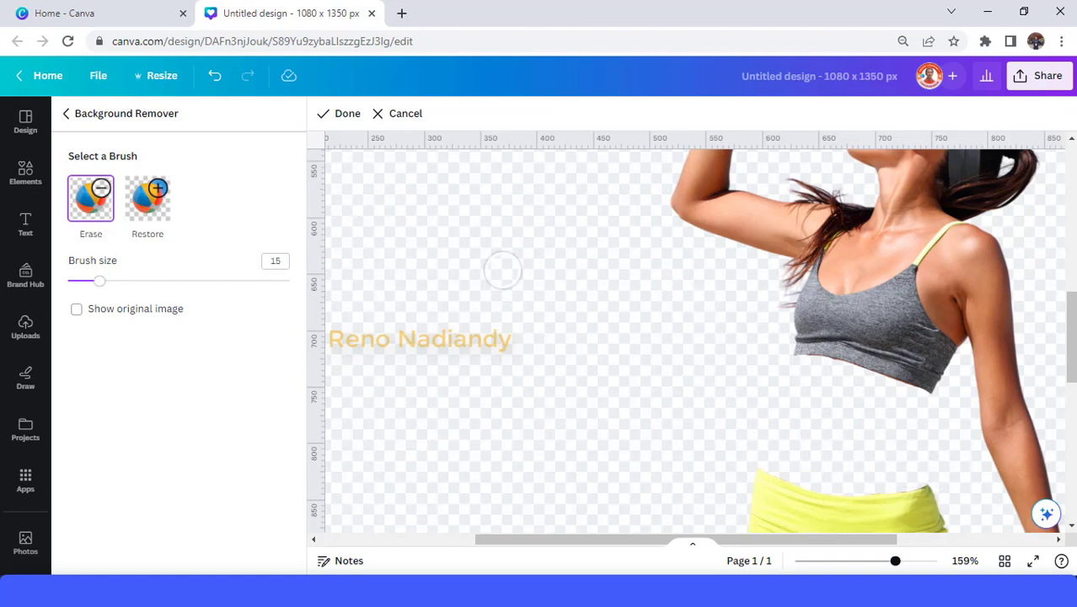
left_click(342, 116)
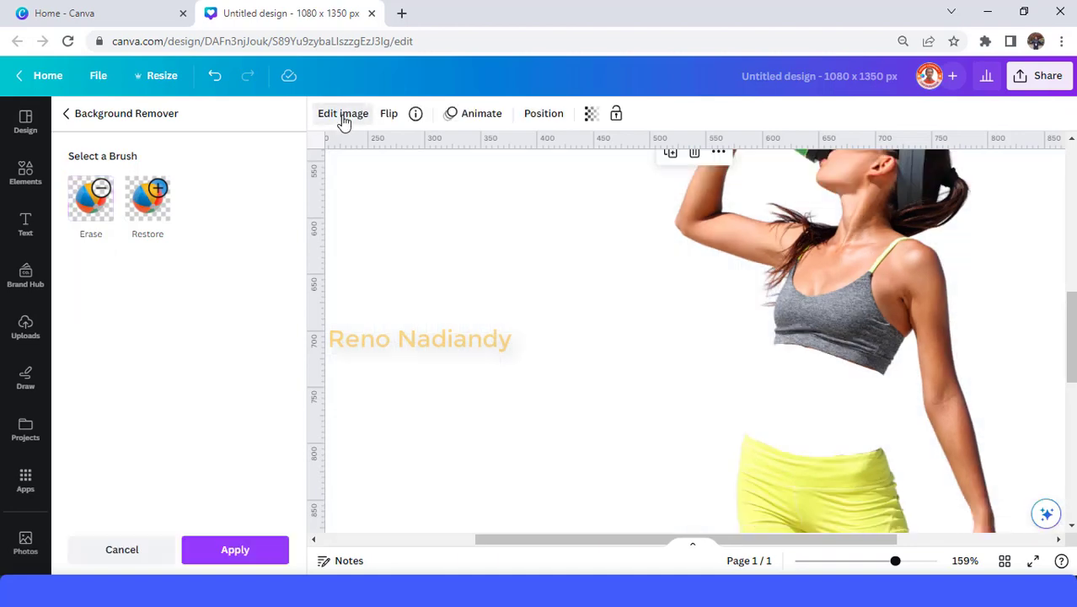
left_click(251, 553)
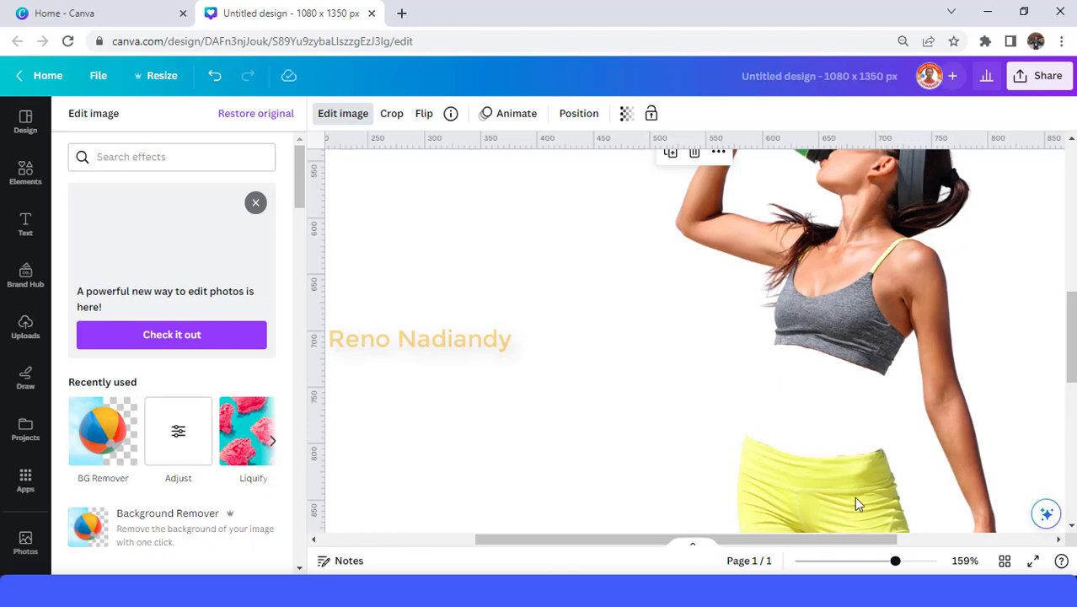
Step: Crop the empty left, right and top margins around the woman and enlarge her cutout to fill the page height
left_click(854, 570)
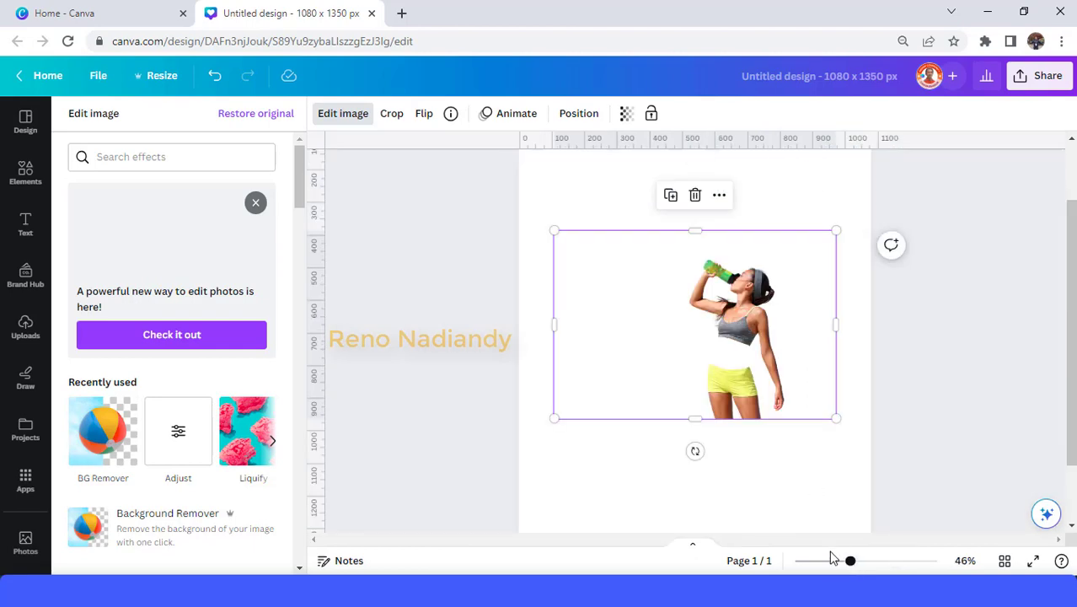
left_click(827, 562)
left_click_drag(625, 324, 688, 359)
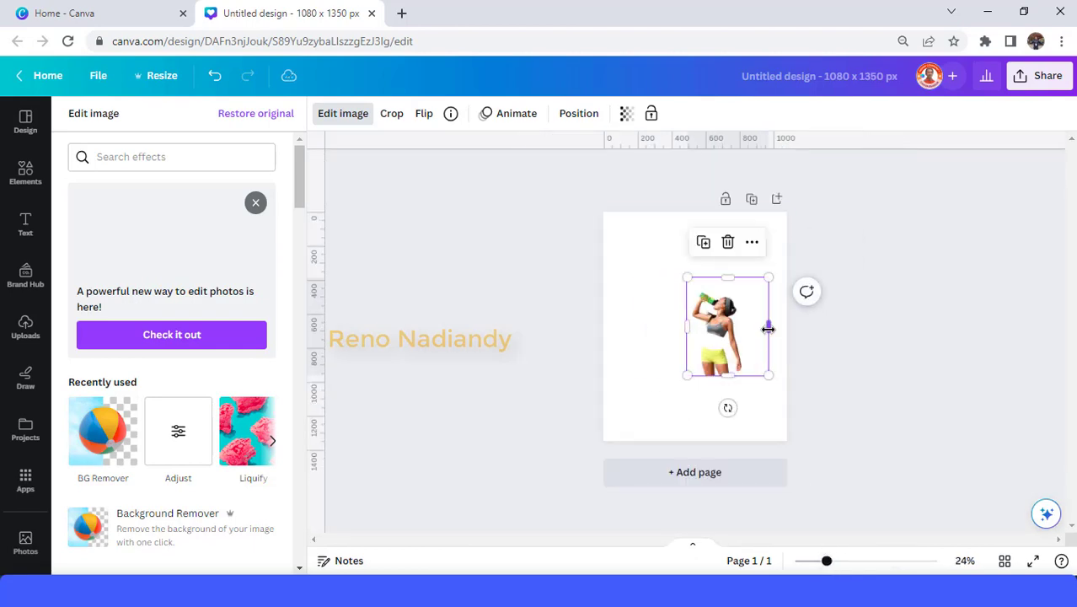
left_click_drag(767, 328, 747, 328)
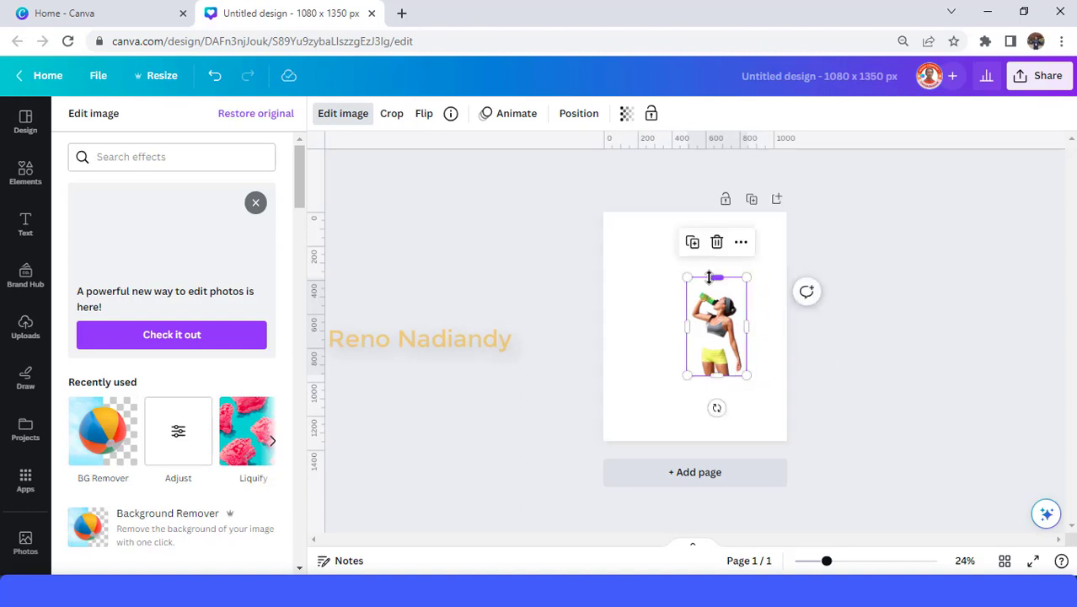
left_click_drag(710, 277, 710, 286)
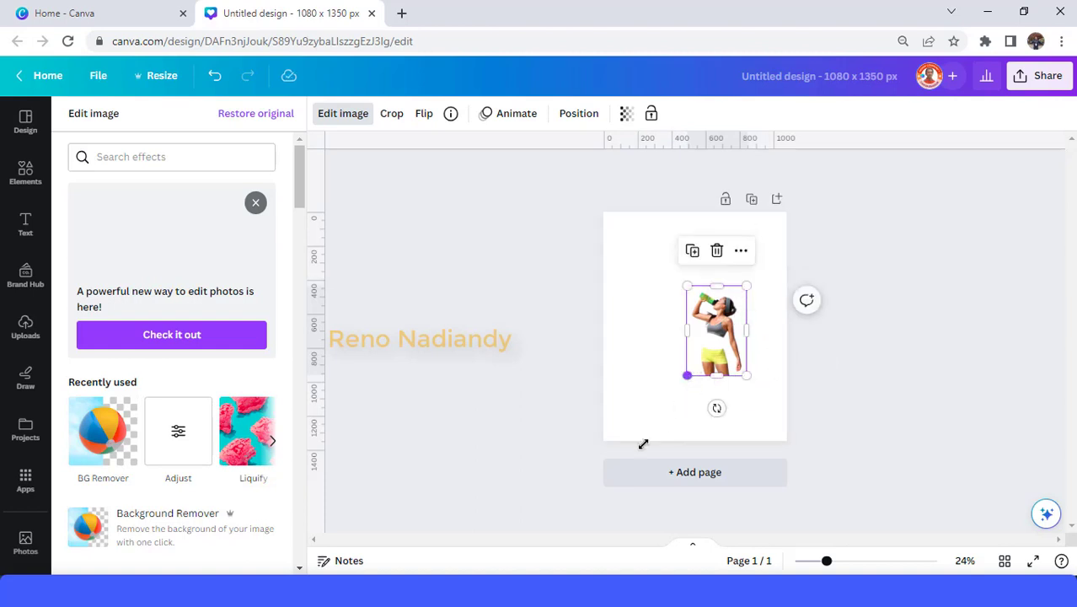
left_click_drag(644, 444, 636, 452)
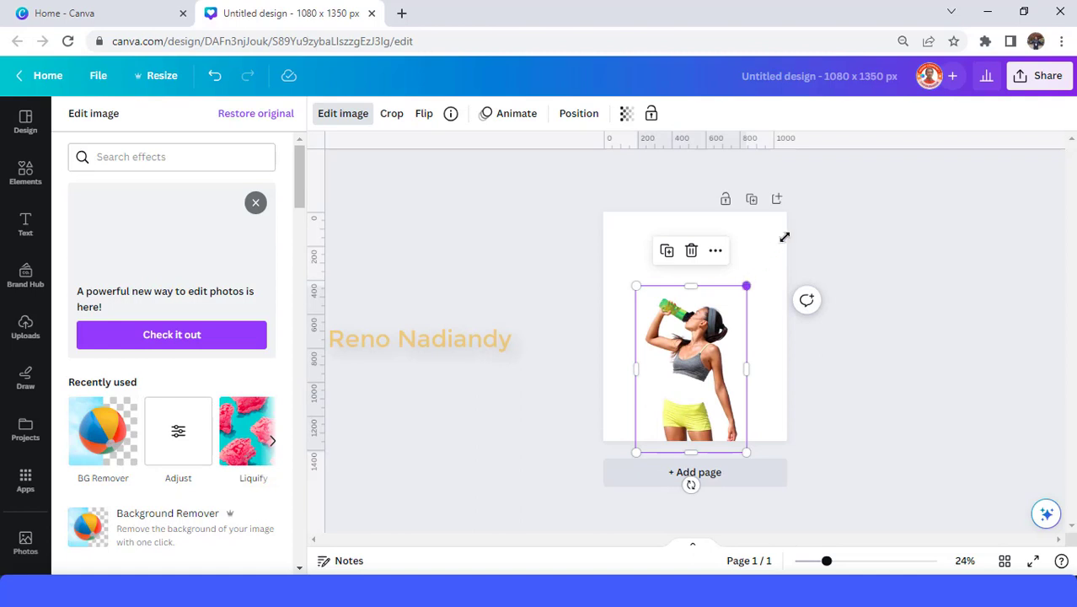
left_click_drag(746, 286, 803, 212)
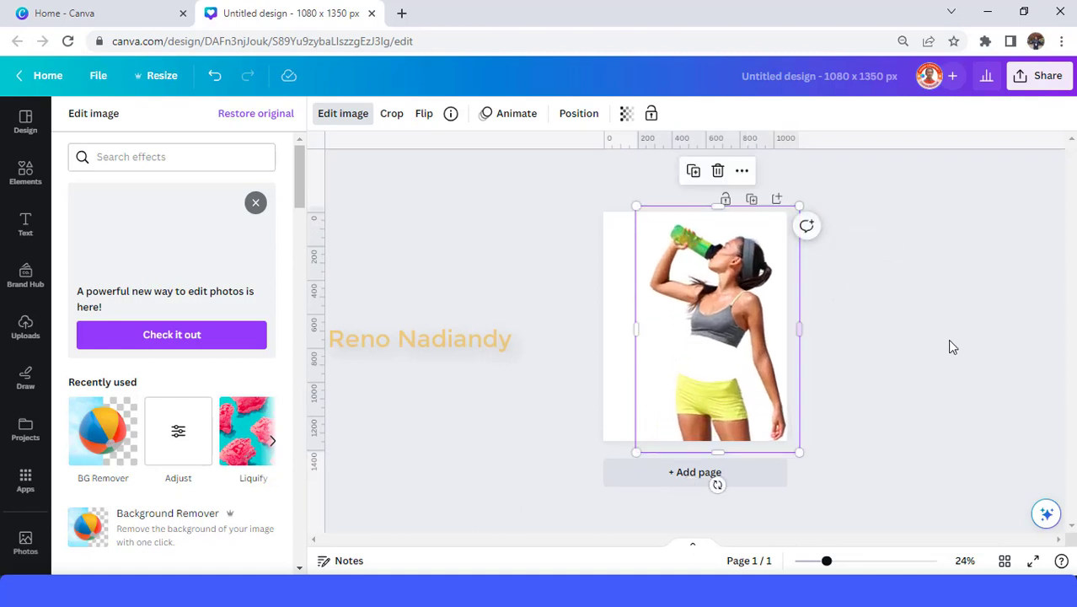
Step: Add the "Bucket Full with Ice" photo, scale it down and place it over the woman's yellow shorts
left_click(26, 174)
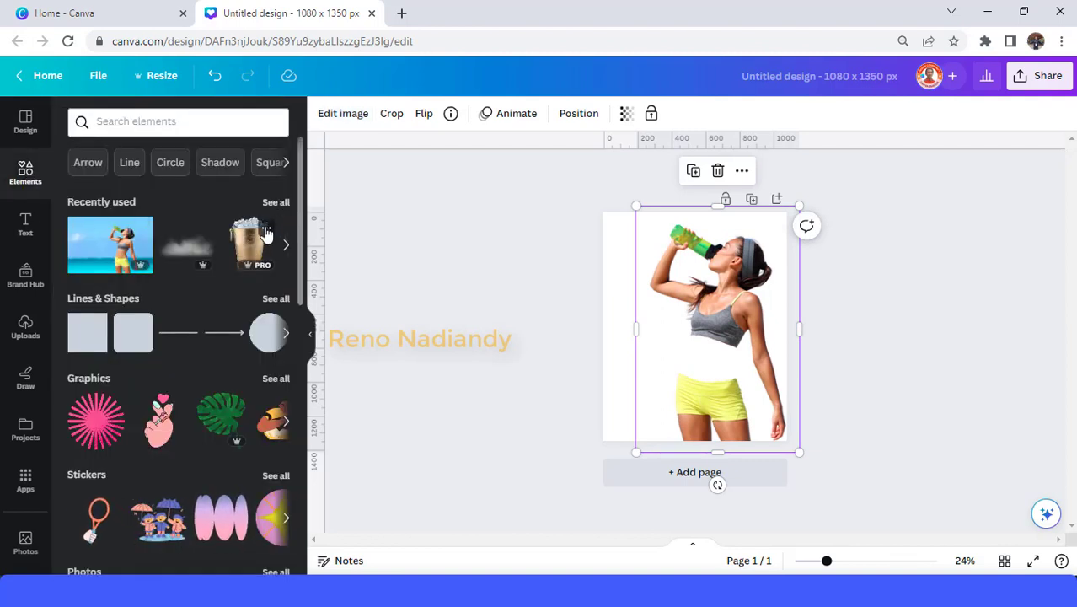
left_click(266, 227)
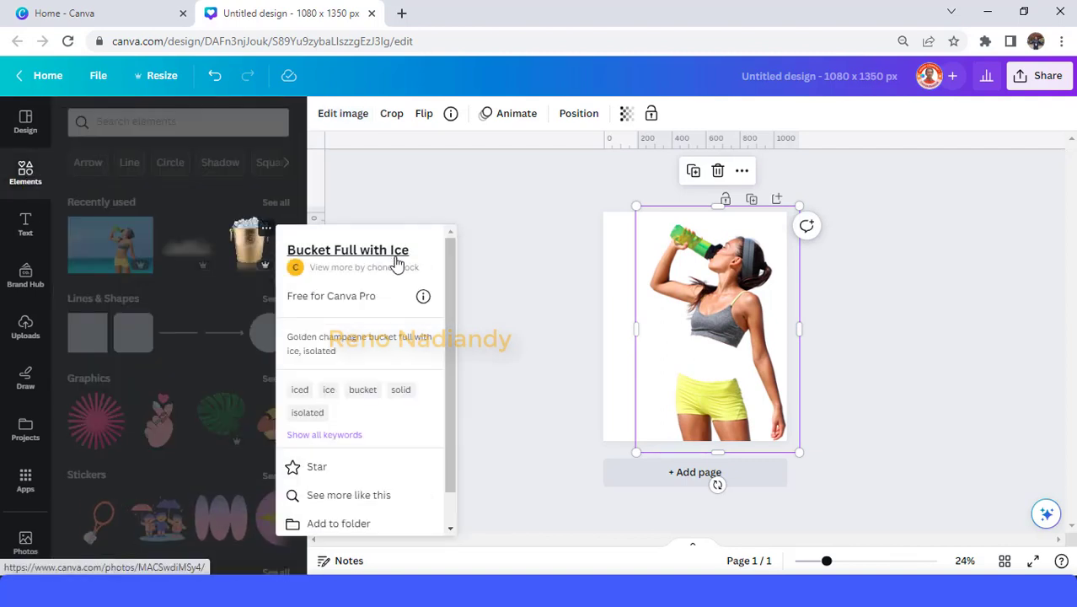
left_click(254, 243)
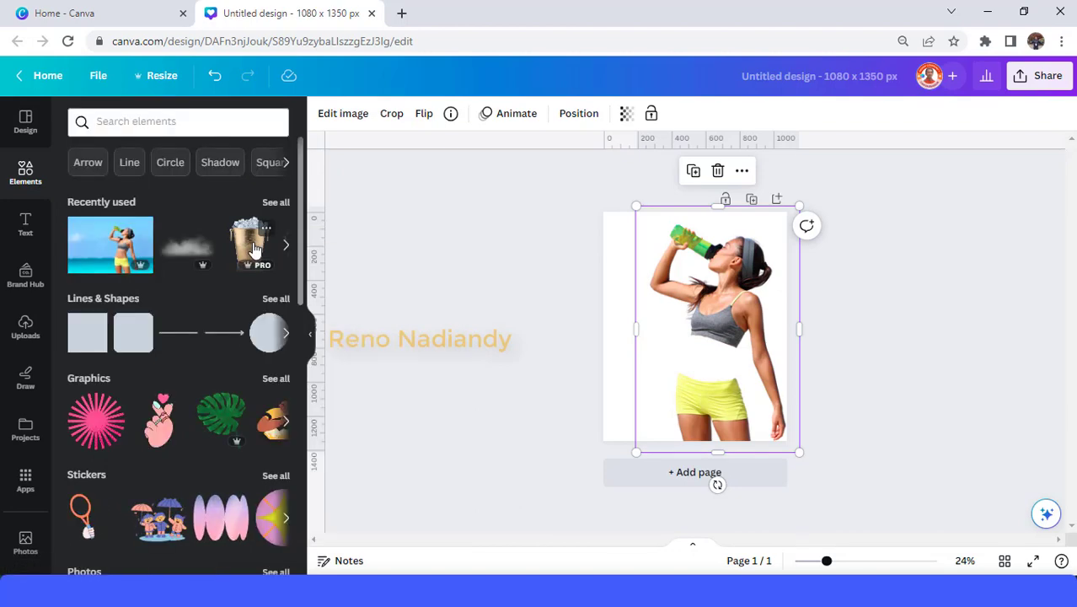
left_click(253, 244)
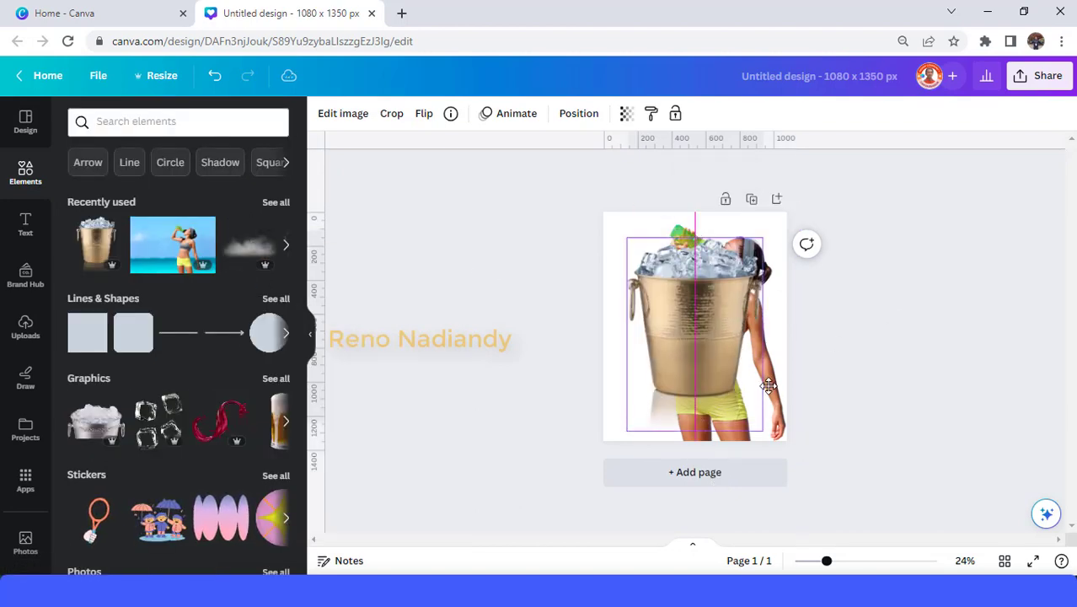
left_click_drag(721, 289, 738, 403)
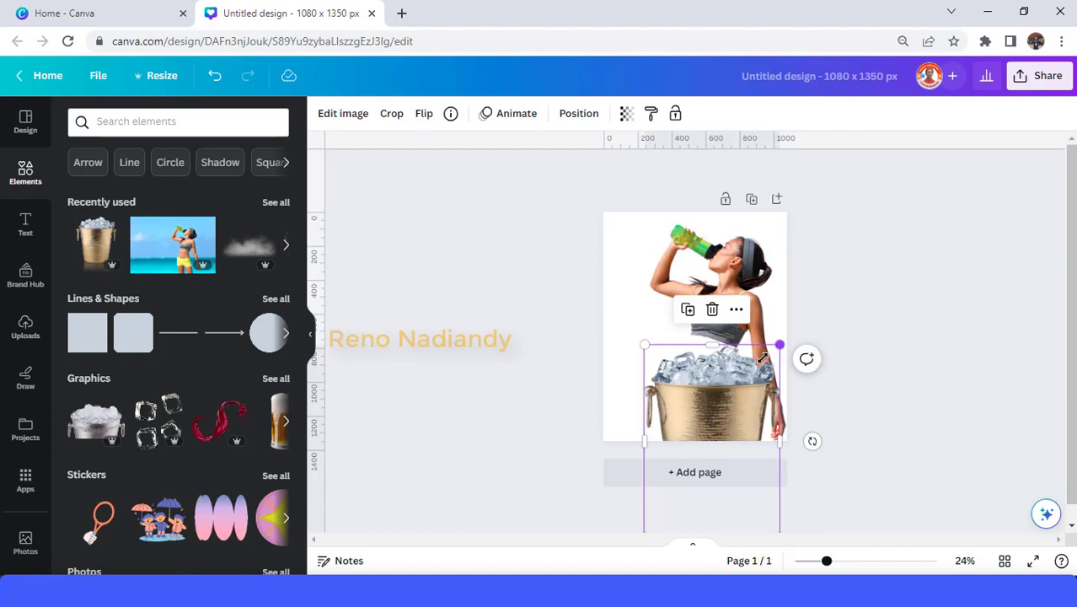
left_click_drag(763, 358, 746, 387)
left_click_drag(696, 459, 710, 433)
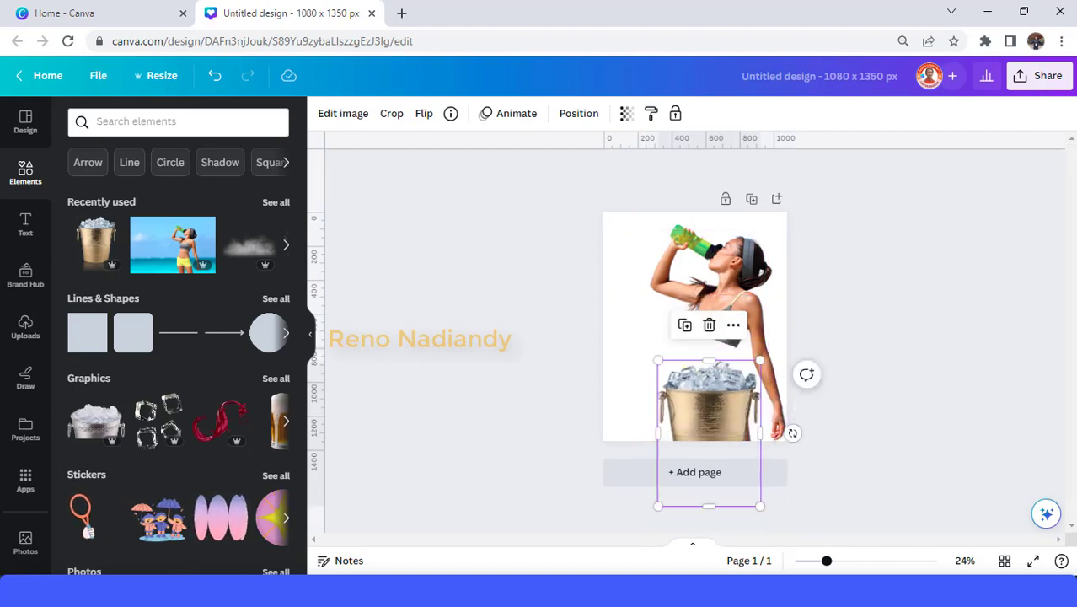
Step: Shrink the ice bucket to about the width of the shorts' waistband, align it there and crop its left edge
left_click(859, 562)
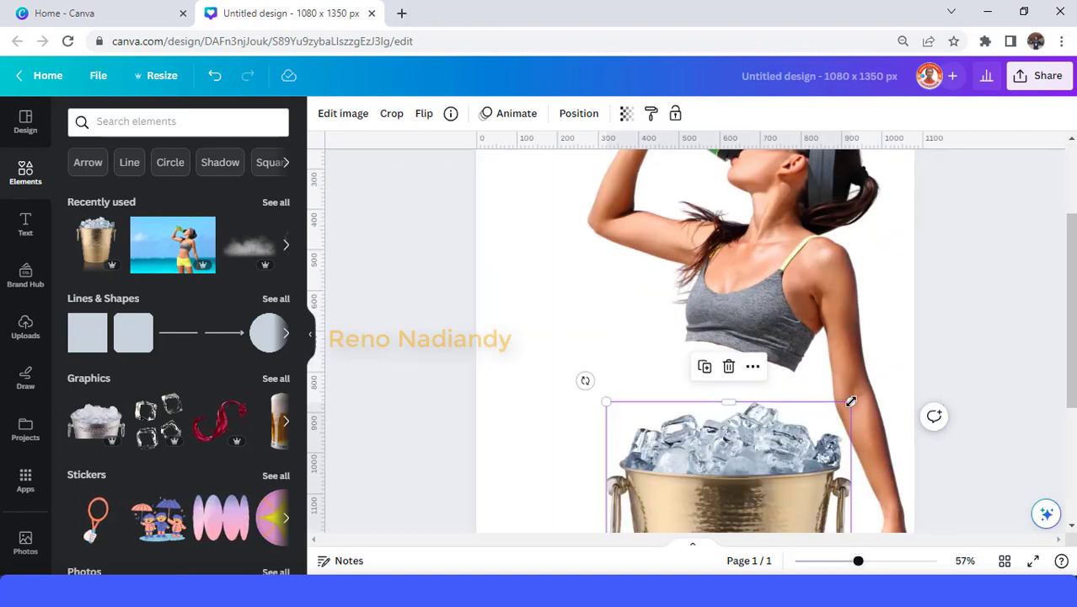
left_click_drag(847, 402, 805, 438)
mouse_move(750, 476)
left_mouse_down()
mouse_move(763, 472)
mouse_move(752, 473)
left_mouse_up()
left_click_drag(817, 423, 801, 393)
left_click_drag(778, 456, 776, 440)
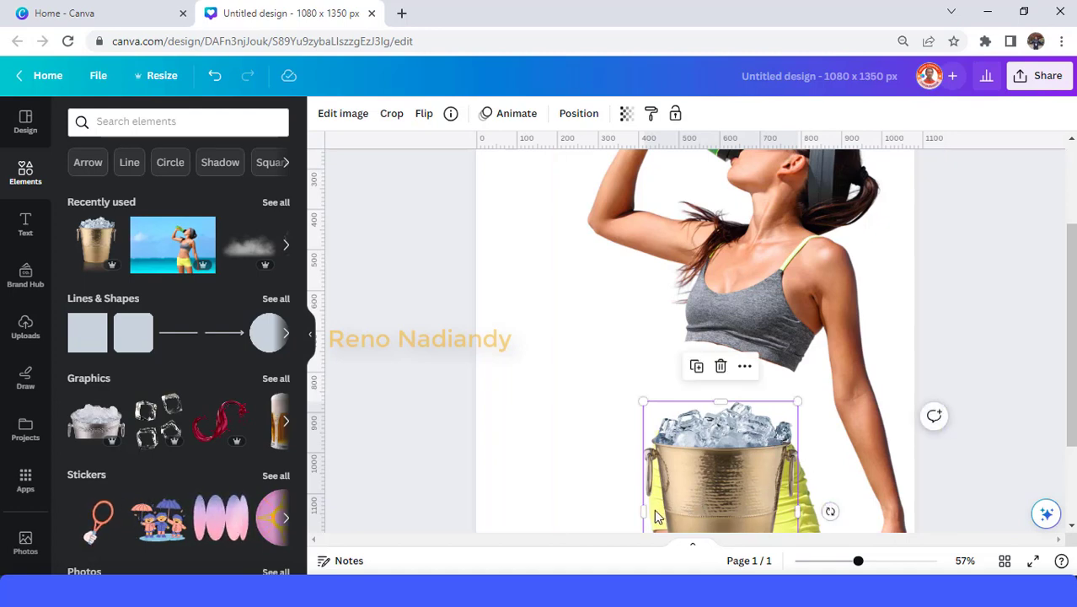
left_click_drag(644, 510, 655, 510)
Step: Send the ice bucket one layer backward behind the woman and fine-tune its position so the ice rises from the shorts' waistband
right_click(746, 475)
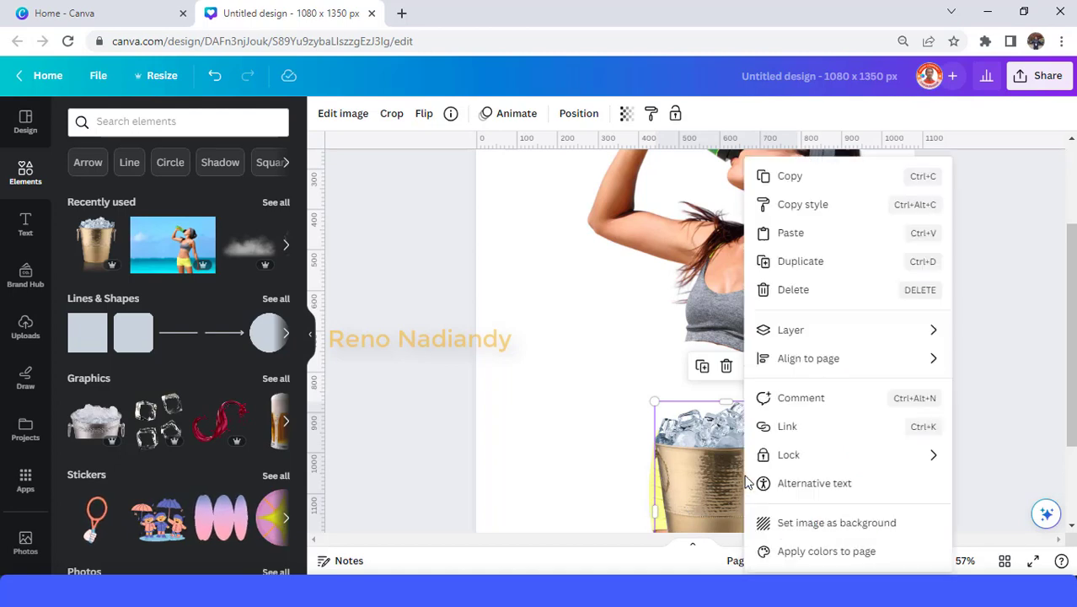
mouse_move(795, 332)
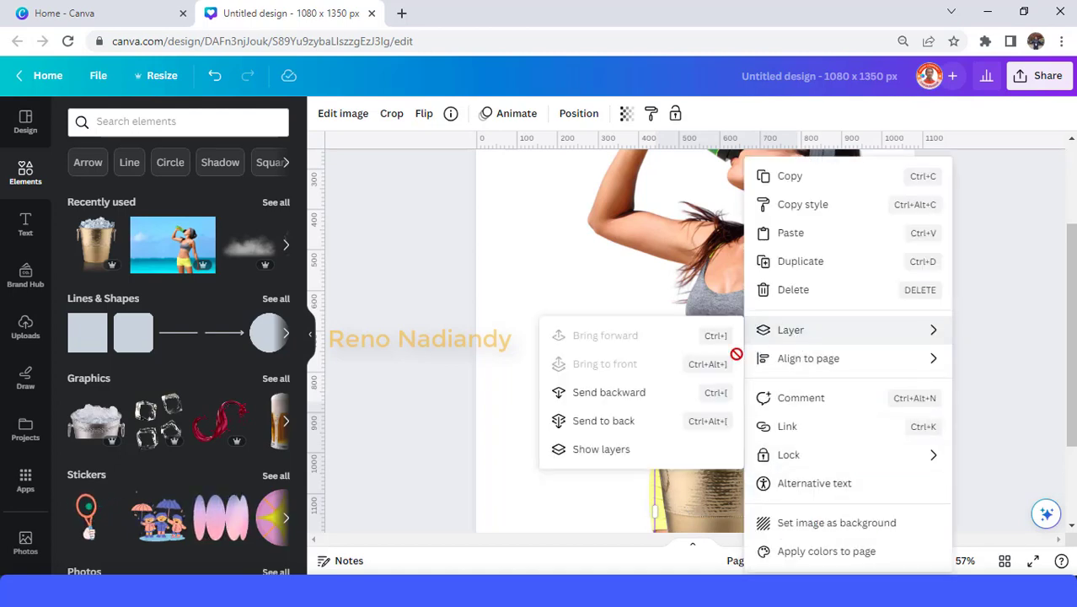
left_click(639, 399)
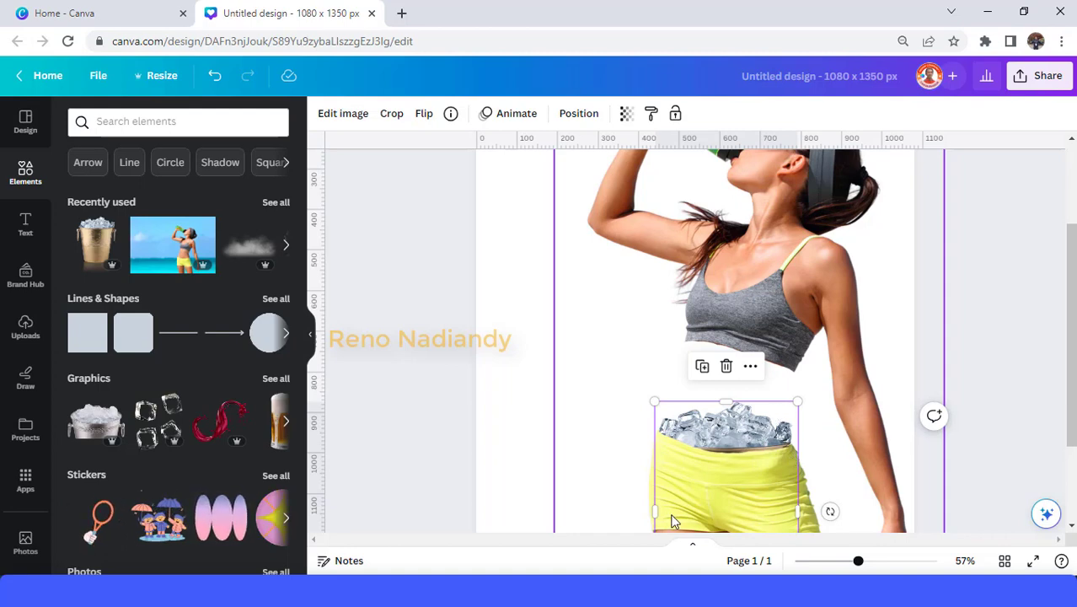
left_click_drag(721, 475, 721, 472)
left_click_drag(866, 562, 873, 563)
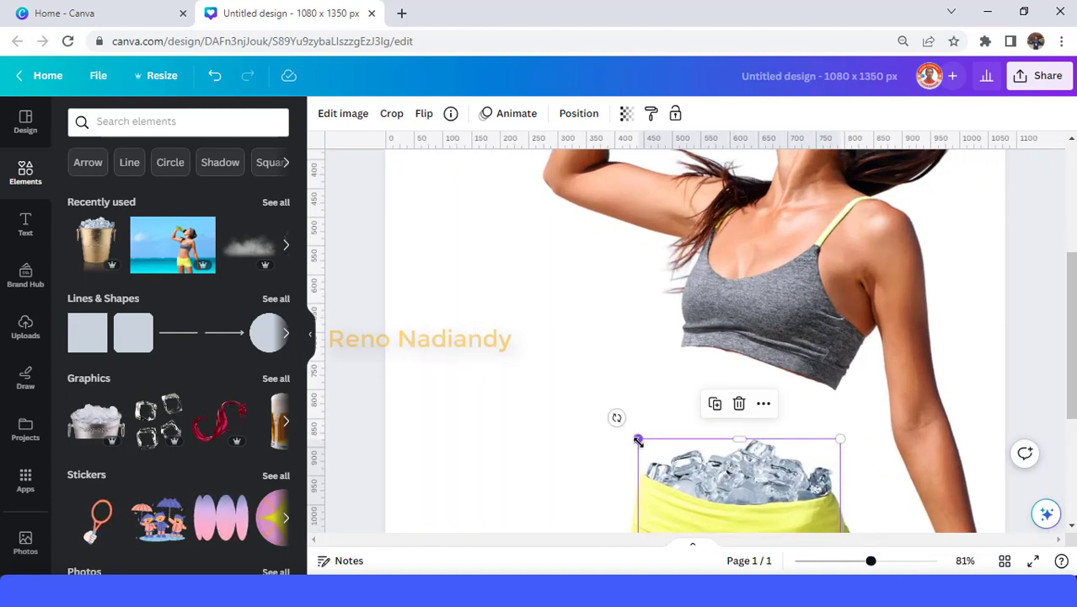
left_click_drag(638, 440, 638, 478)
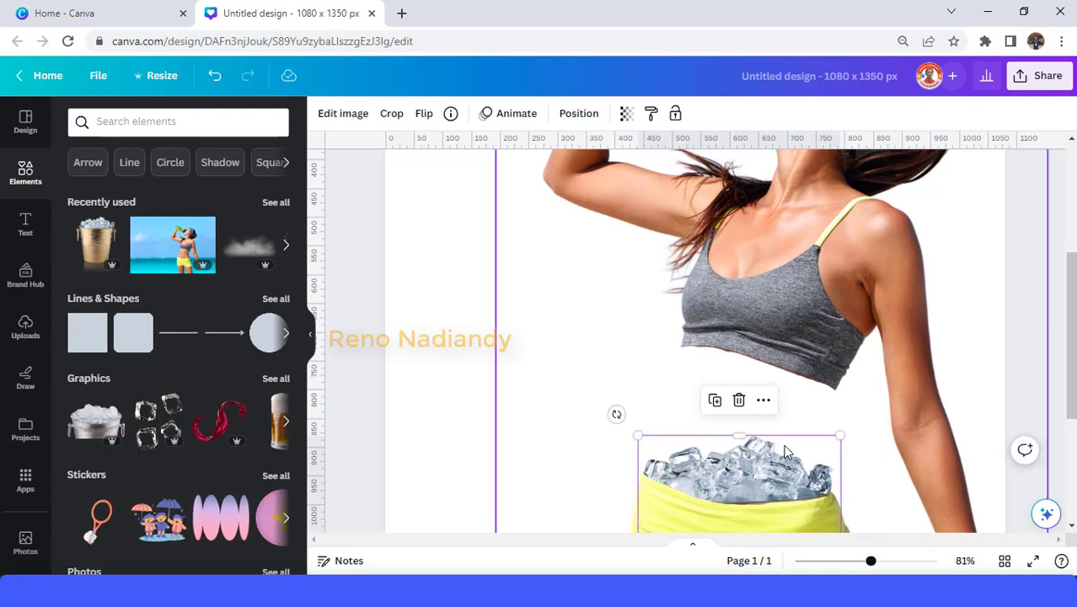
left_click_drag(784, 454, 784, 449)
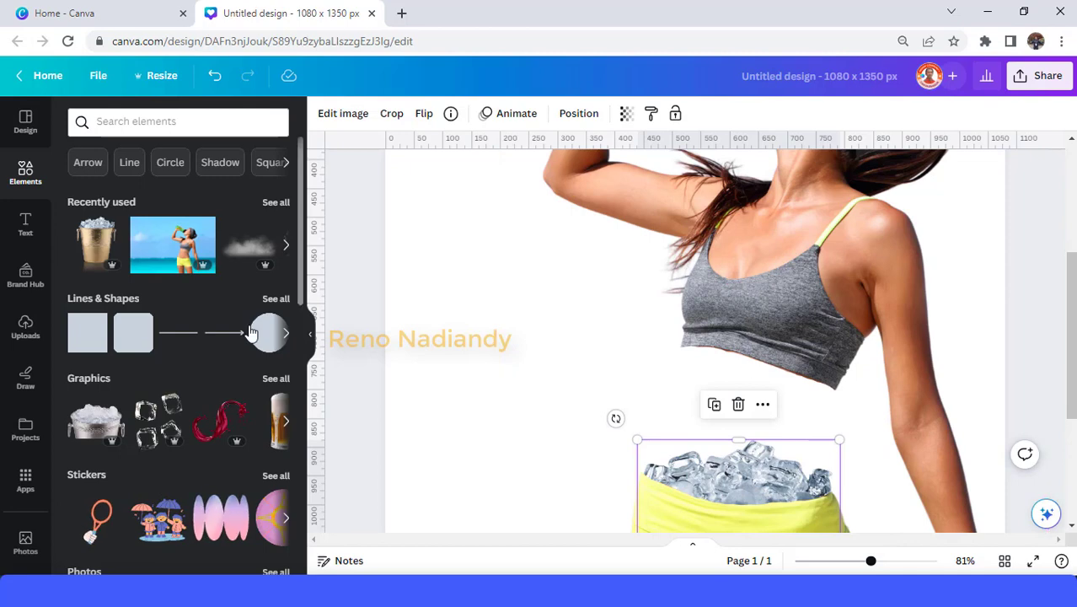
Step: Add the recently used floating ice cubes graphic, scale it to about 215 px wide and place it just beneath the woman's grey top
left_click(275, 203)
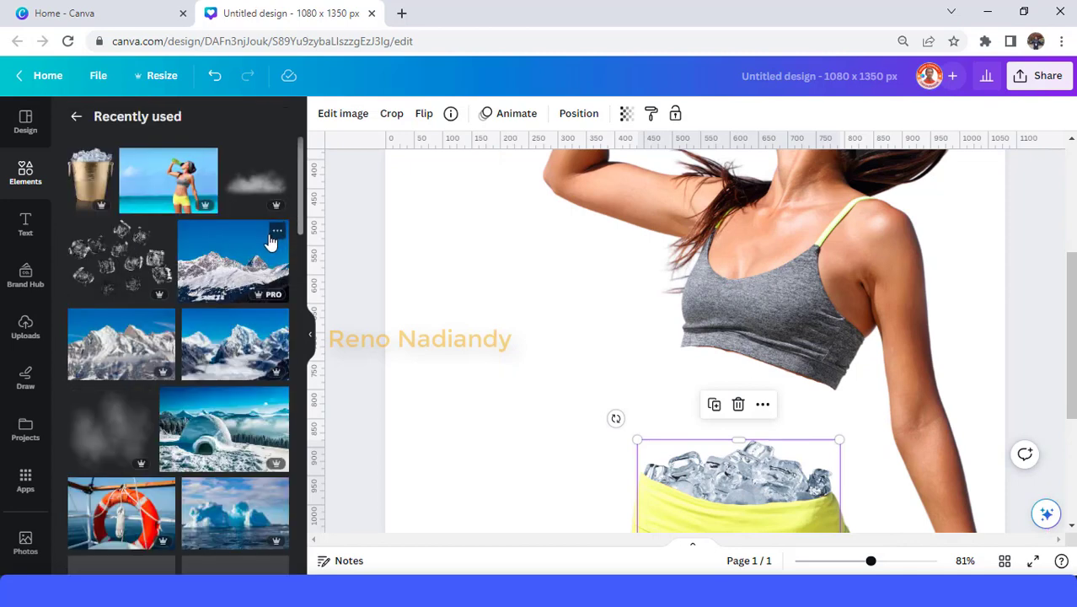
left_click(118, 268)
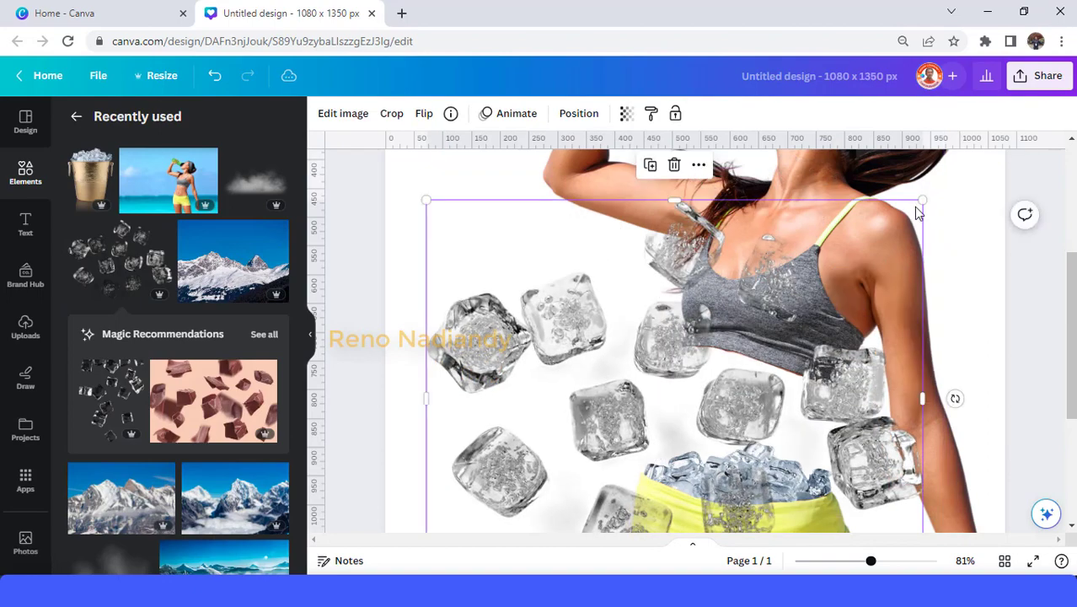
left_click_drag(896, 220, 561, 413)
left_click_drag(516, 457, 518, 459)
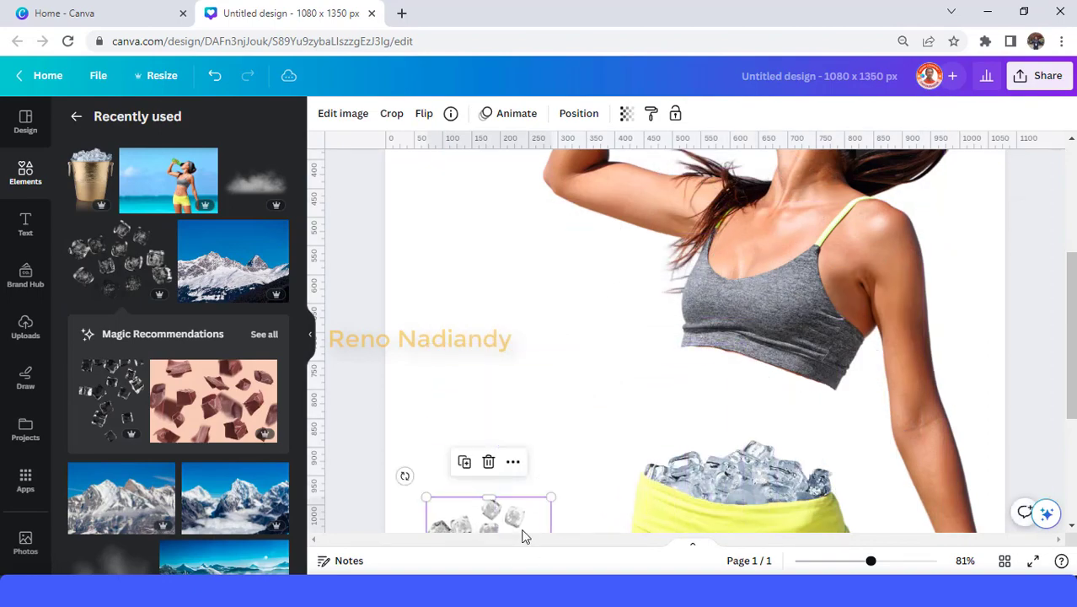
left_click_drag(489, 498, 756, 373)
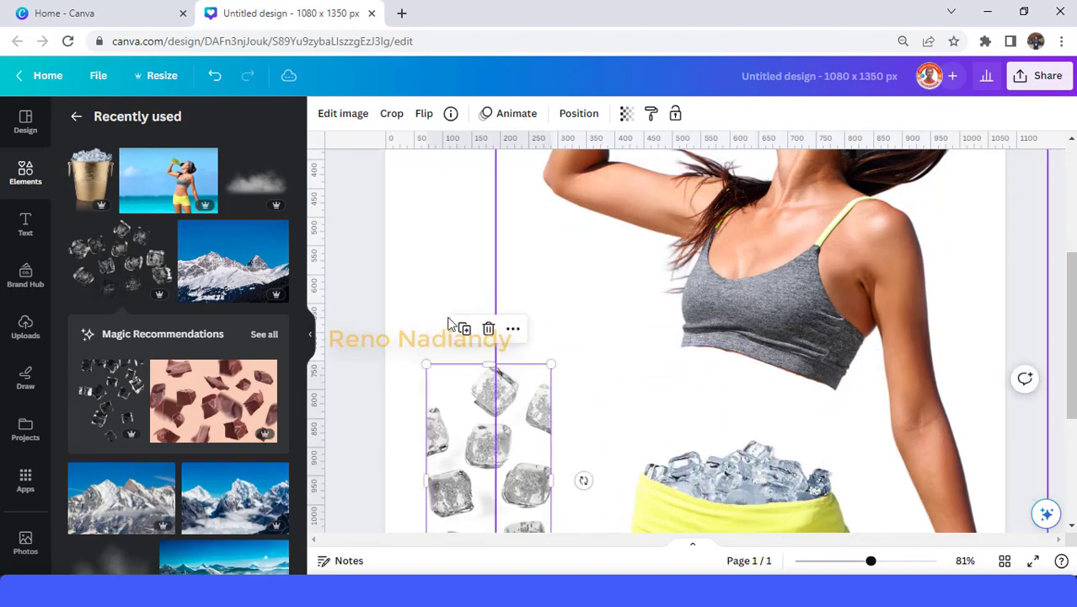
left_click(215, 76)
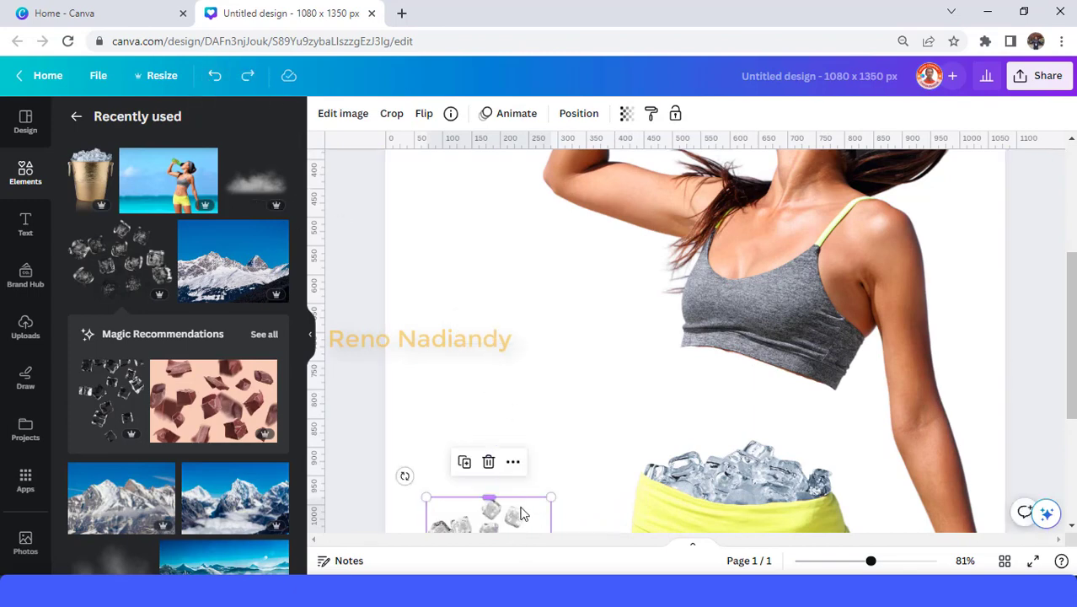
left_click_drag(515, 523, 764, 352)
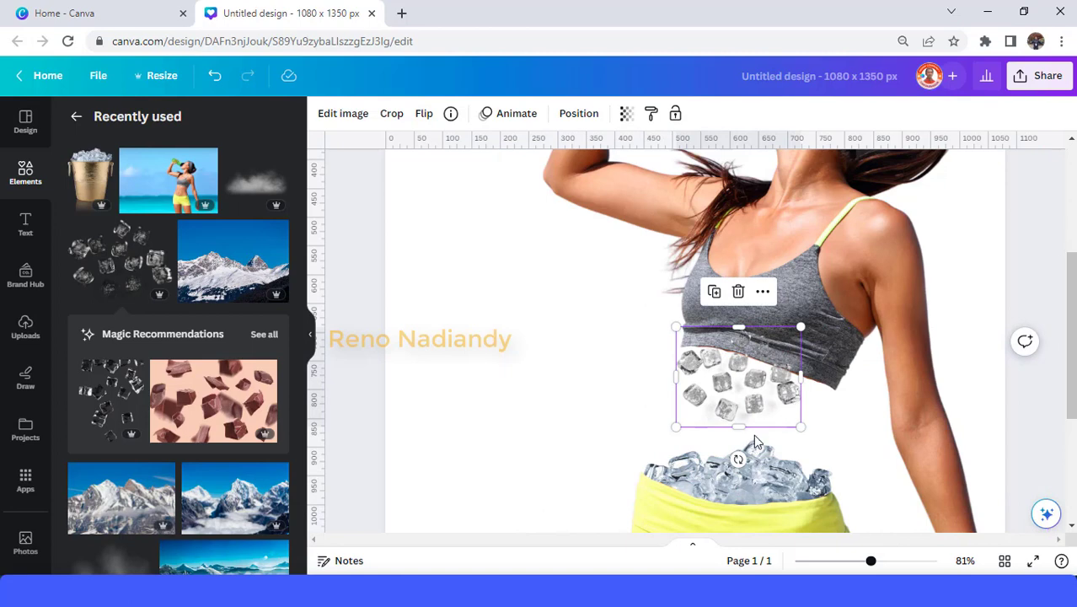
left_click_drag(761, 390, 758, 391)
right_click(758, 391)
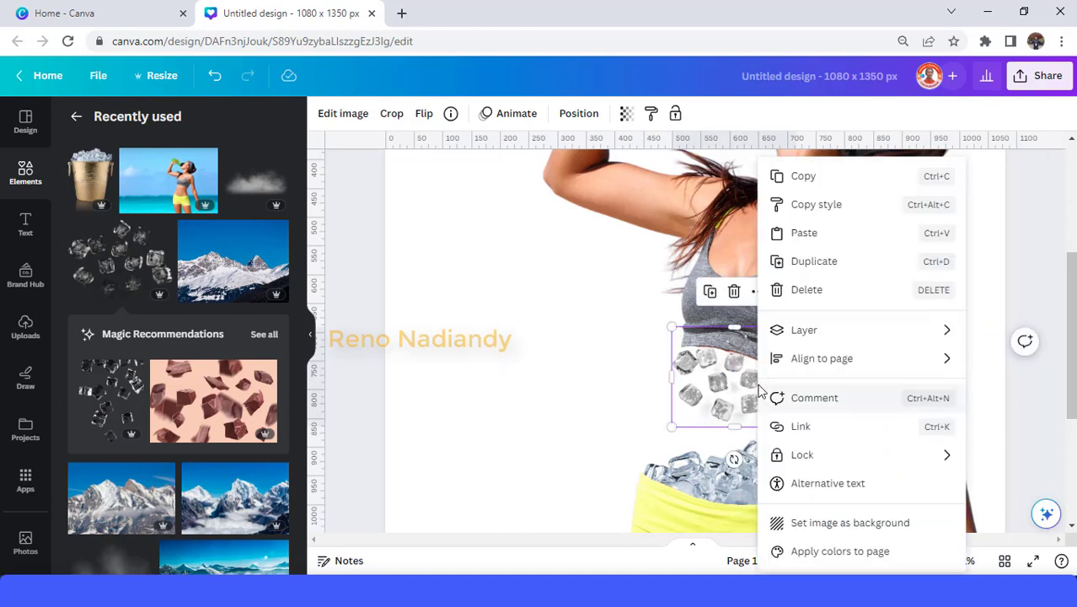
left_click(525, 334)
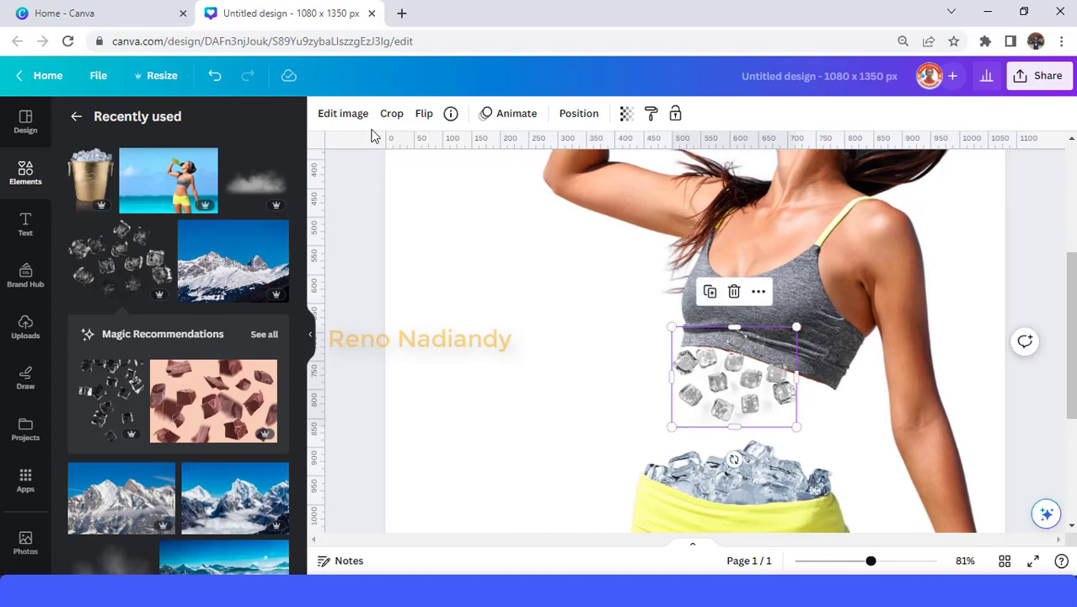
Step: Crop the woman's left side temporarily to expose the ice bucket behind her, and select the bucket
left_click(564, 358)
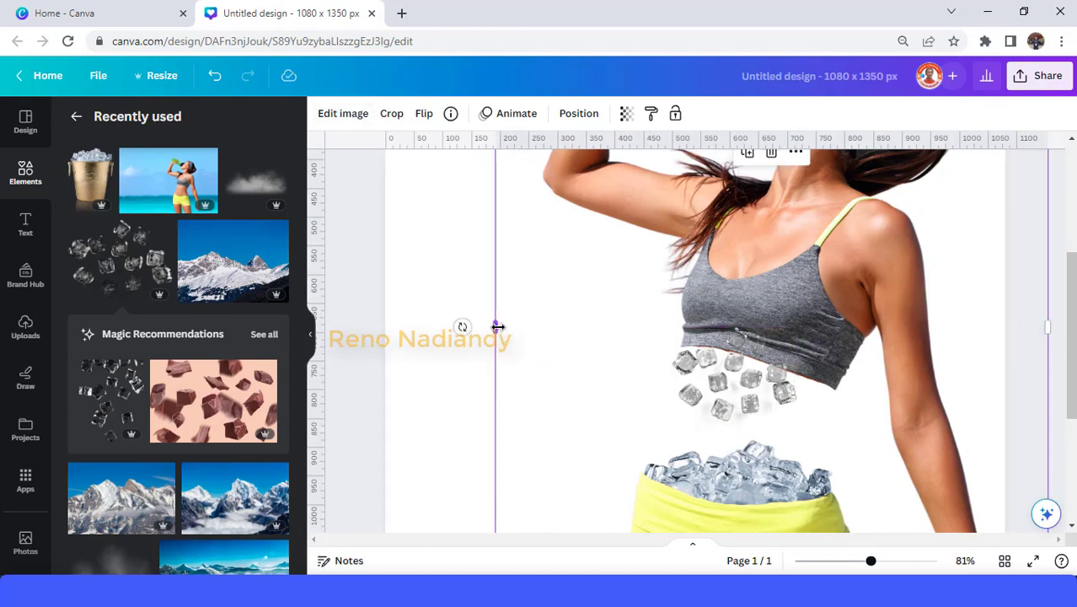
left_click_drag(498, 326, 705, 378)
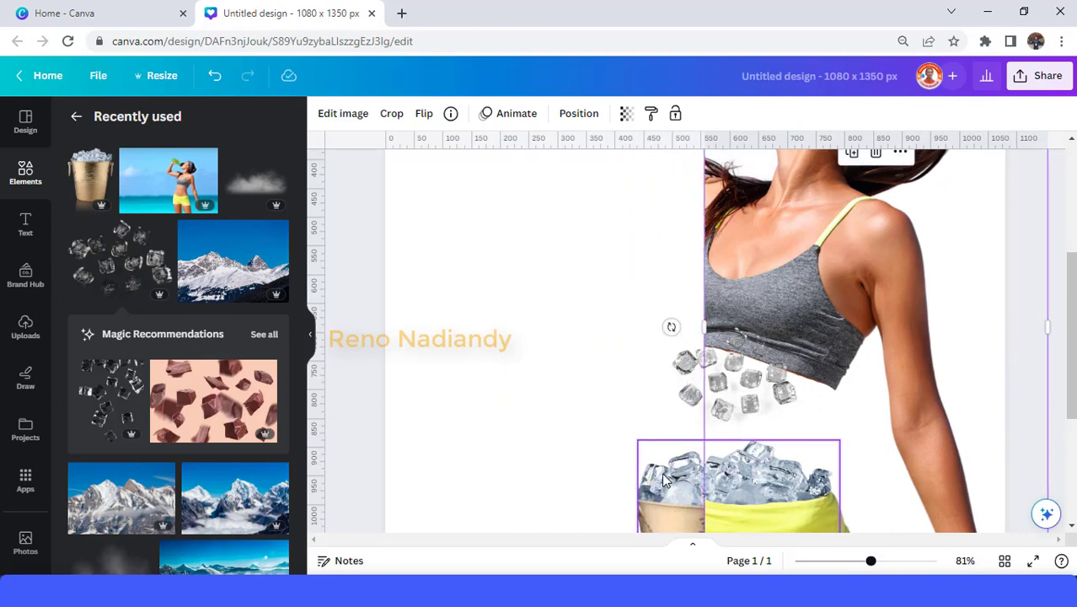
left_click(663, 479)
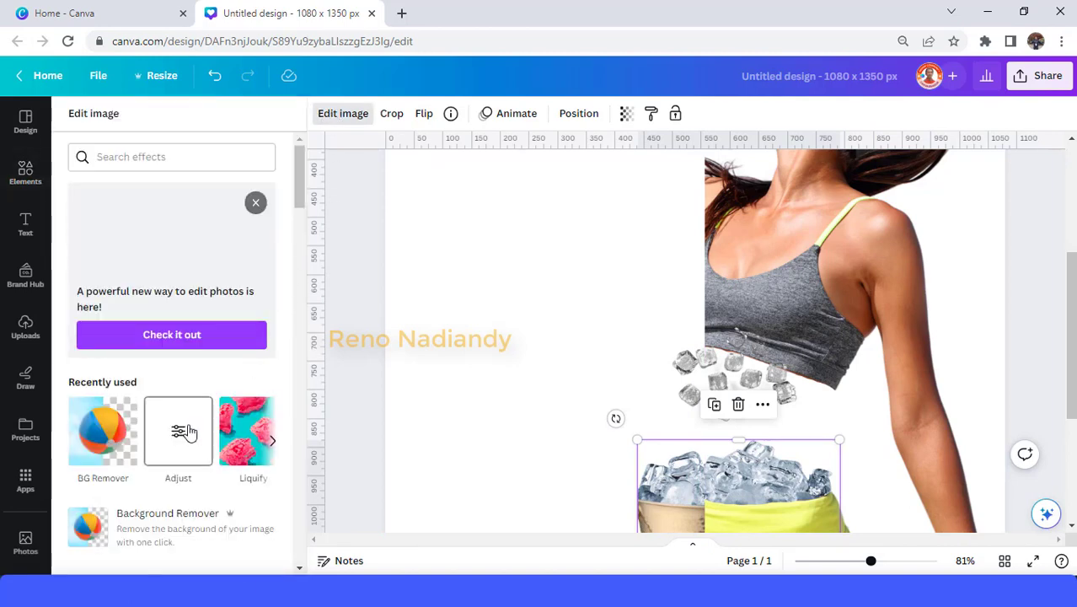
Step: Adjust the ice bucket's colours to brightness -3, contrast 28, saturation 28 and tint 34
left_click(182, 431)
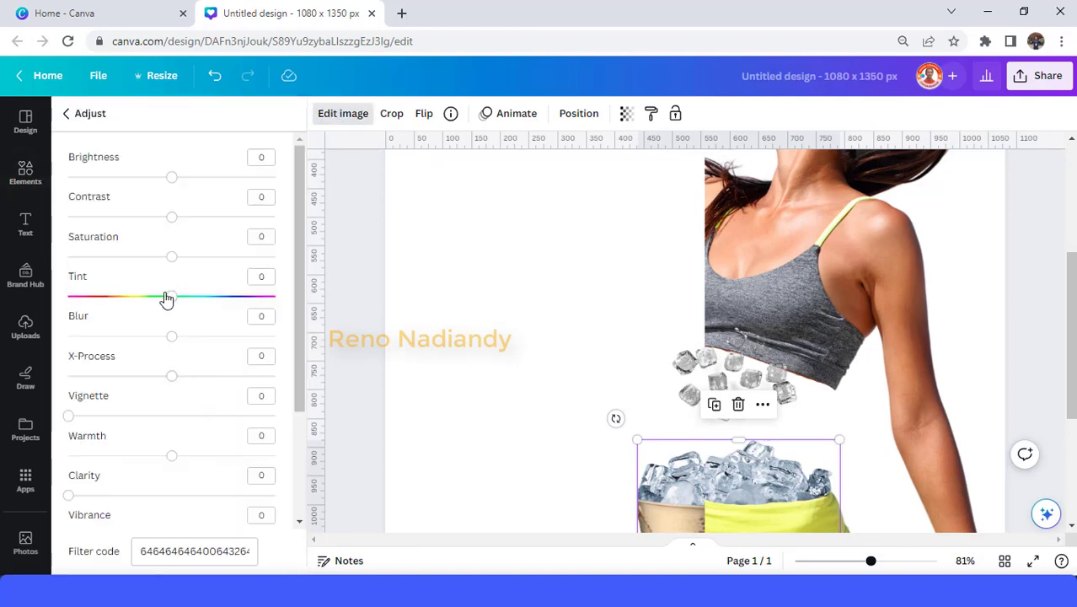
left_click_drag(175, 301, 195, 300)
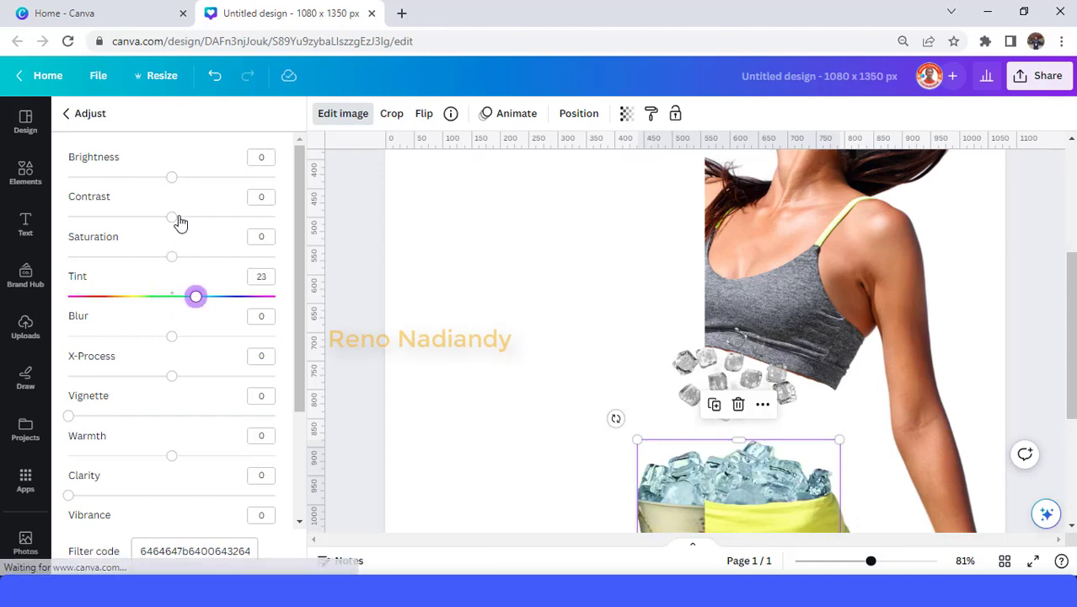
left_click_drag(173, 218, 203, 231)
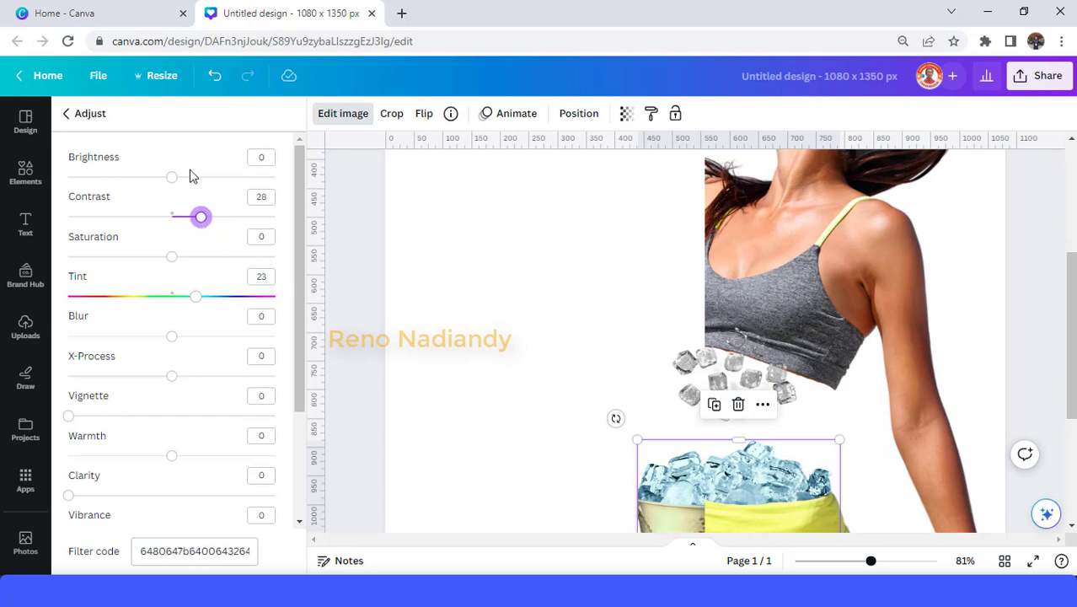
mouse_move(174, 177)
left_mouse_down()
mouse_move(202, 192)
mouse_move(175, 178)
mouse_move(155, 184)
mouse_move(170, 188)
left_mouse_up()
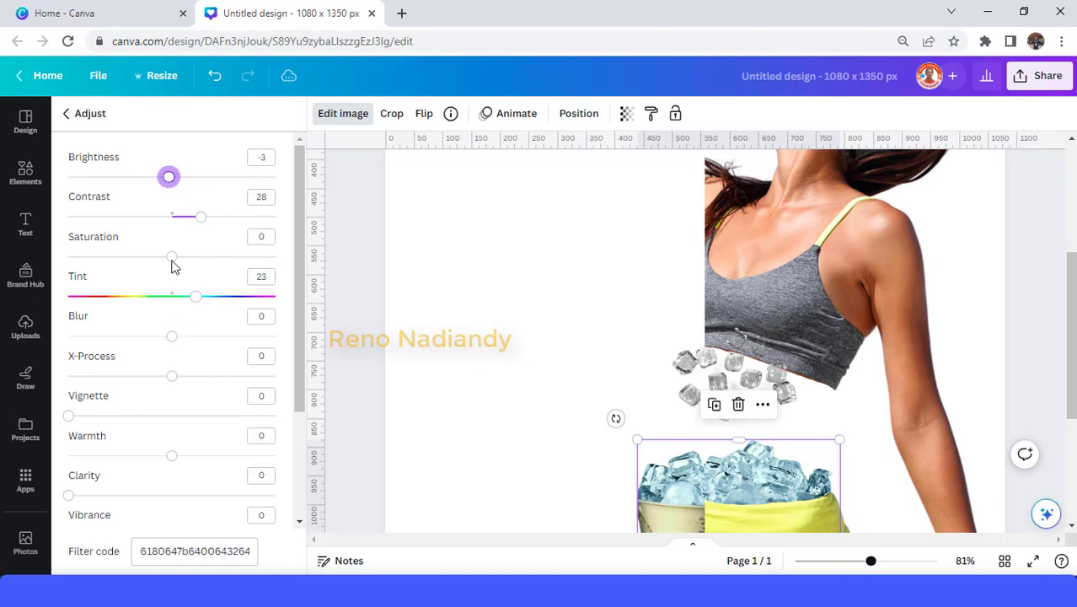
left_click_drag(174, 262, 201, 269)
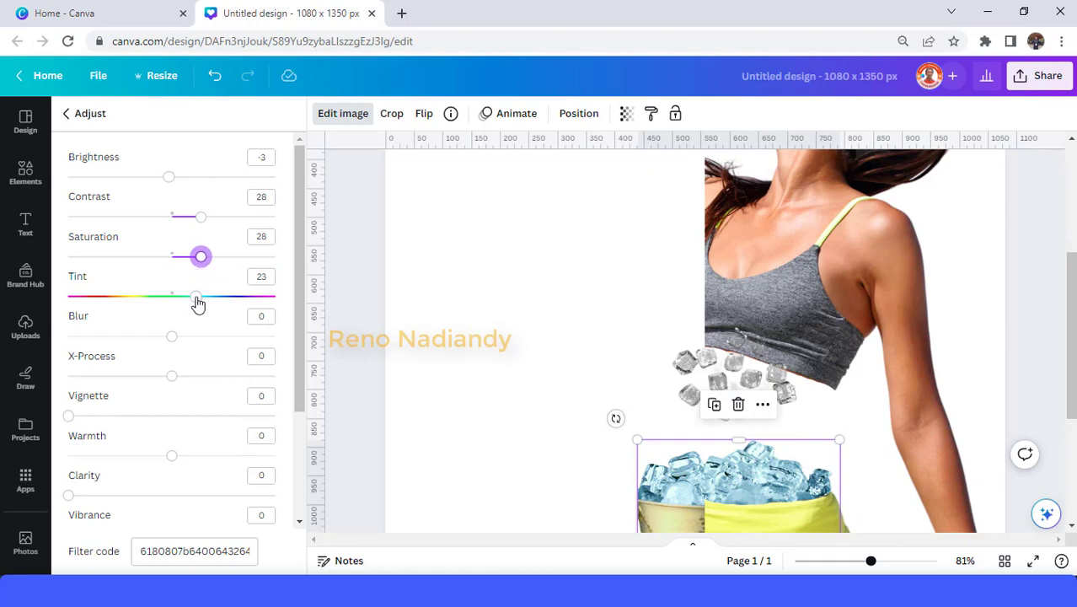
left_click_drag(196, 301, 207, 298)
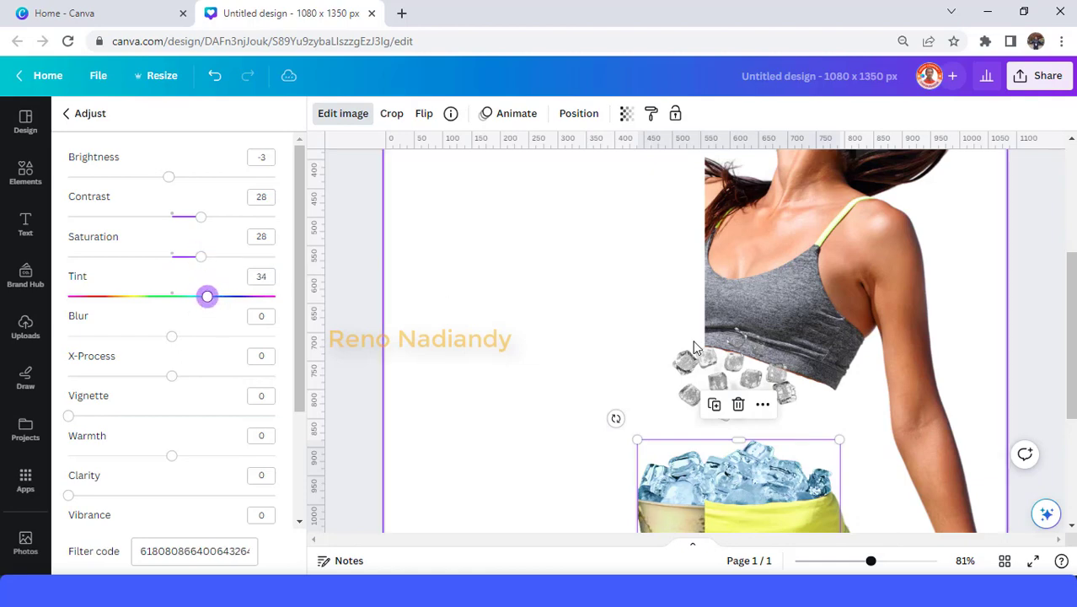
Step: Copy the ice bucket's style and apply it to the floating ice cubes
right_click(669, 467)
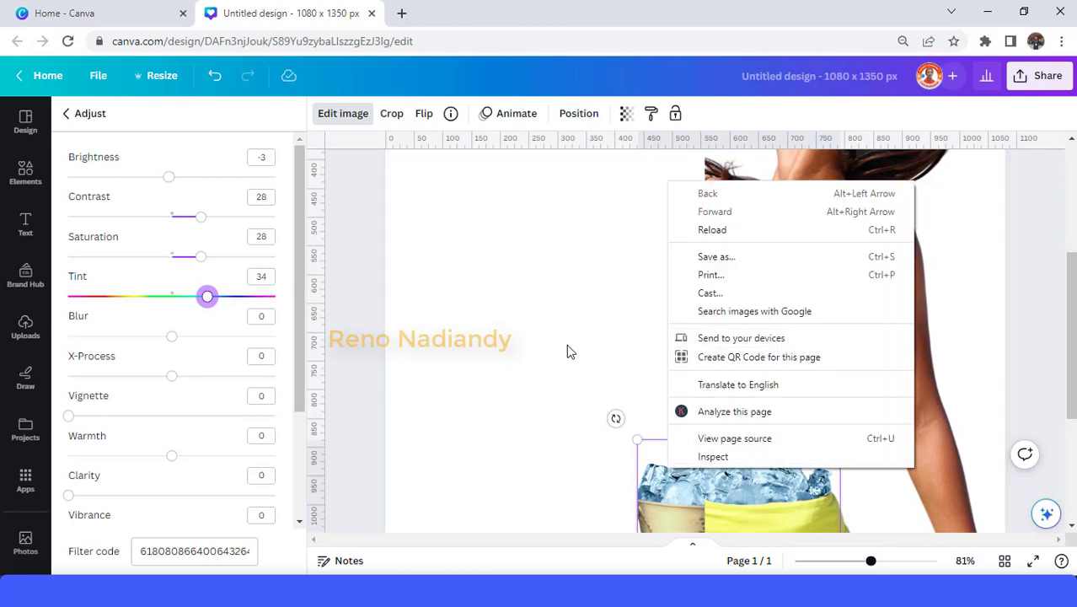
left_click(590, 379)
left_click(676, 481)
right_click(676, 479)
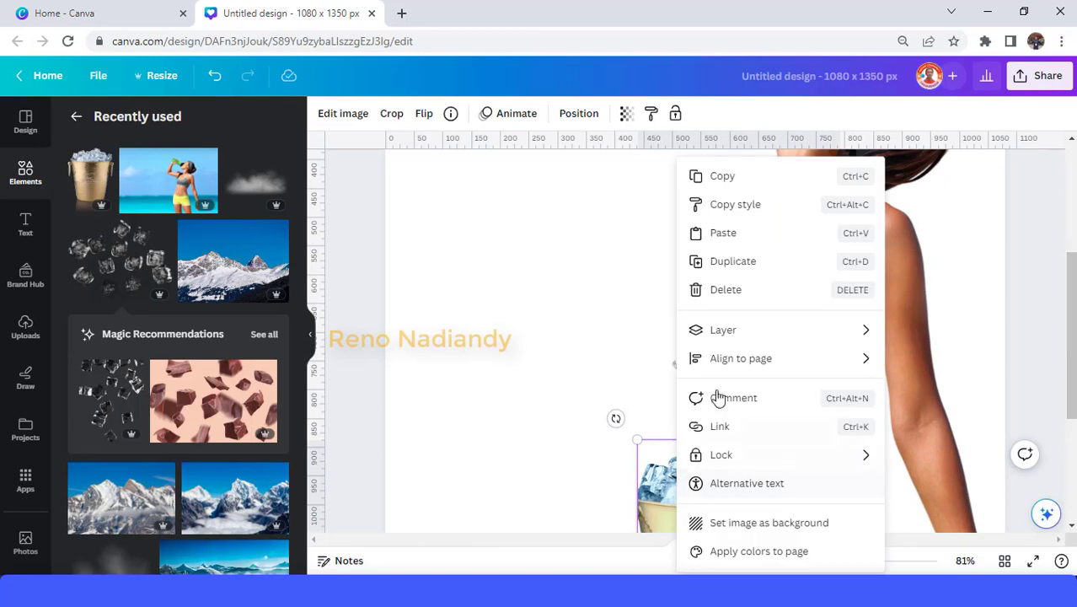
left_click(744, 205)
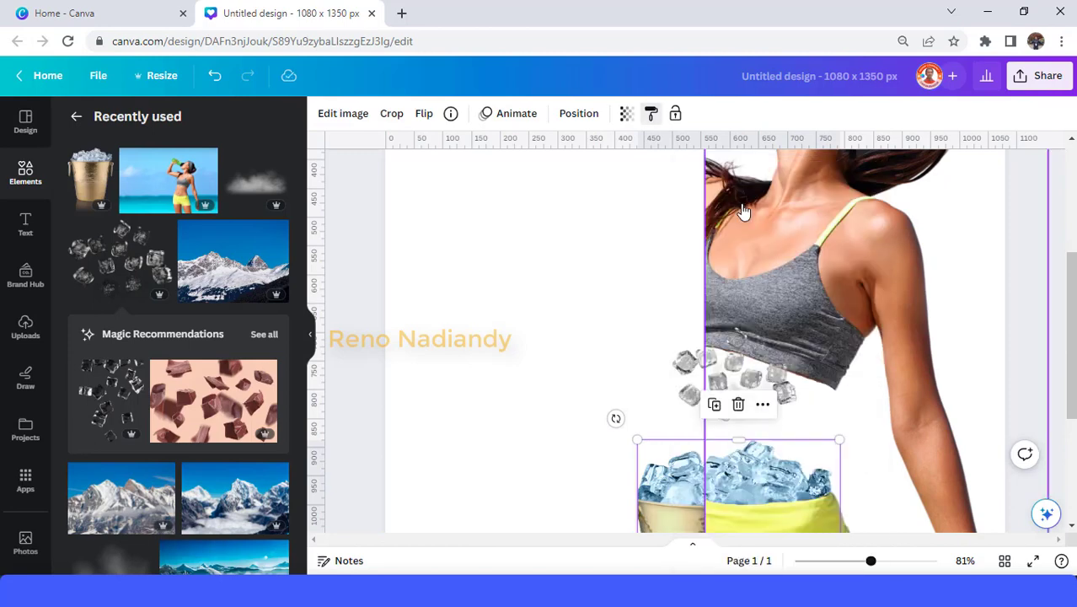
left_click(681, 374)
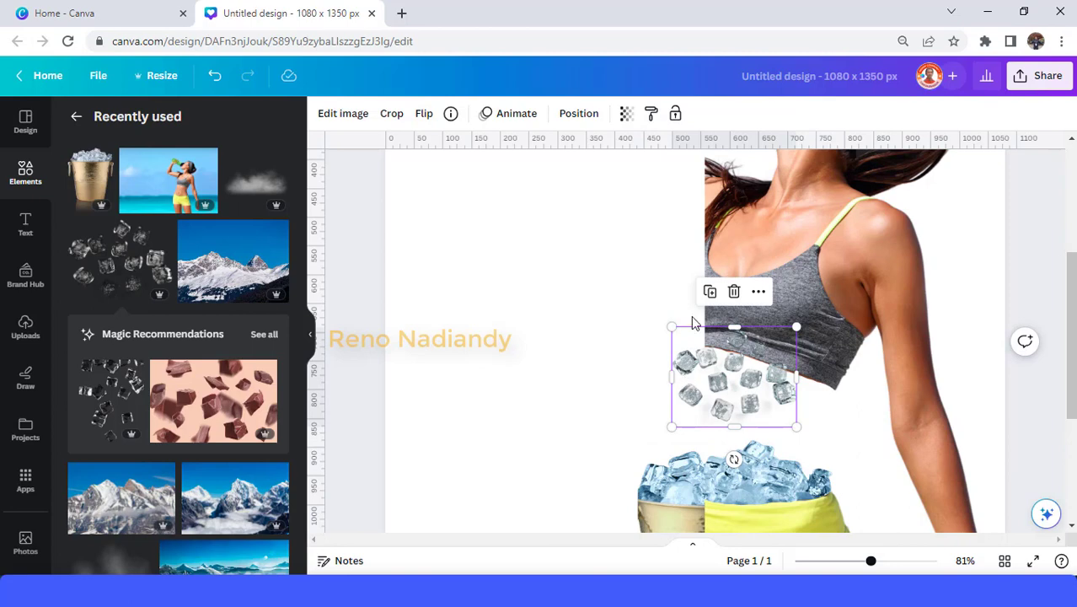
Step: Adjust the floating ice cubes to tint 40, warmth -100, brightness 18, saturation 36 and contrast -1
left_click(358, 118)
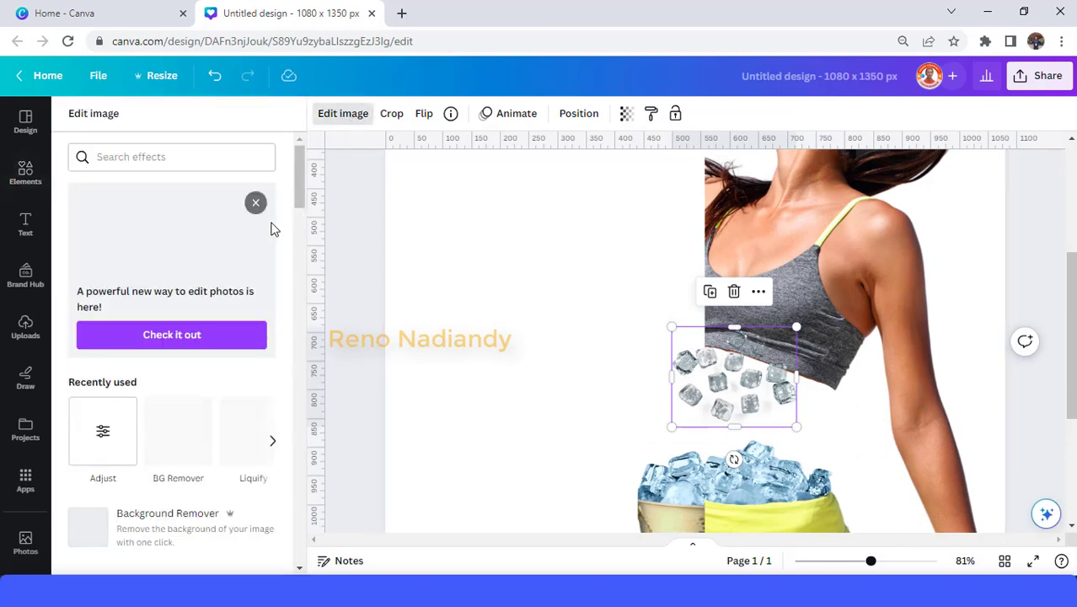
left_click(127, 436)
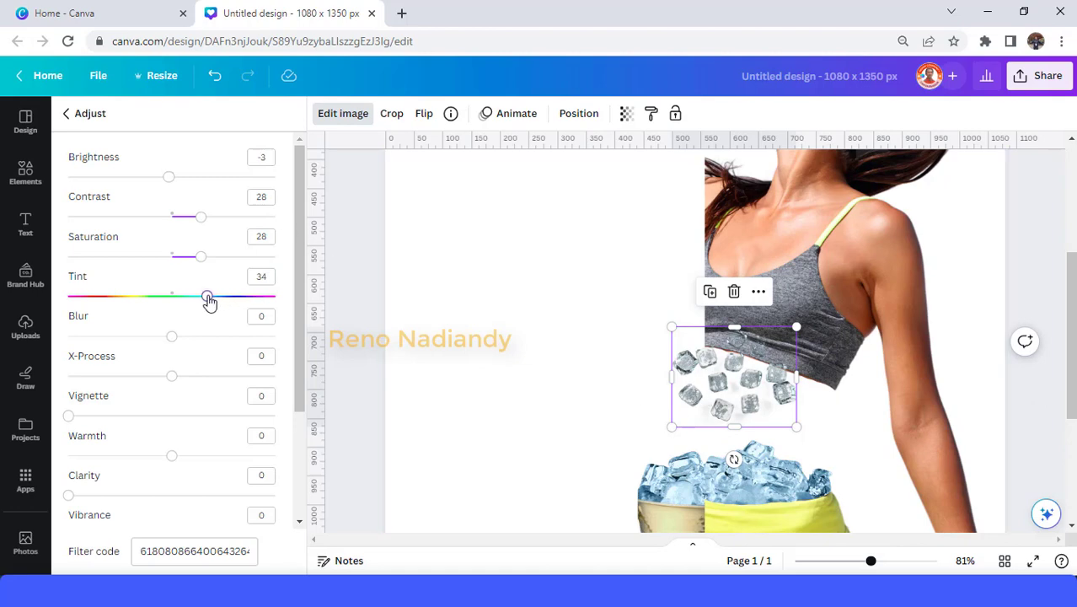
left_click_drag(209, 301, 215, 305)
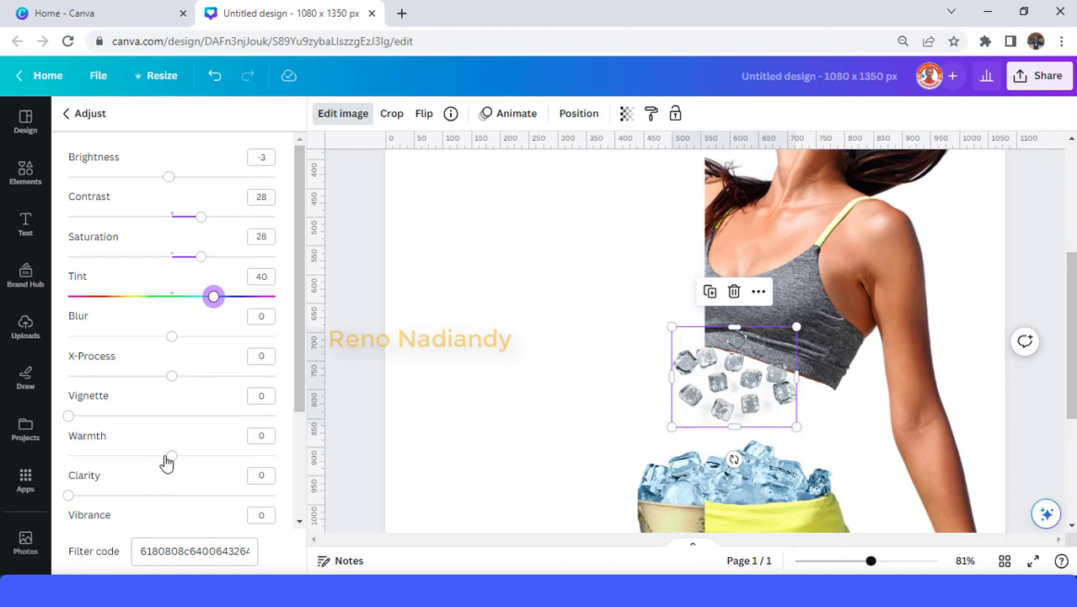
left_click_drag(172, 461, 46, 458)
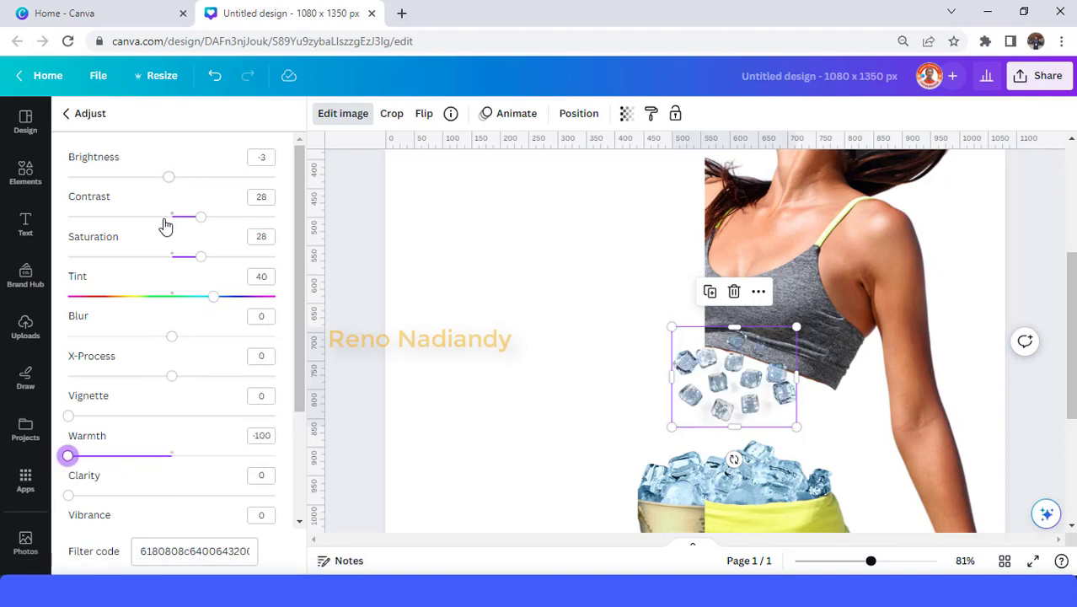
left_click_drag(169, 178, 192, 195)
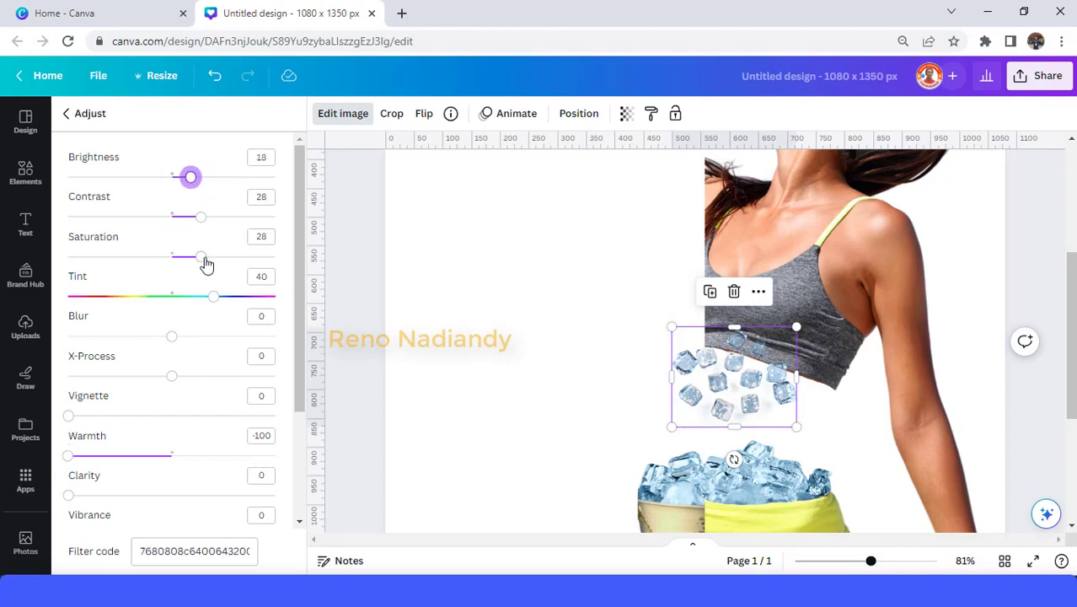
mouse_move(207, 265)
left_mouse_down()
mouse_move(222, 263)
mouse_move(211, 265)
left_mouse_up()
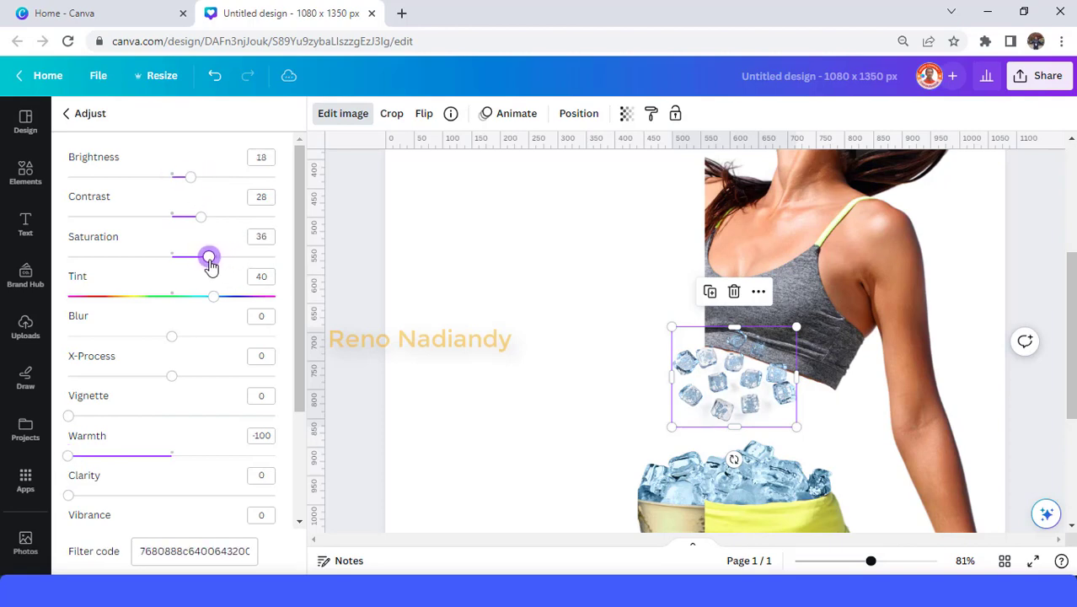
left_click_drag(203, 221, 171, 239)
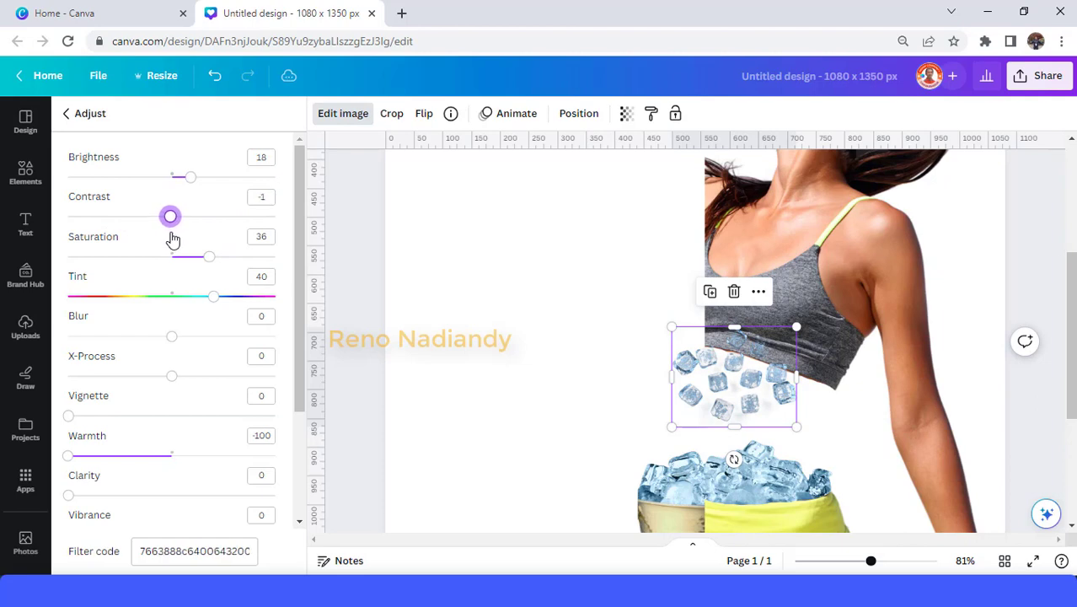
scroll(197, 366, "down", 2)
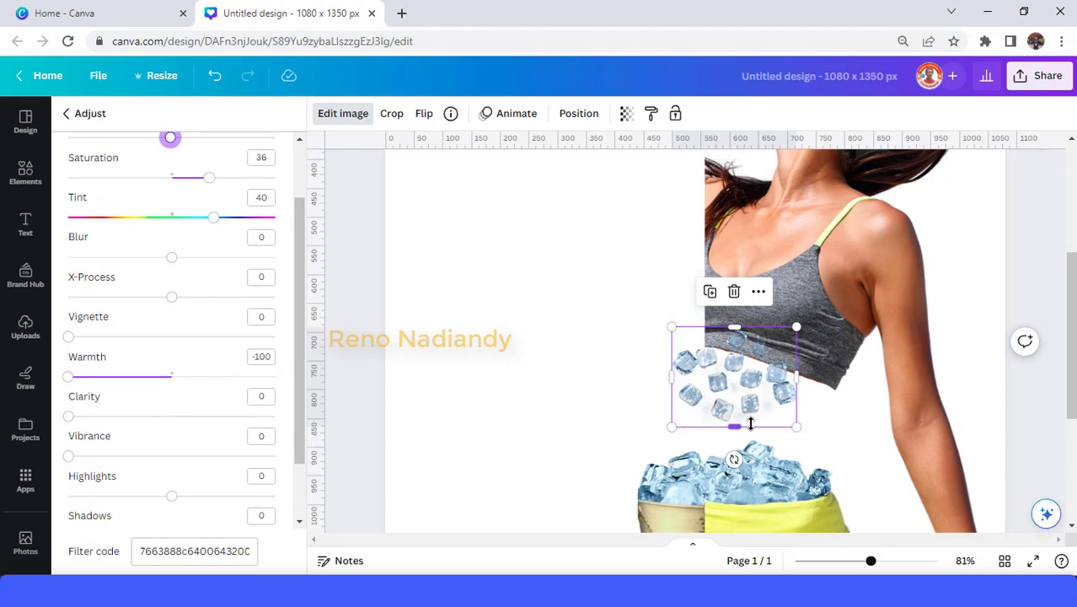
Step: Restore the woman's cropped left side and send the floating ice cubes one layer backward behind her
left_click(788, 293)
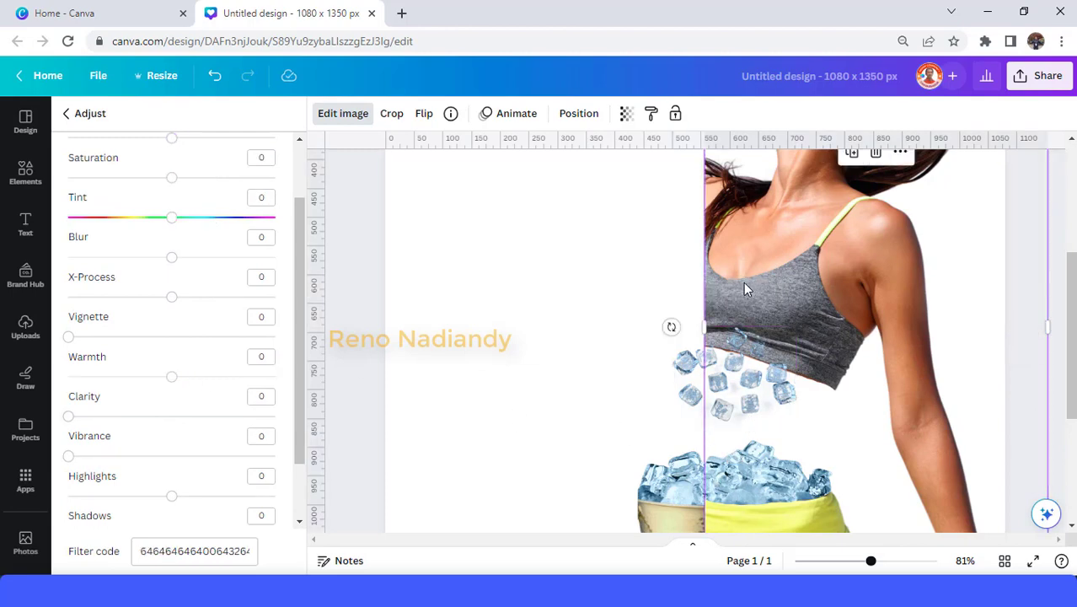
left_click_drag(705, 321, 537, 322)
left_click(756, 406)
right_click(744, 394)
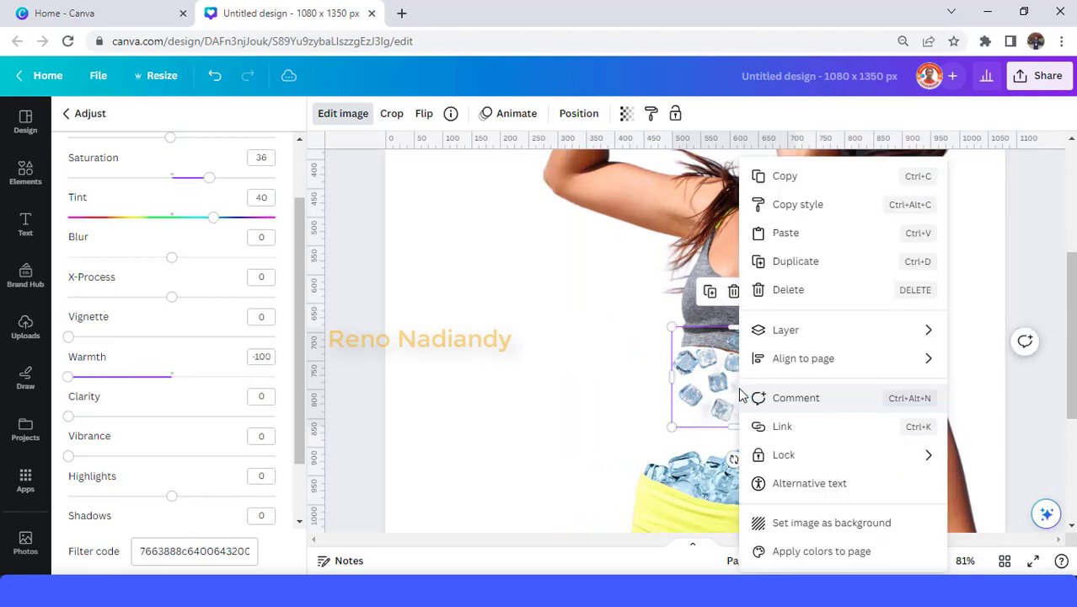
mouse_move(799, 330)
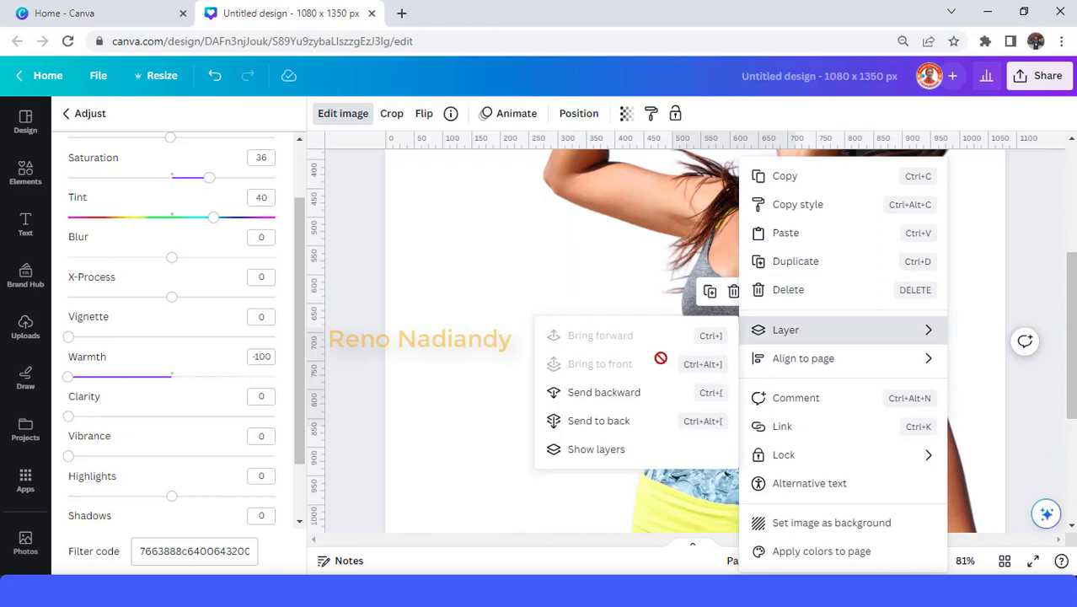
left_click(604, 393)
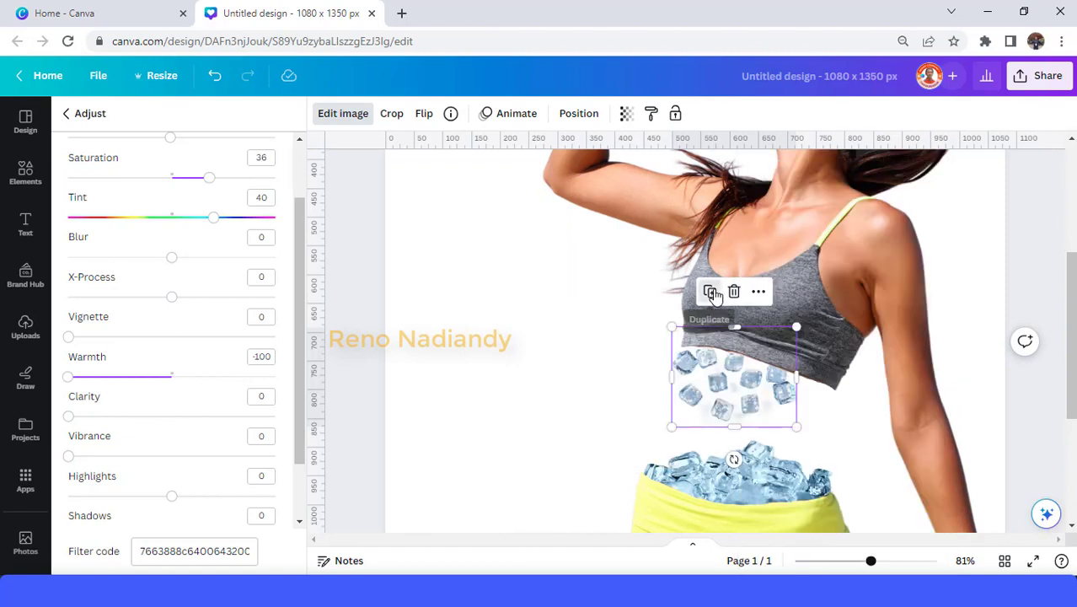
Step: Duplicate the floating ice cubes, rotate the copy about a quarter turn, shrink it and place it under the right side of the grey top
left_click_drag(742, 468, 826, 382)
left_click_drag(788, 320, 763, 358)
left_click_drag(746, 403, 802, 430)
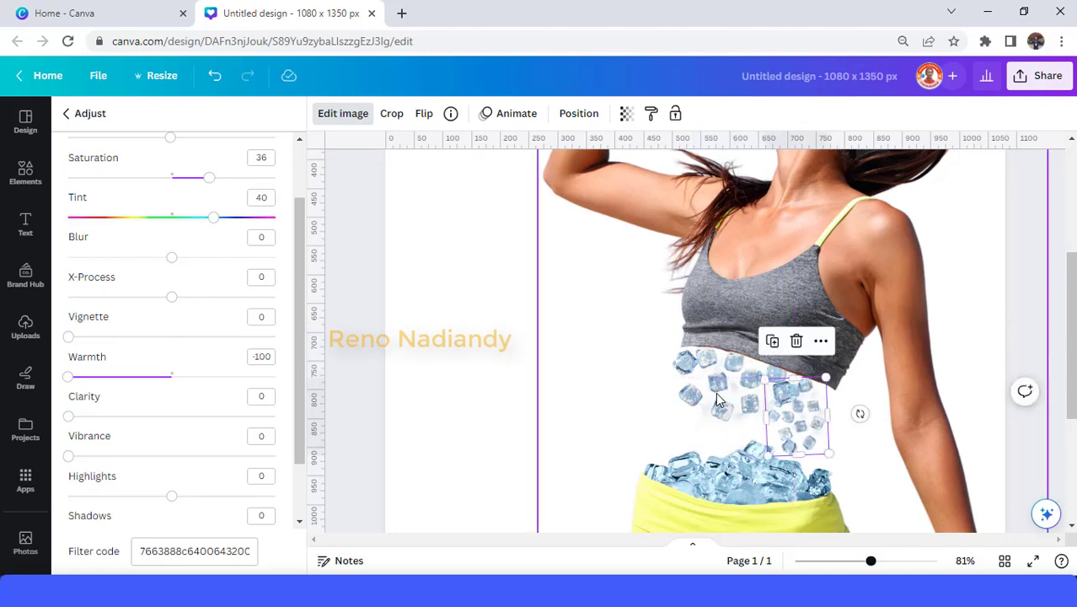
left_click(754, 403)
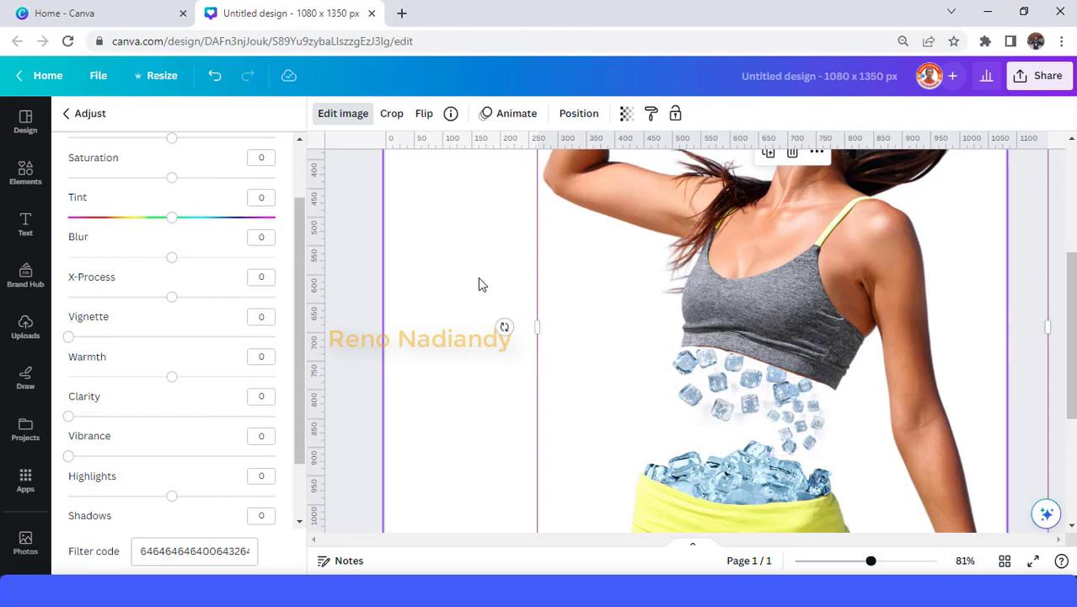
Step: Set the page background to black
left_click(449, 253)
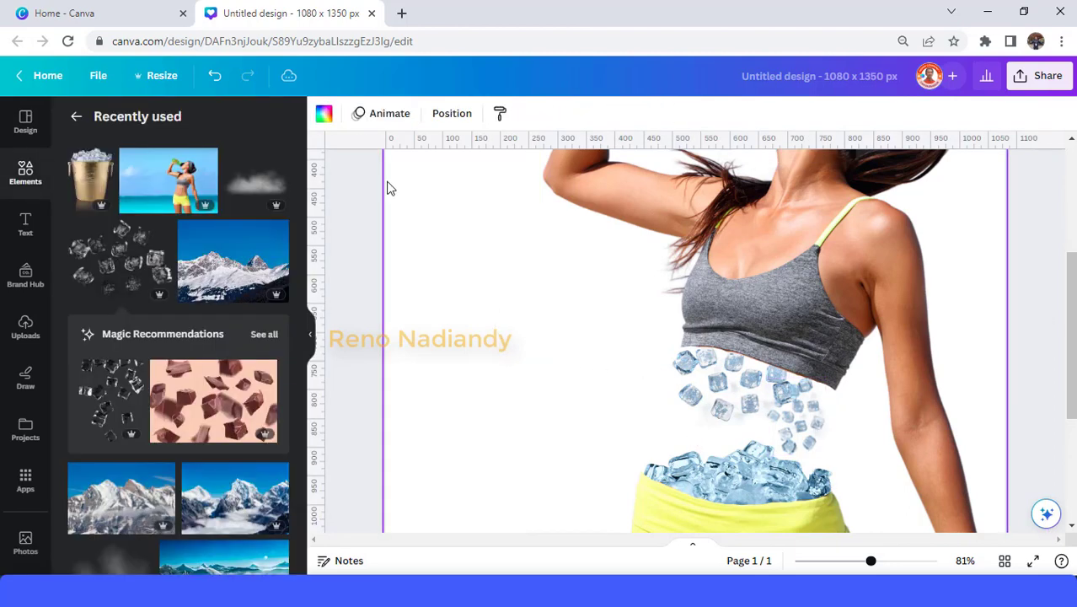
left_click(323, 116)
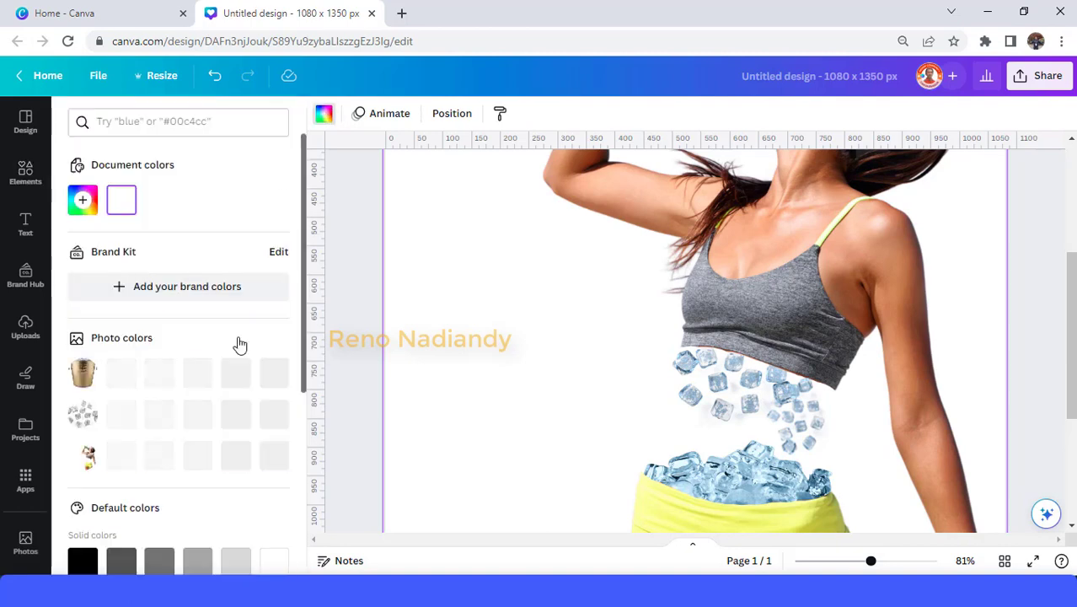
left_click(81, 566)
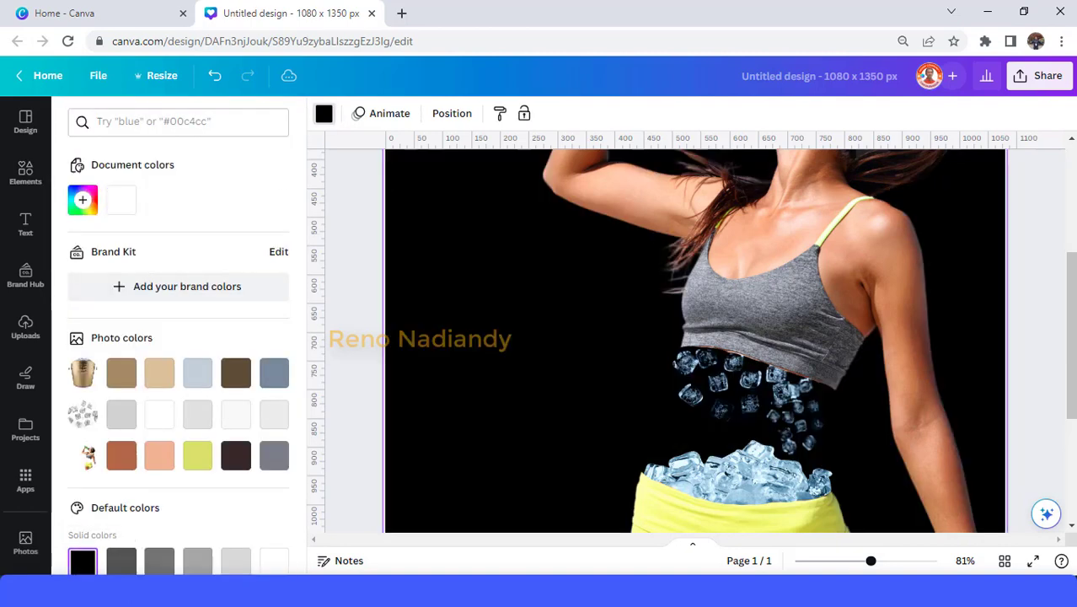
left_click(550, 355)
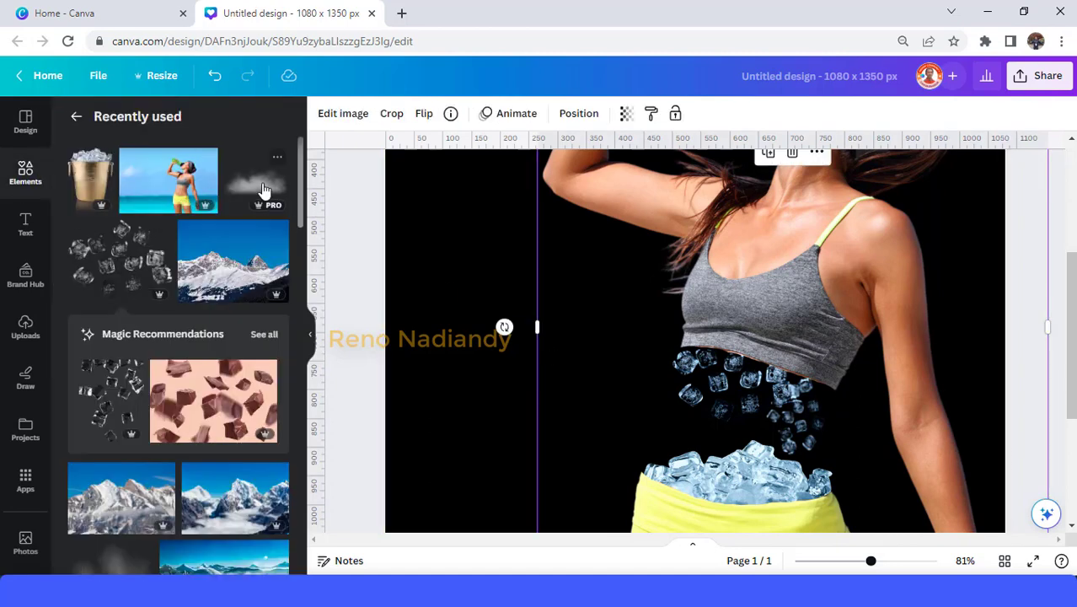
Step: Add the white fog graphic, shrink it to about 140 px wide and place it over the left edge where the ice meets the yellow shorts
left_click(277, 163)
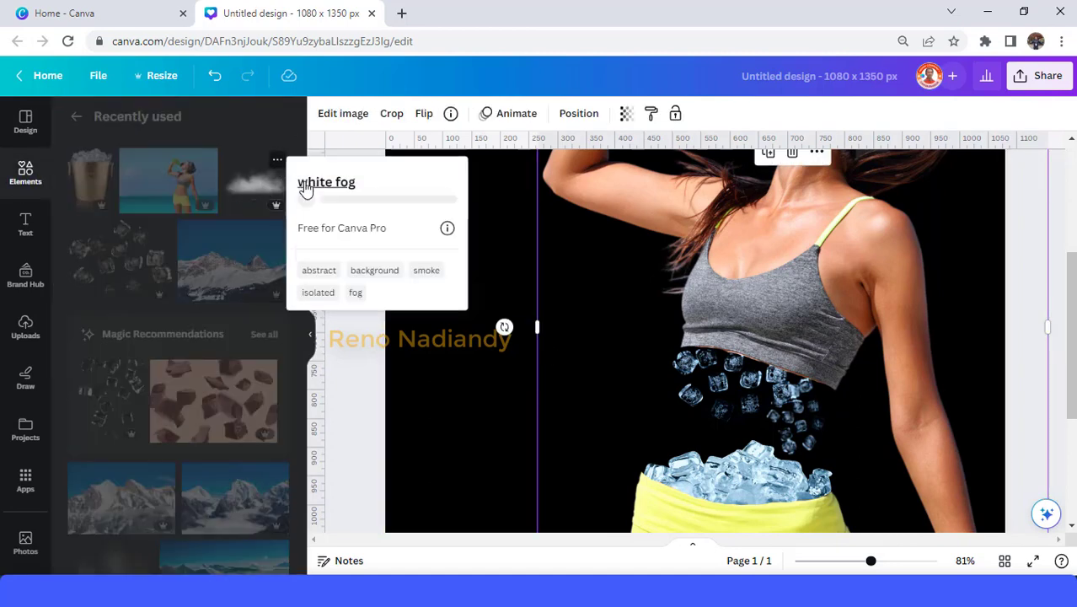
left_click(250, 187)
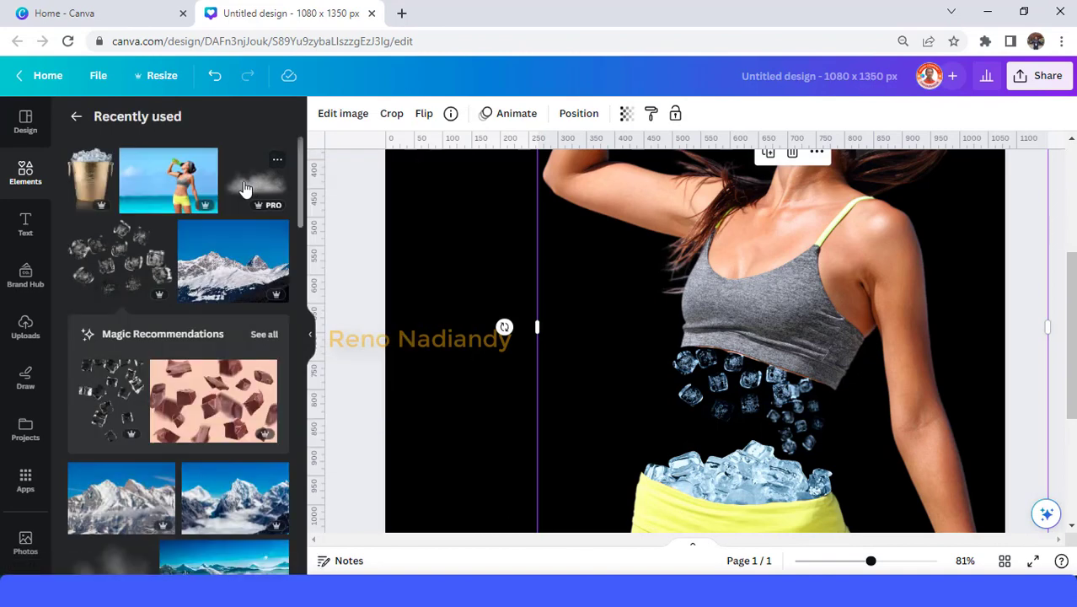
left_click(244, 187)
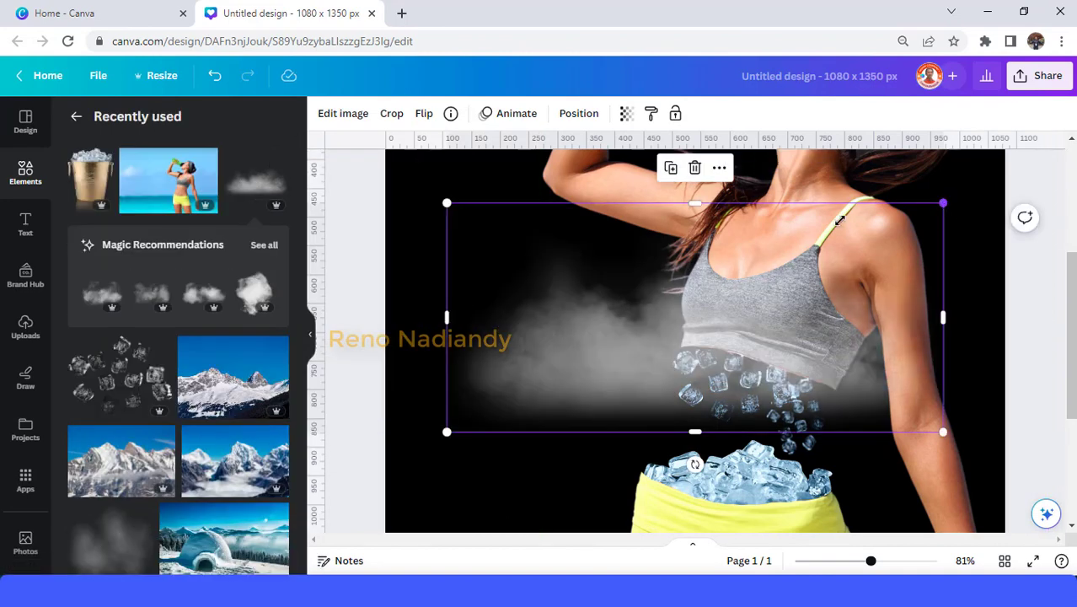
left_click_drag(840, 221, 524, 396)
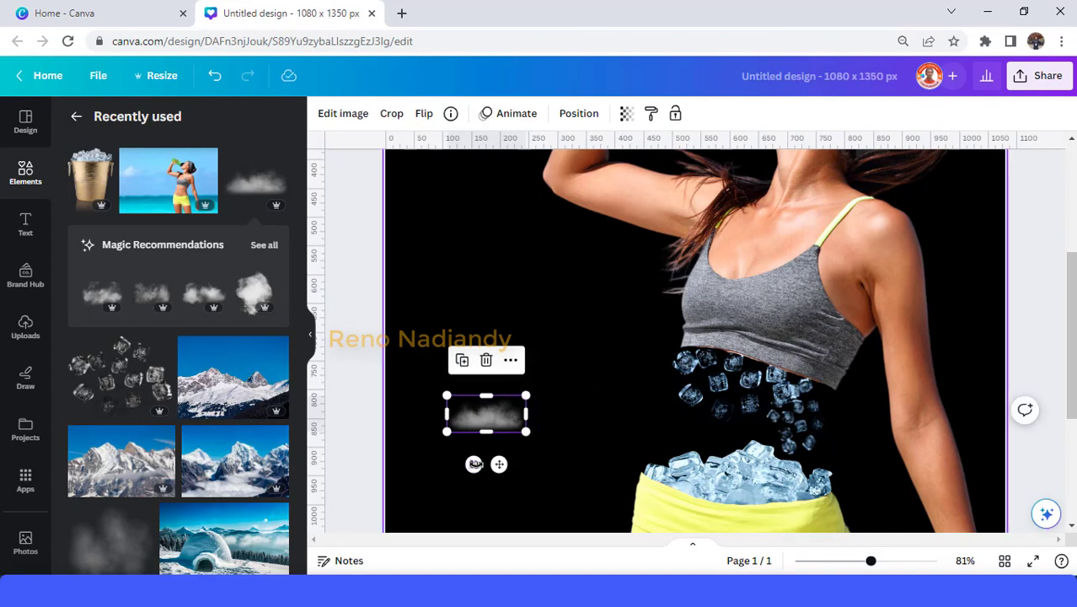
left_click_drag(475, 463, 684, 485)
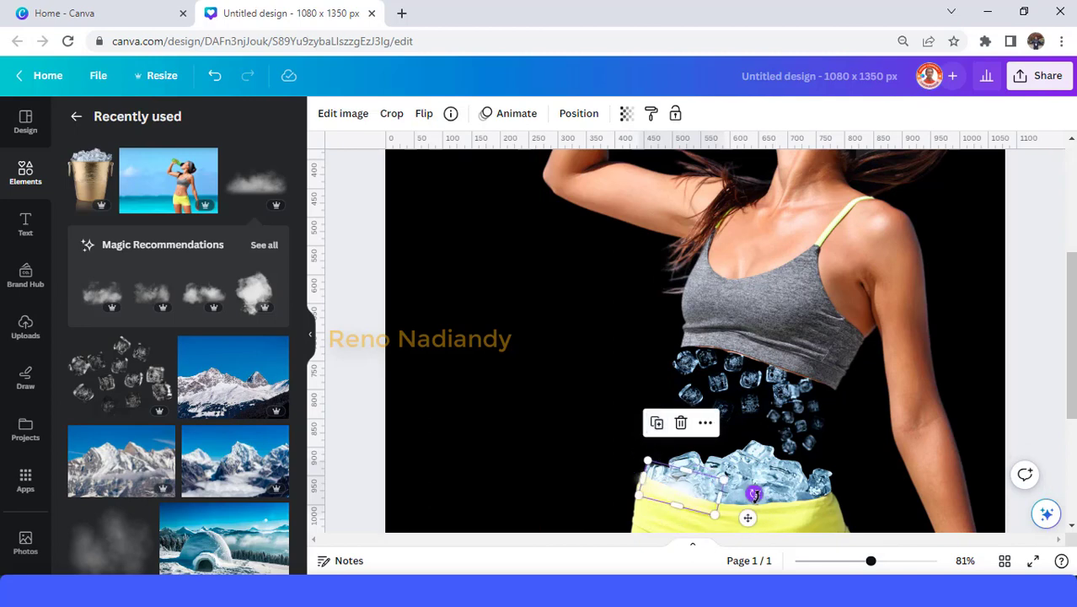
left_click_drag(758, 487, 754, 483)
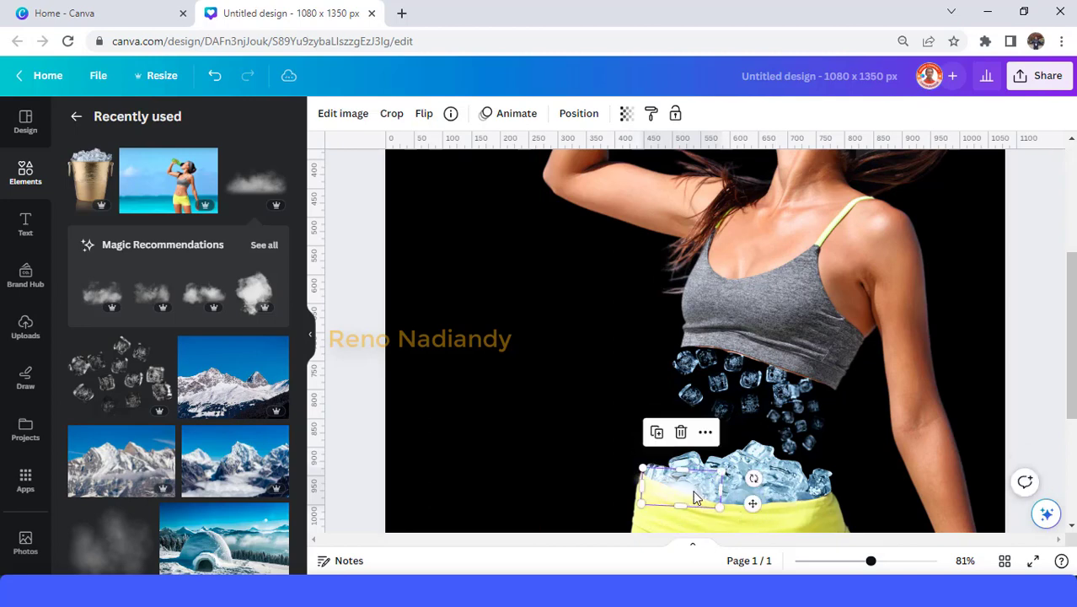
Step: Place rotated fog copies along the rest of the edge between the ice pile and the waistband
left_click_drag(699, 503, 792, 522)
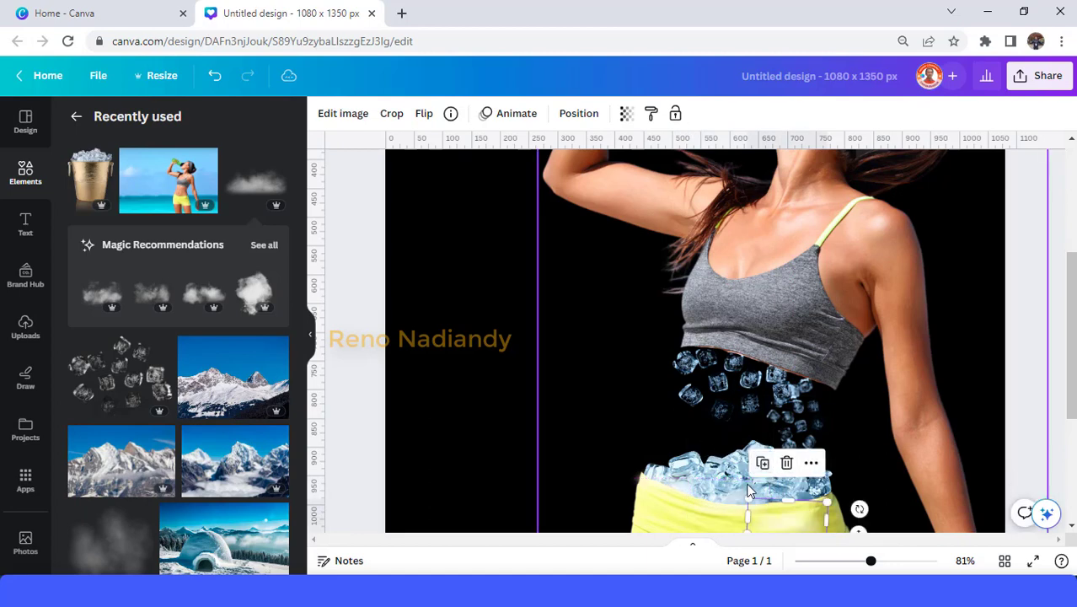
left_click_drag(859, 509, 874, 489)
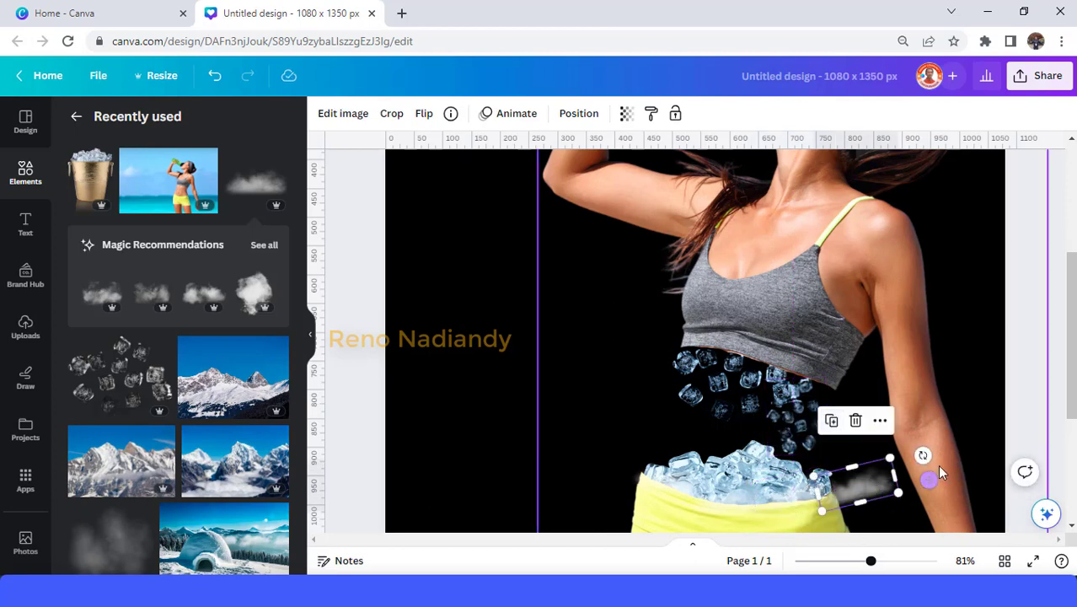
left_click_drag(923, 455, 807, 504)
Step: Place tilted fog copies along the lower hem of the grey top, on its right and left sides
left_click_drag(875, 491, 812, 384)
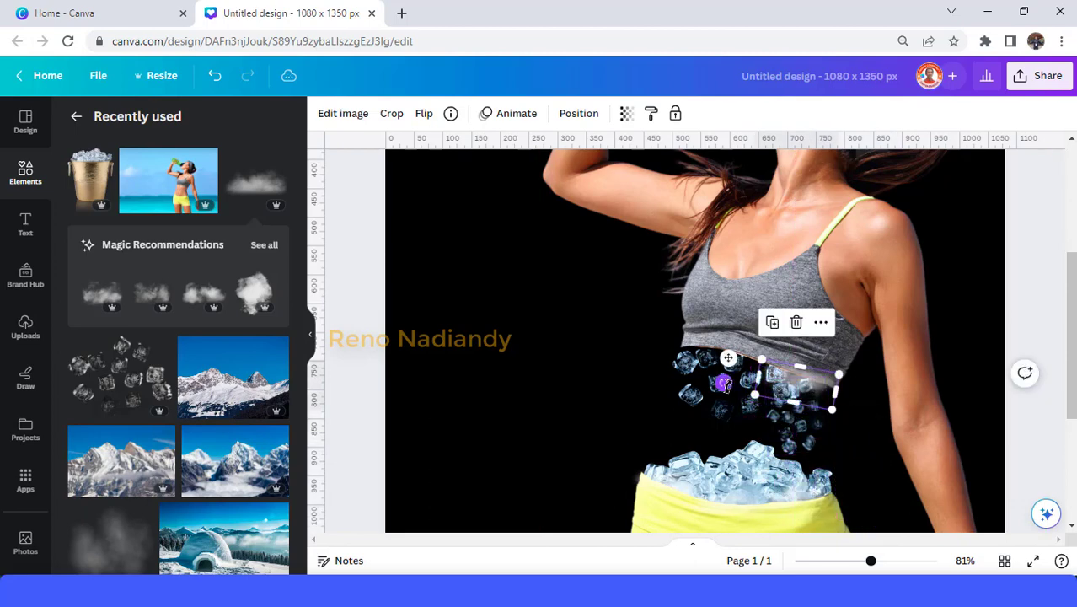
left_click_drag(726, 376, 726, 373)
left_click_drag(816, 414, 637, 360)
left_click_drag(746, 352, 735, 349)
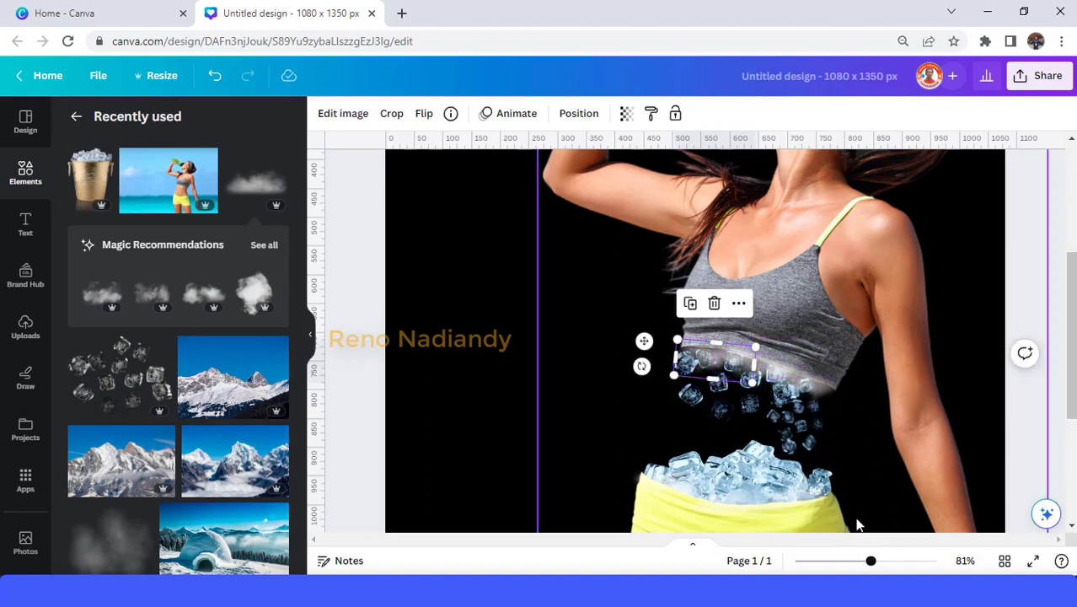
Step: Add the first recommended smoke graphic, shrink it to about 210 px wide, place it above the ice pile and send it to the back
left_click(101, 297)
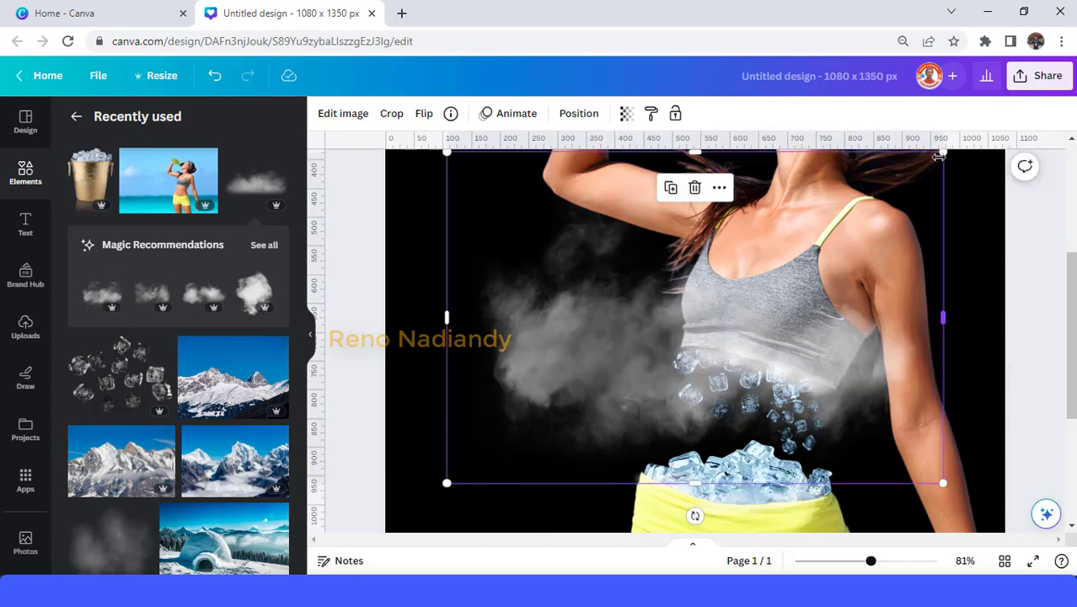
left_click_drag(938, 156, 566, 401)
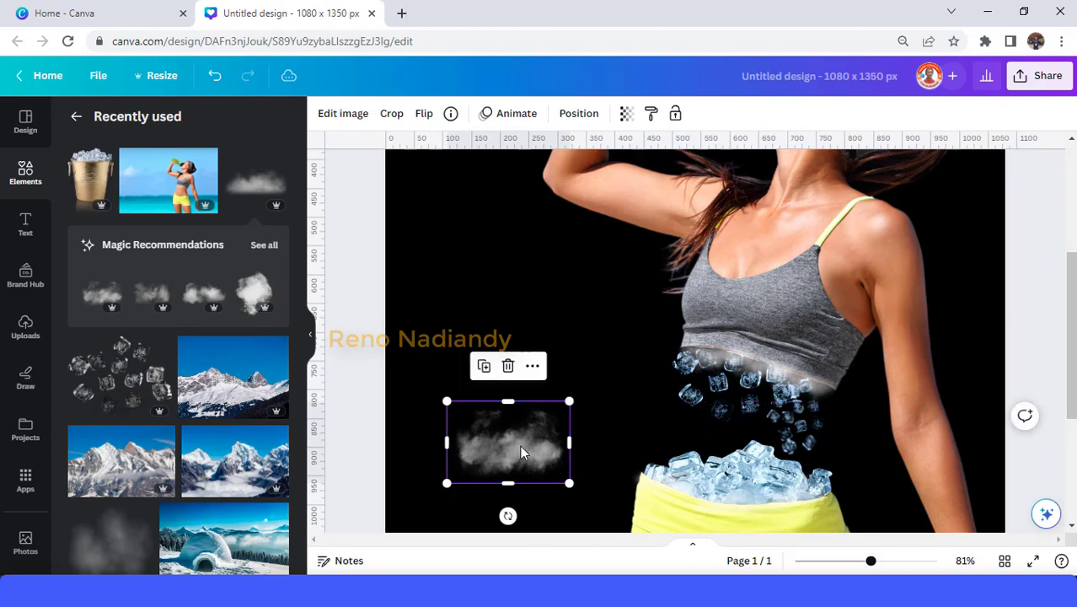
left_click_drag(523, 447, 734, 458)
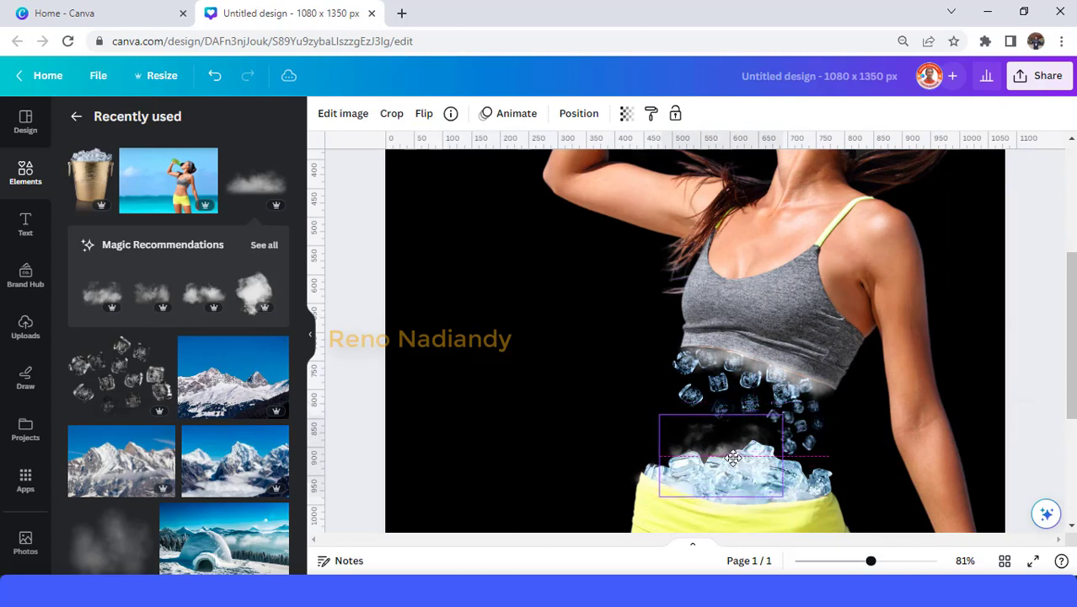
right_click(734, 457)
mouse_move(754, 343)
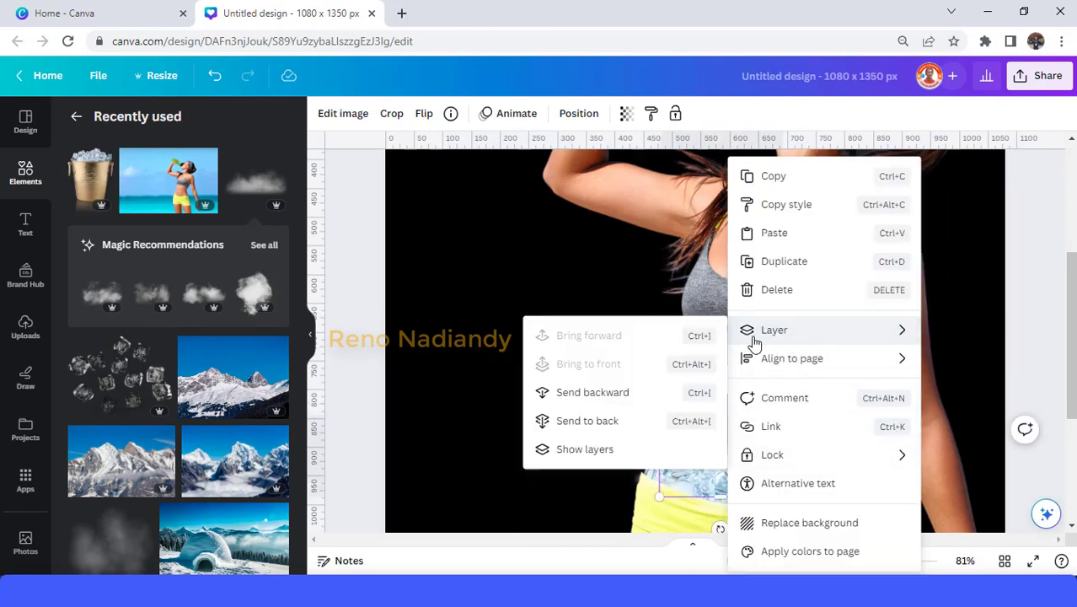
left_click(612, 424)
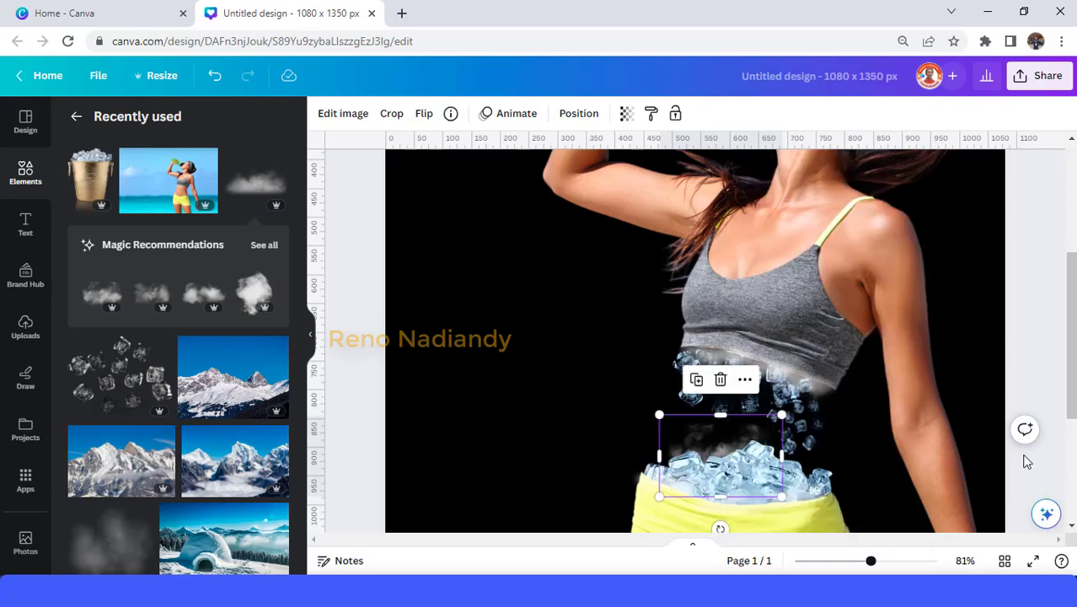
Step: Select the woman, ice and fog pieces together and group them
left_click(853, 563)
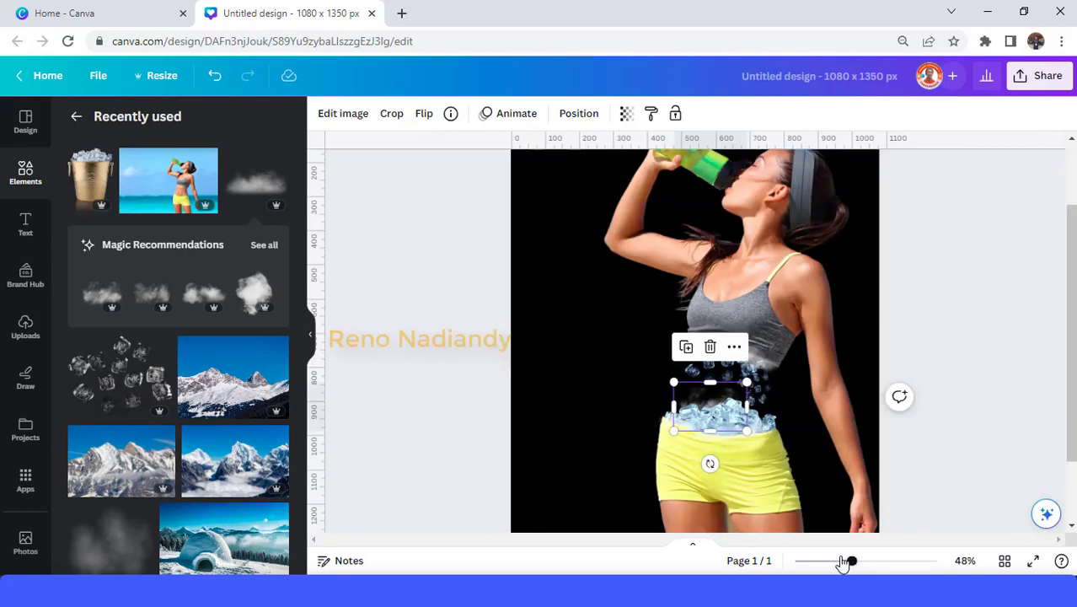
left_click(834, 561)
left_click_drag(586, 243, 868, 502)
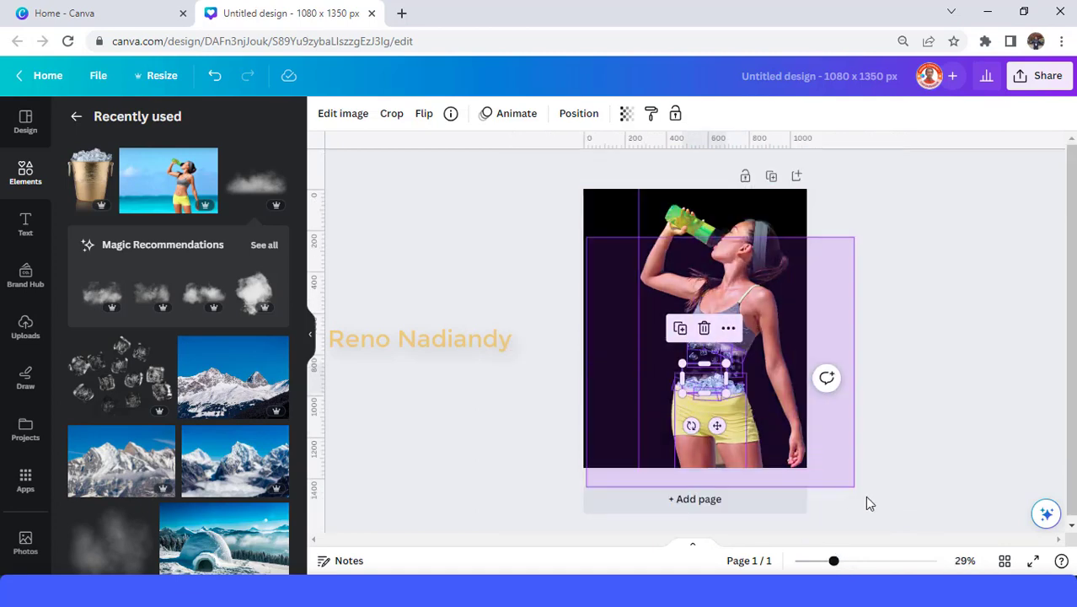
left_click(693, 219)
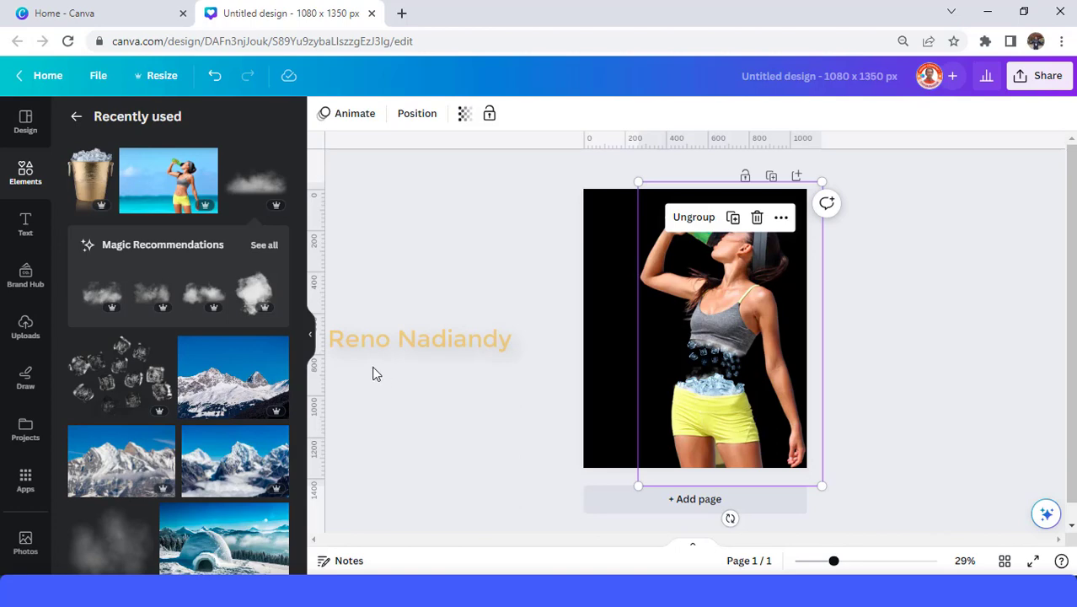
Step: Add the snow-covered Savognin mountain photo, enlarge it to span the lower half of the page and send it to the back
left_click(229, 385)
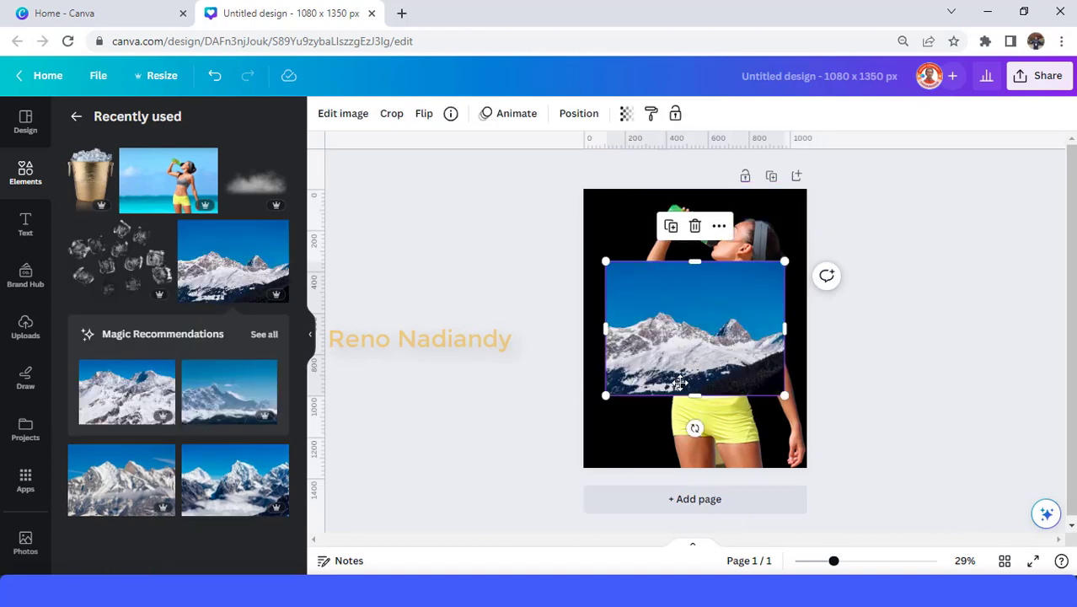
left_click_drag(698, 339, 642, 430)
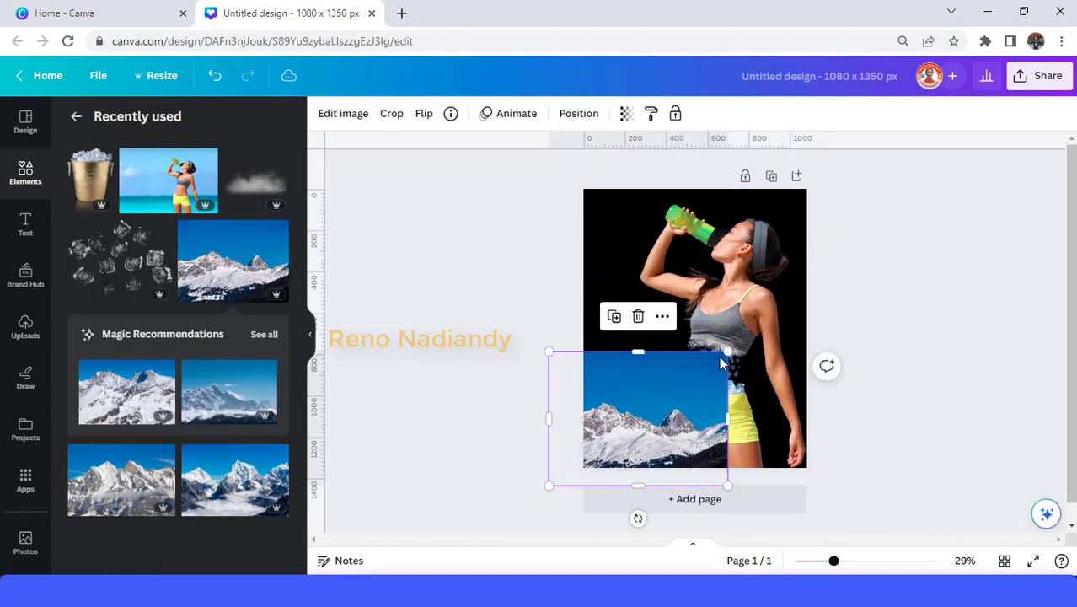
left_click_drag(731, 360, 807, 297)
left_click_drag(649, 360, 671, 368)
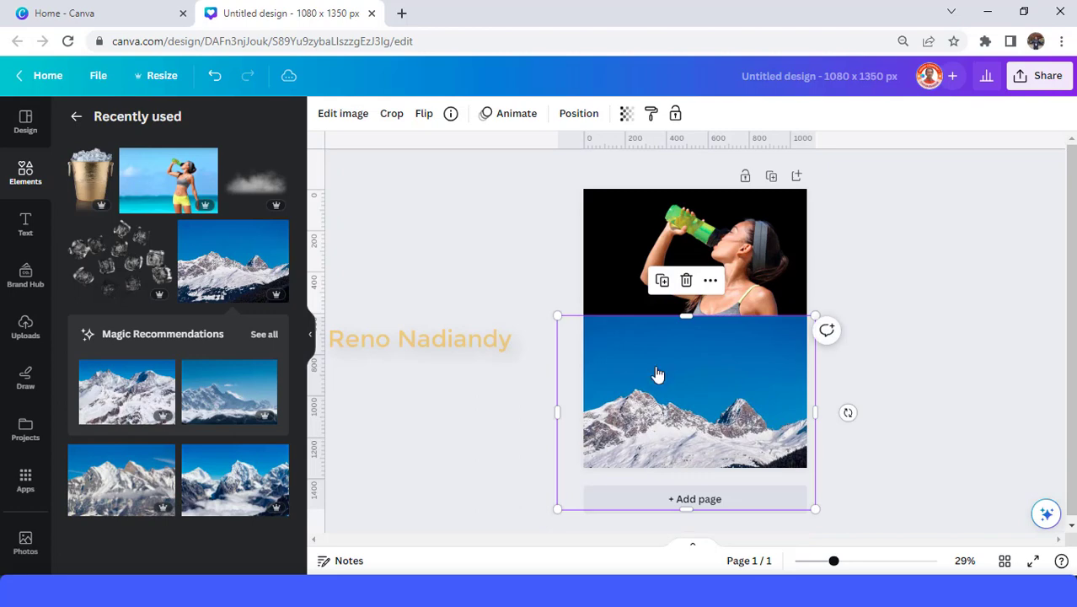
right_click(665, 368)
mouse_move(710, 338)
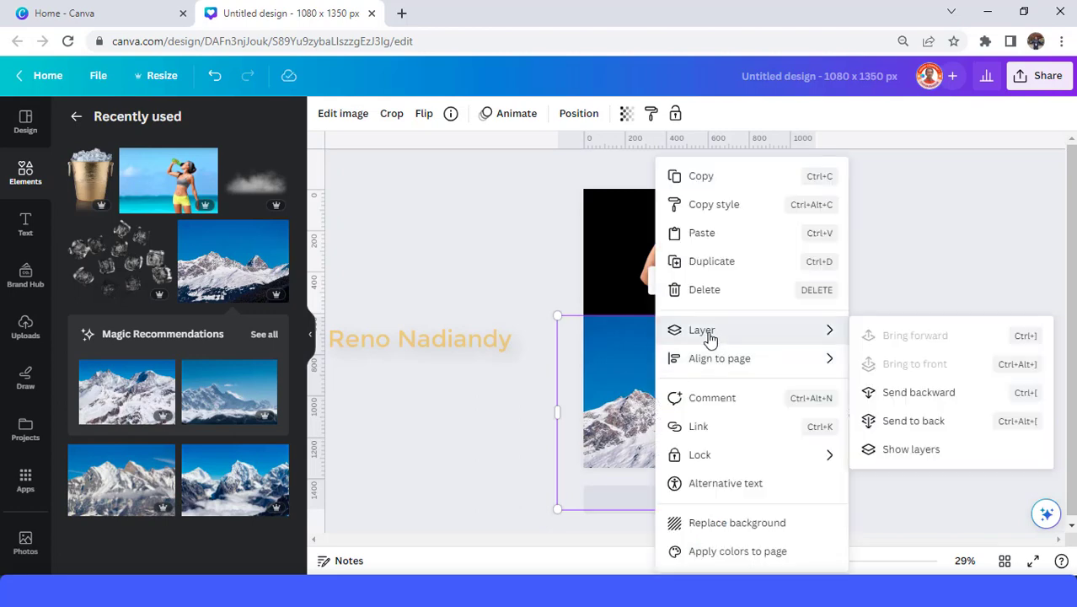
left_click(936, 421)
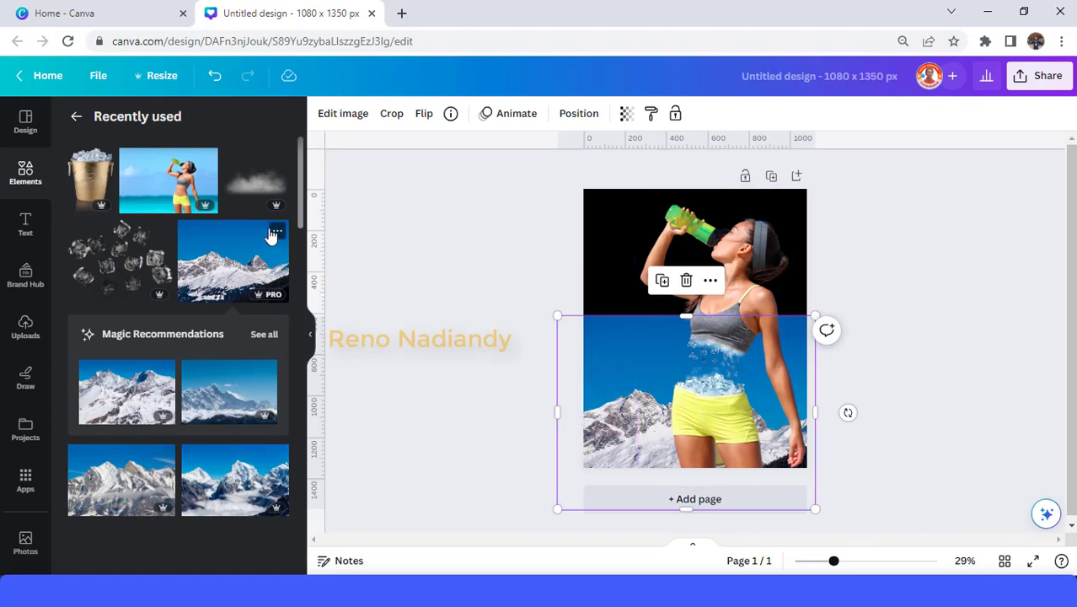
left_click(277, 231)
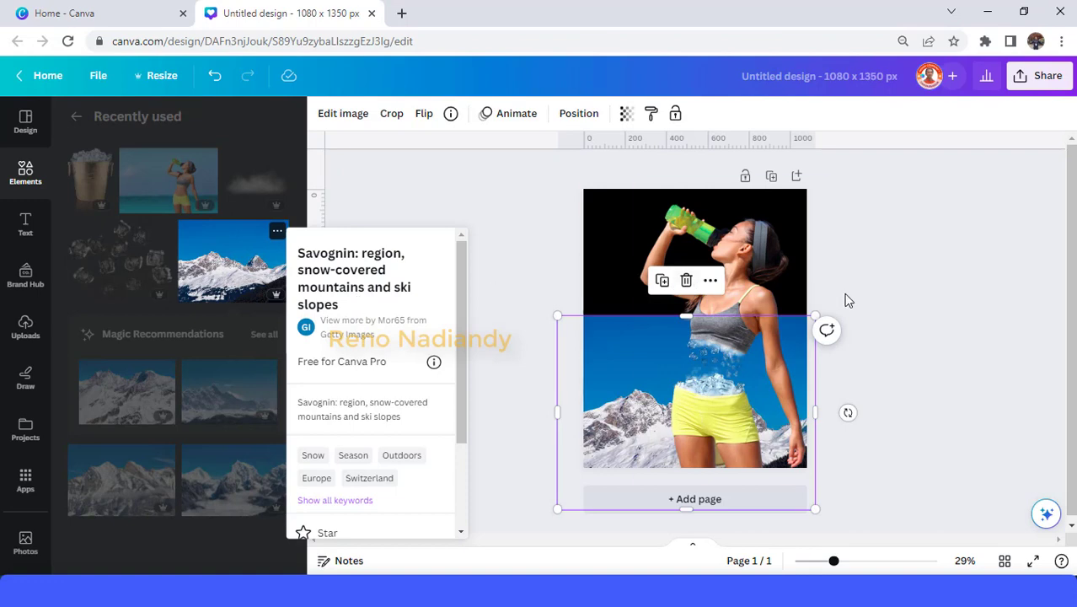
left_click(904, 297)
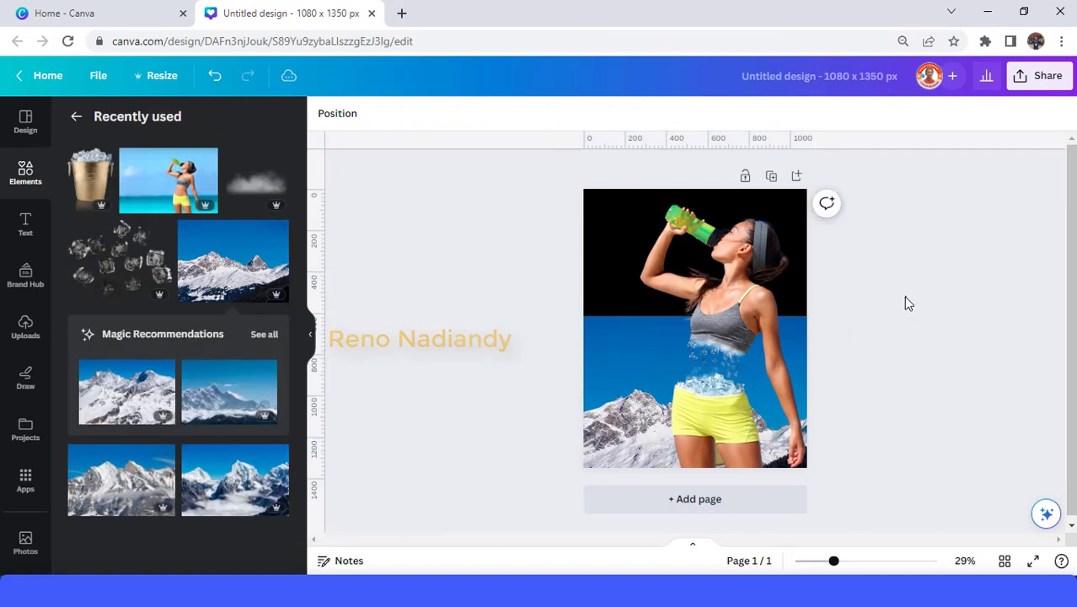
Step: Set the page background to #0060AE, sampled from the upper sky of the mountain photo
left_click(612, 226)
left_click(324, 113)
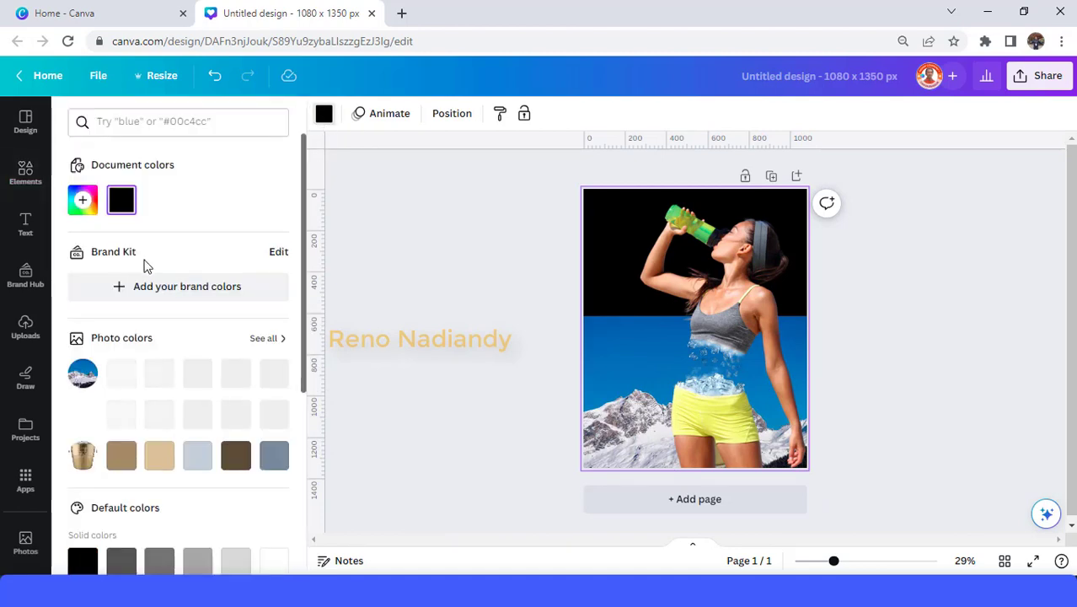
left_click(84, 202)
left_click(264, 379)
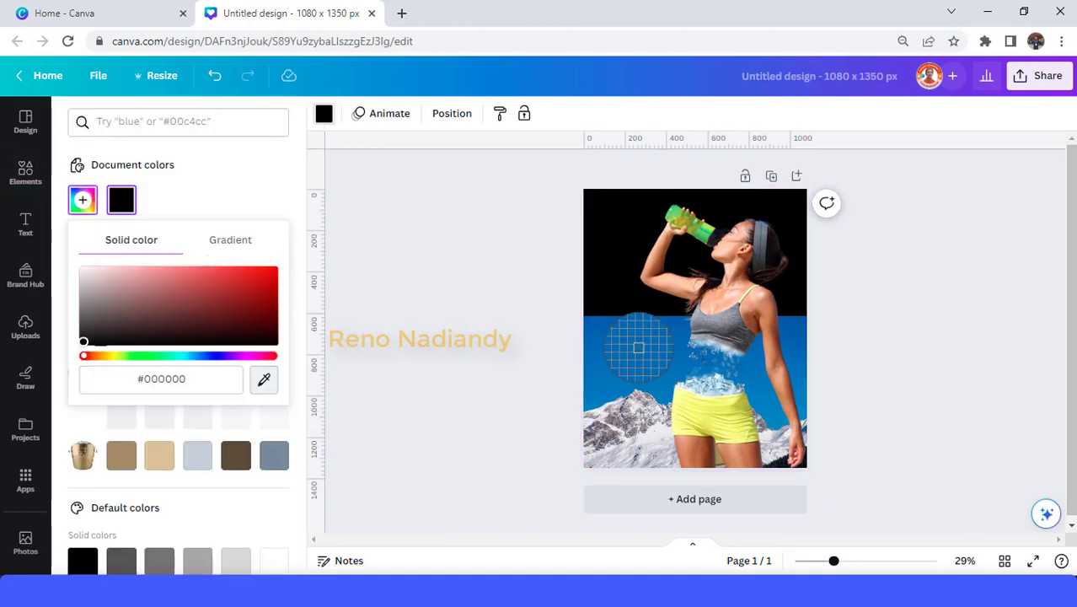
left_click(610, 325)
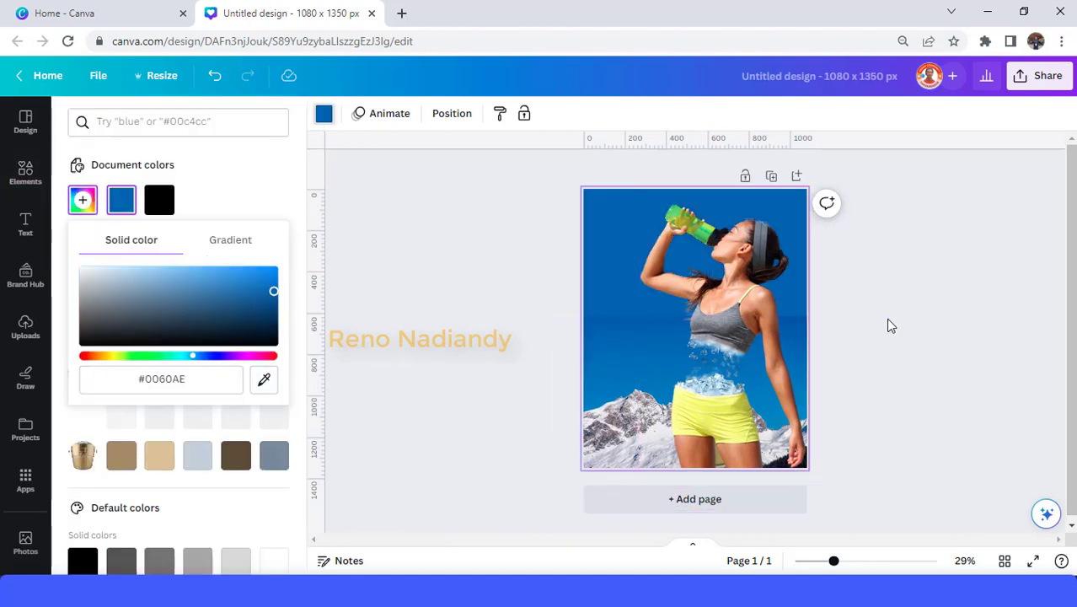
key("Escape")
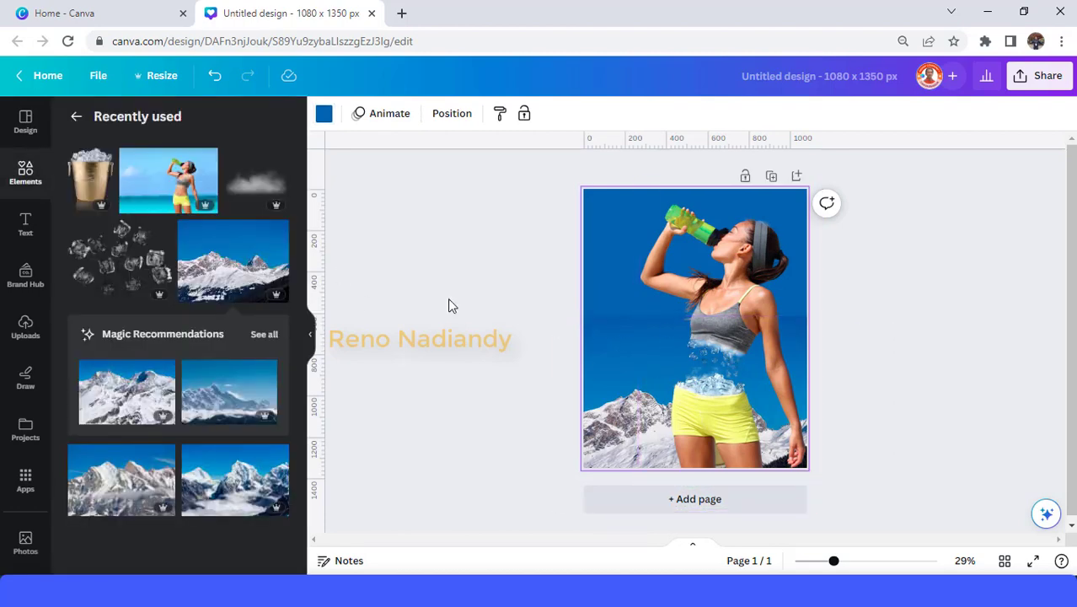
Step: Add the recently used fog graphic, enlarge it to about 400 px wide and place it beneath the woman's raised arm
left_click(251, 194)
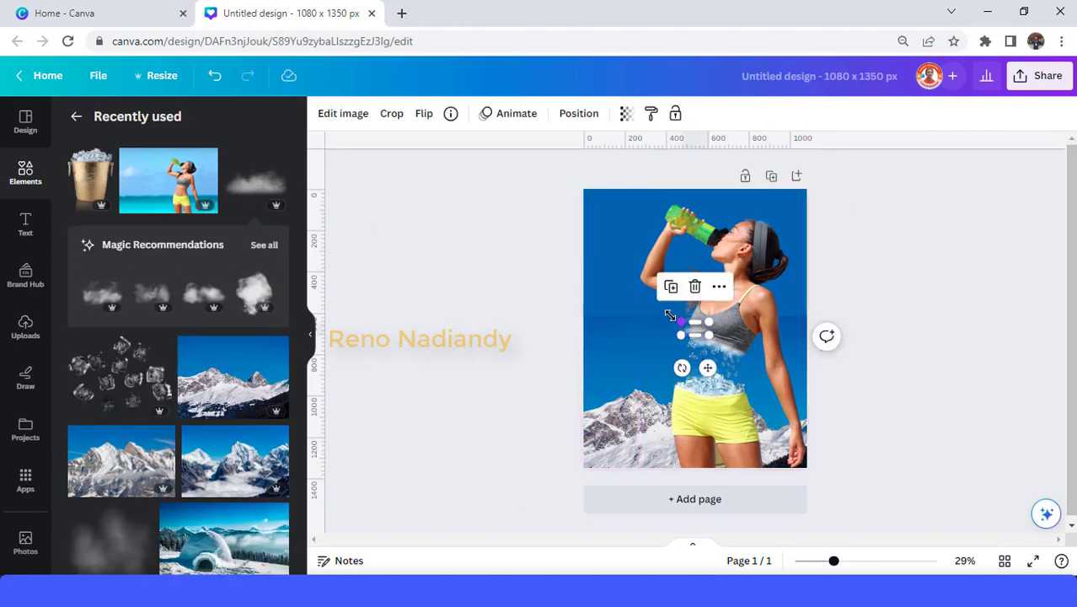
left_click_drag(670, 315, 658, 305)
left_click_drag(696, 366, 651, 361)
left_click(574, 255)
left_click(604, 251)
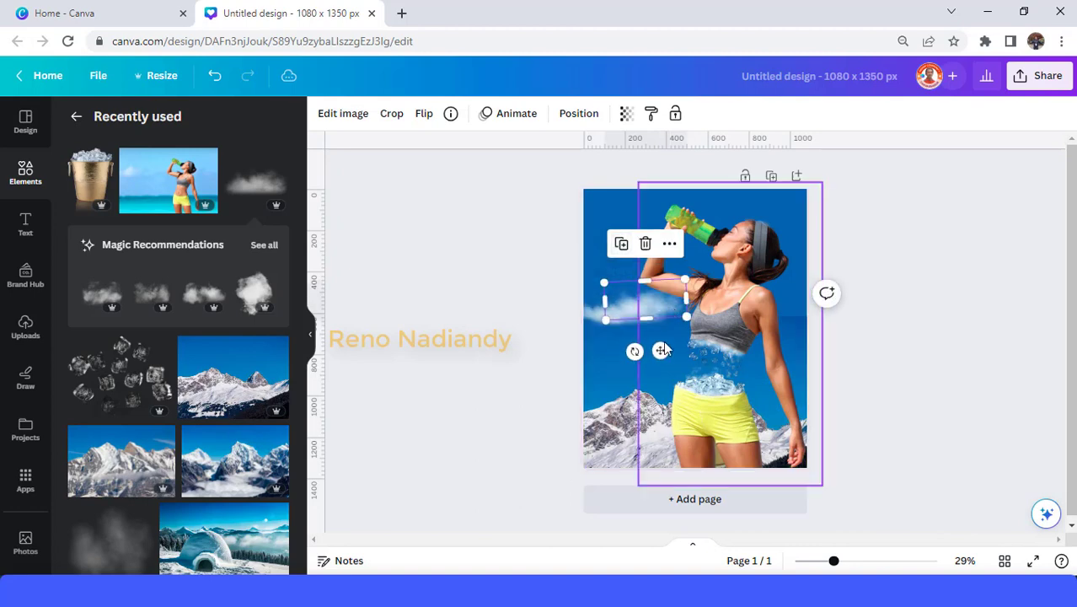
Step: Duplicate the fog, extend it toward the woman's chest and send the copy behind her
left_click(622, 244)
left_click_drag(674, 300, 692, 326)
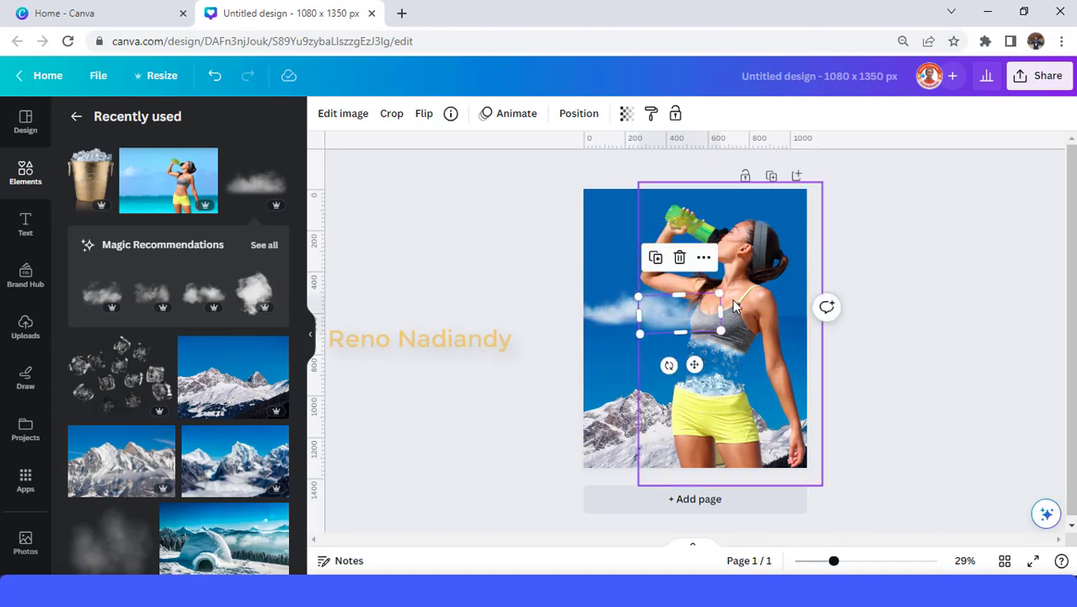
right_click(687, 320)
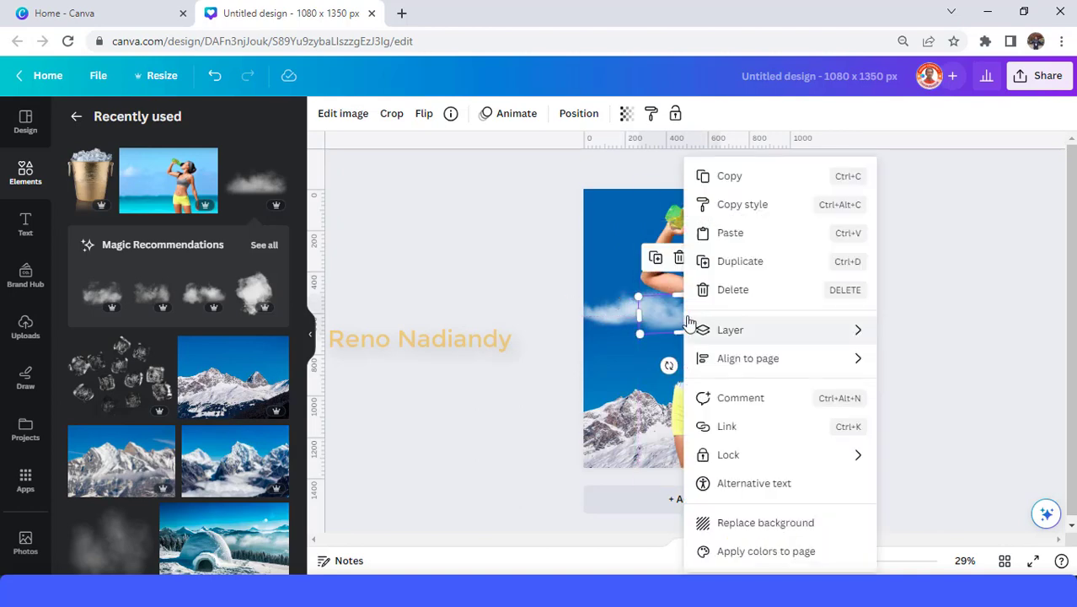
mouse_move(738, 338)
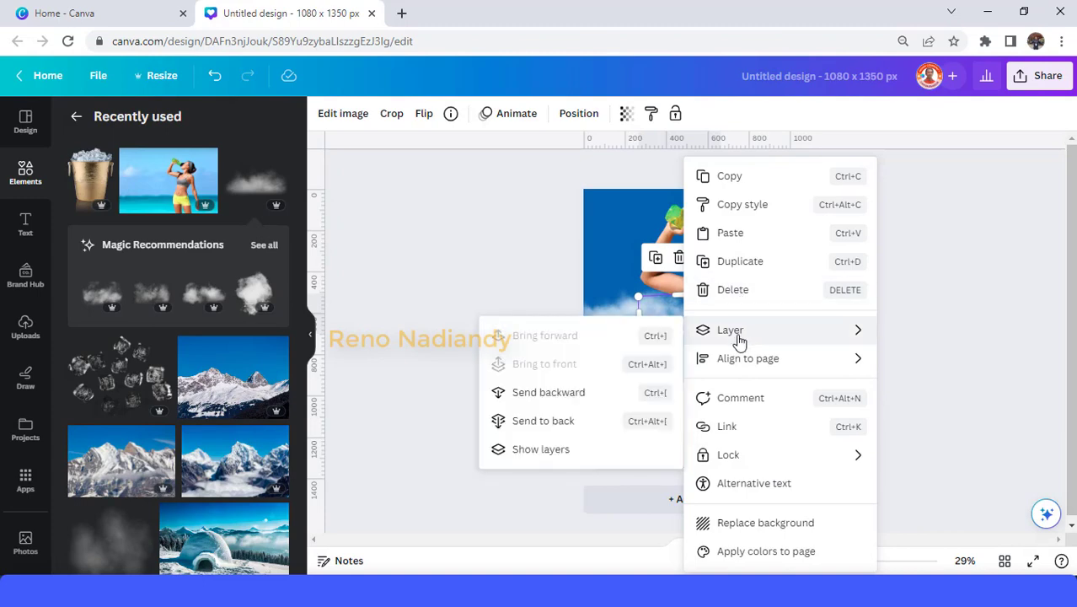
left_click(578, 419)
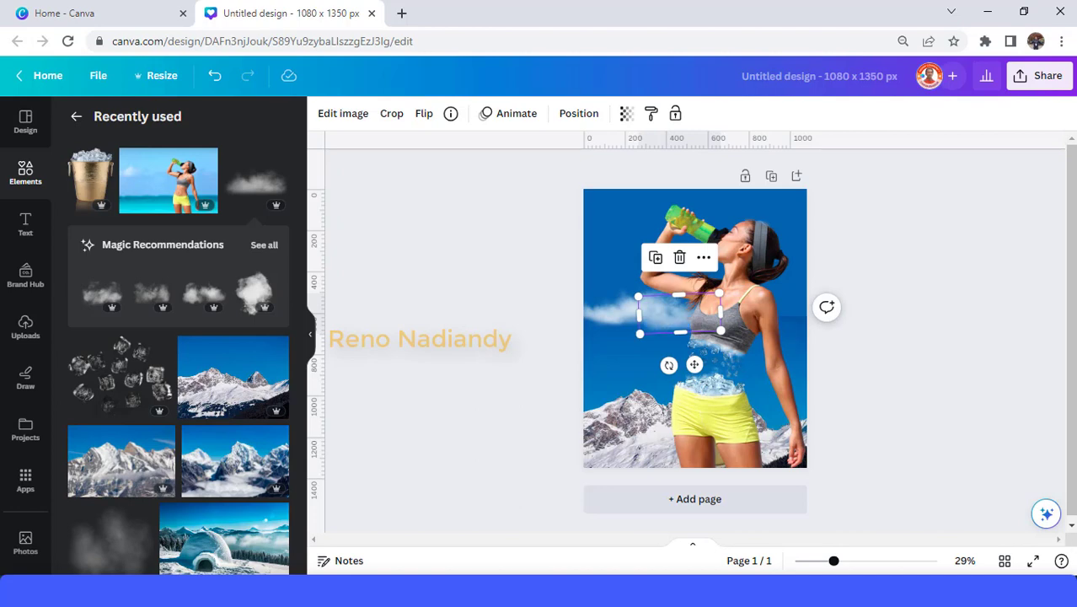
Step: Place another fog copy beside the woman's lowered arm at the page's right edge and send it backward behind her
left_click_drag(837, 562, 860, 562)
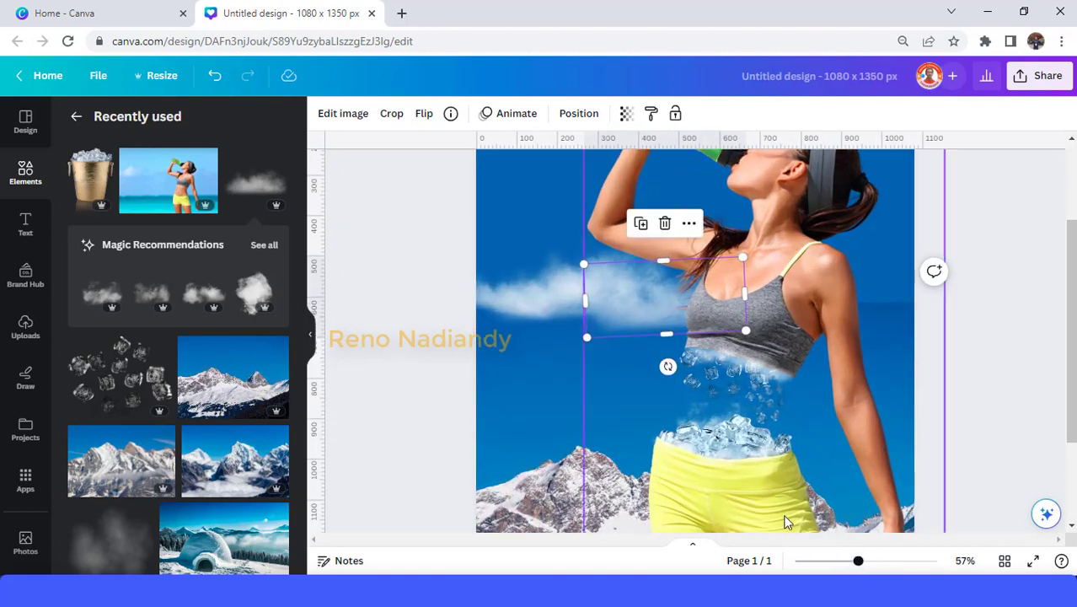
left_click_drag(646, 306, 885, 301)
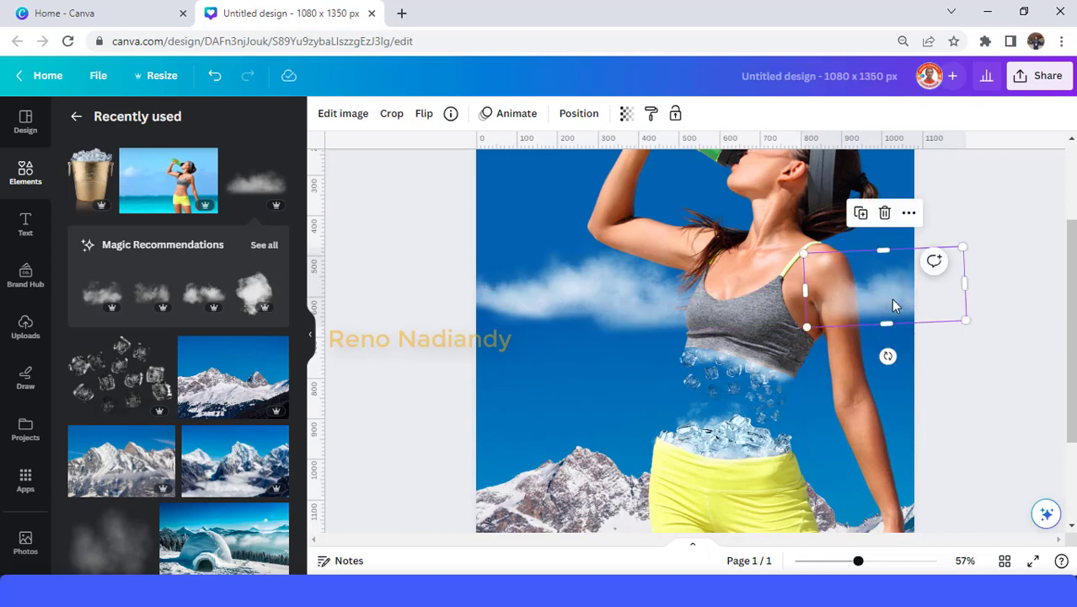
right_click(892, 299)
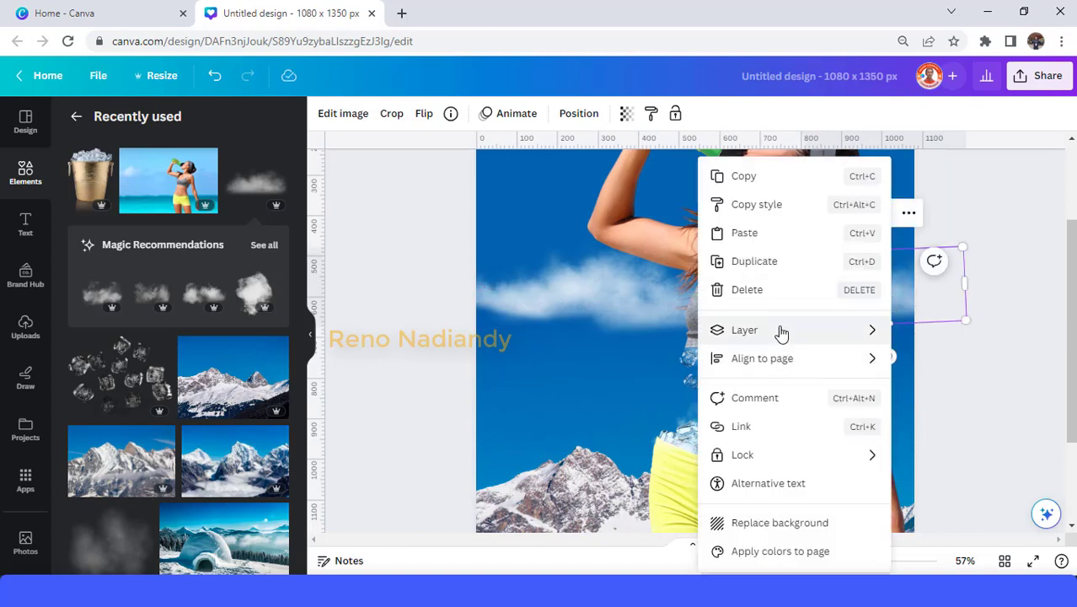
mouse_move(781, 332)
left_click(590, 395)
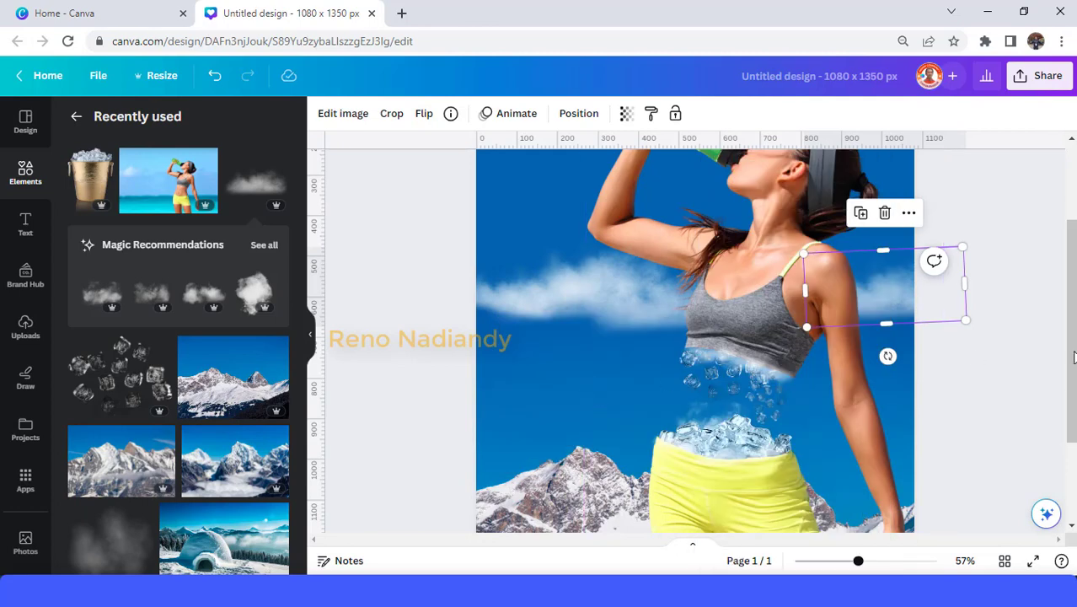
left_click(1008, 379)
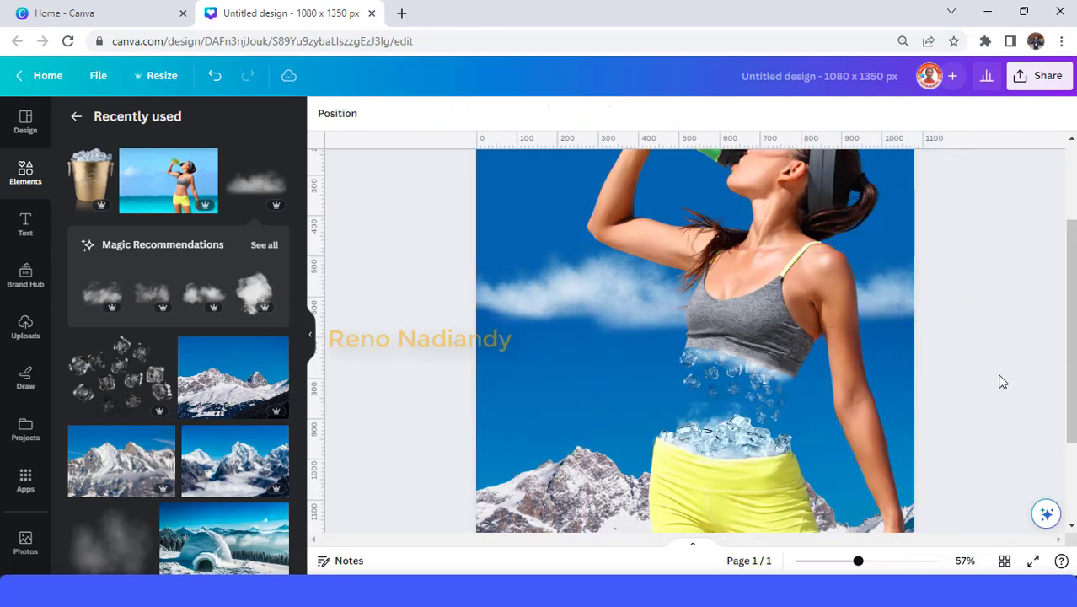
left_click(839, 563)
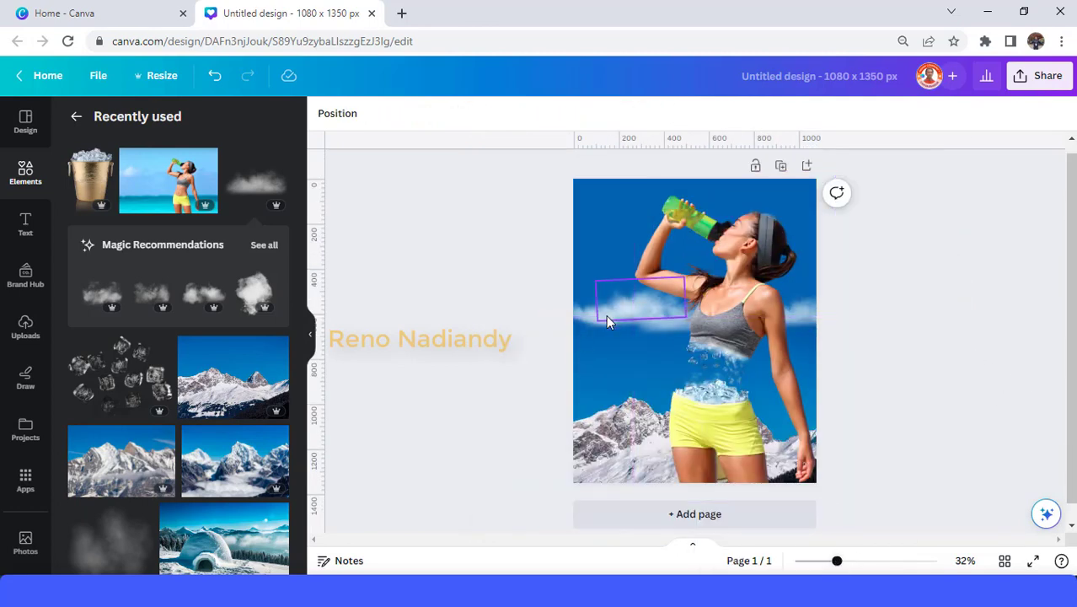
left_click(606, 314)
left_click(397, 291)
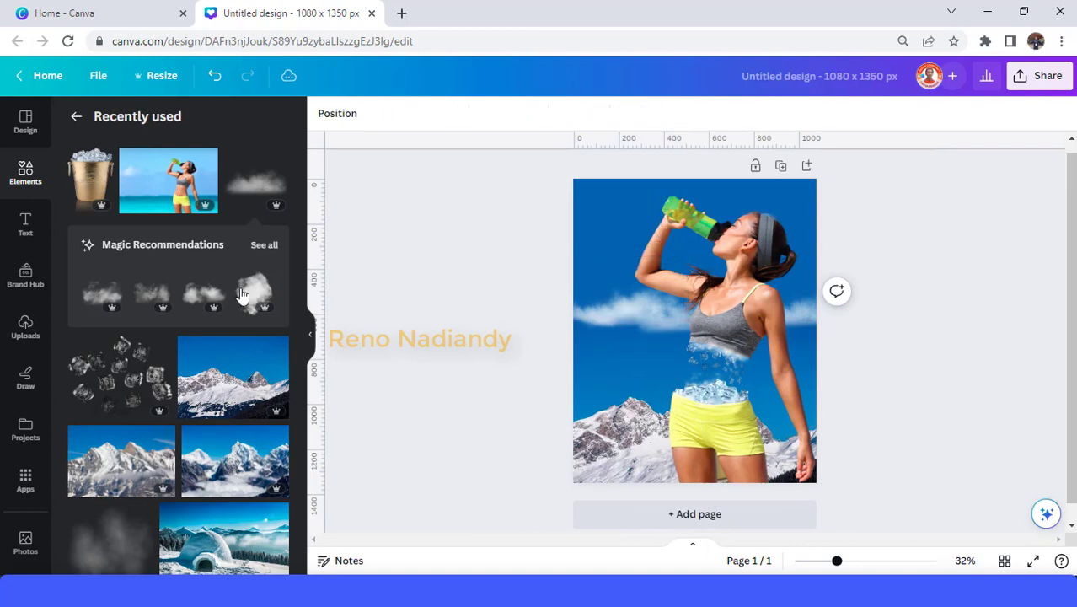
Step: Add the first recommended cloud graphic, enlarge it to about 880 px wide over the page's lower left and send it backward
left_click(94, 299)
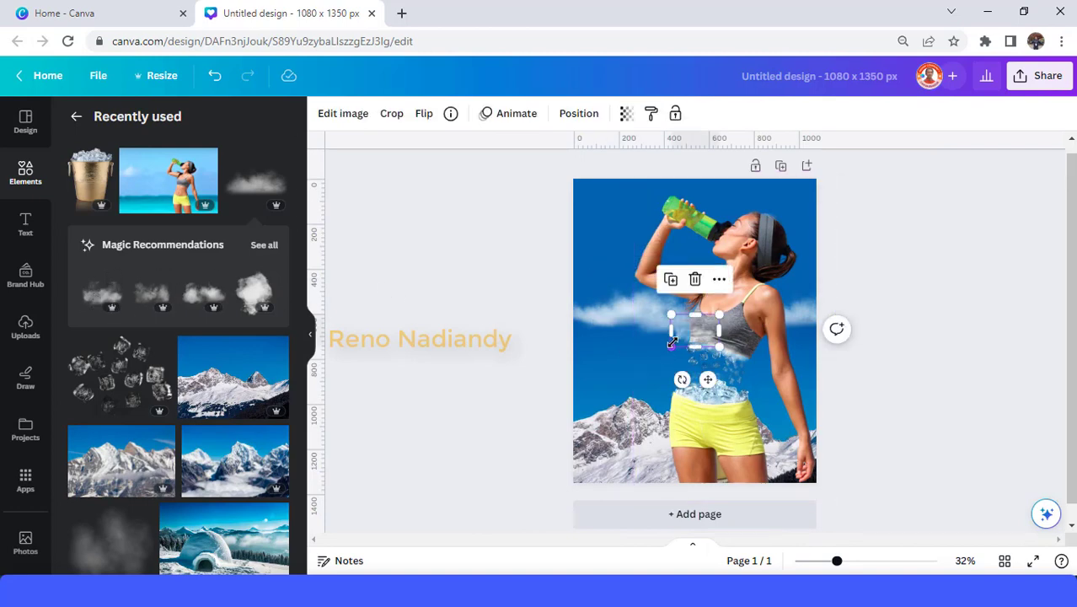
left_click_drag(667, 354, 518, 447)
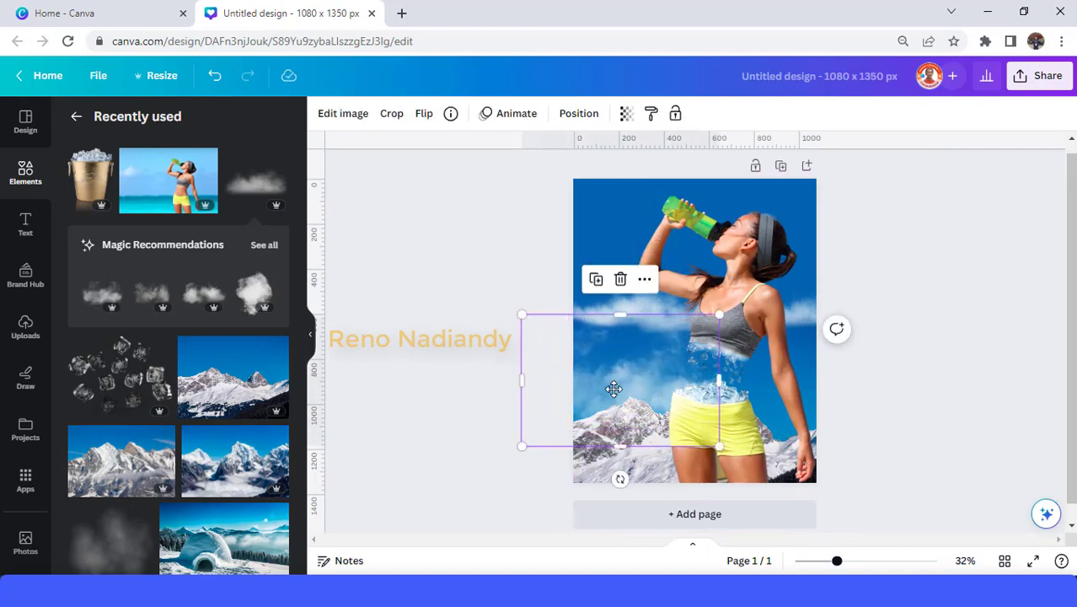
mouse_move(654, 392)
left_mouse_down()
mouse_move(633, 376)
mouse_move(642, 388)
left_mouse_up()
right_click(642, 388)
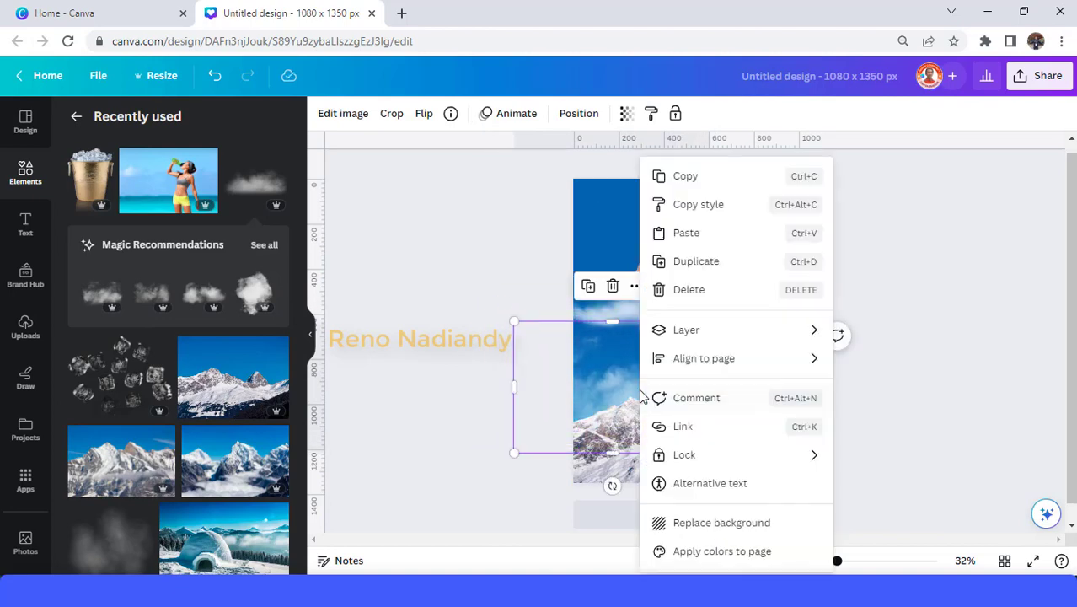
mouse_move(700, 339)
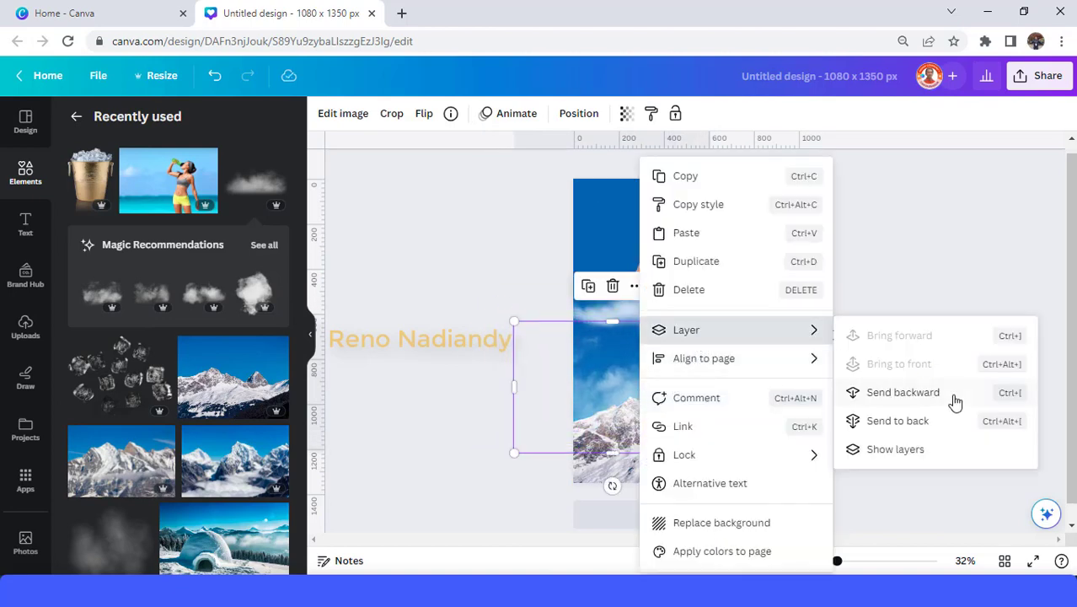
left_click(925, 395)
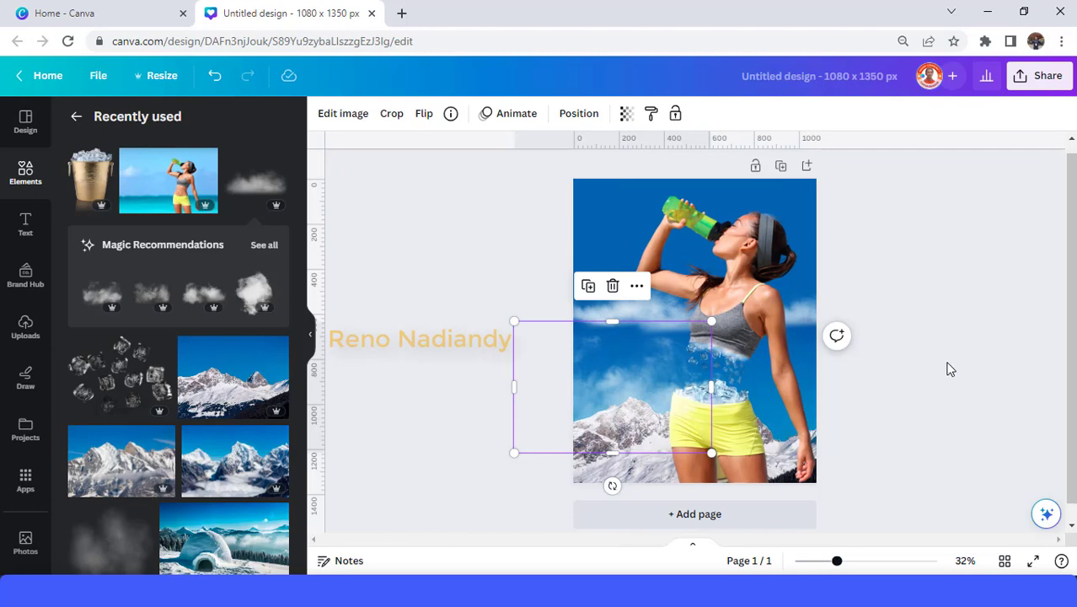
Step: Reposition the large cloud just above the mountain peaks and move it further back in the layer order
mouse_move(606, 384)
left_mouse_down()
mouse_move(606, 353)
mouse_move(609, 366)
left_mouse_up()
right_click(609, 365)
mouse_move(763, 336)
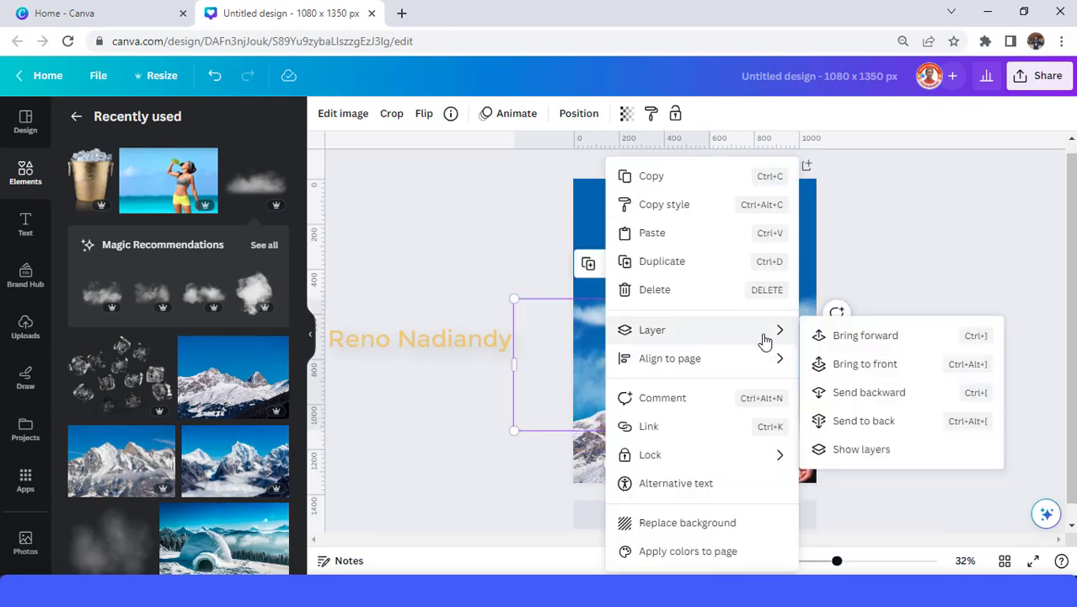
left_click(897, 420)
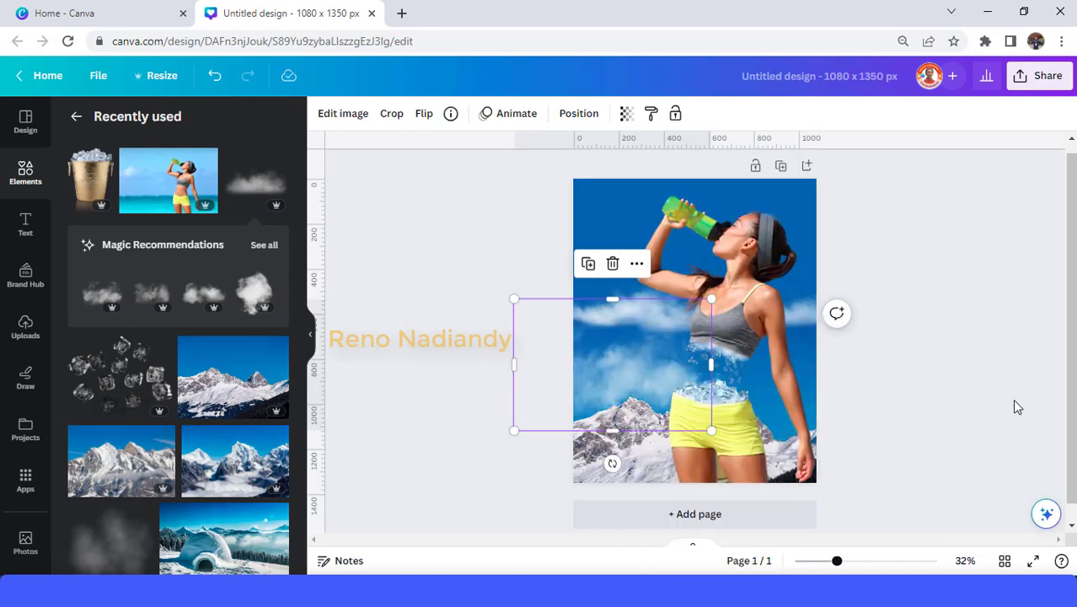
left_click_drag(593, 372, 588, 375)
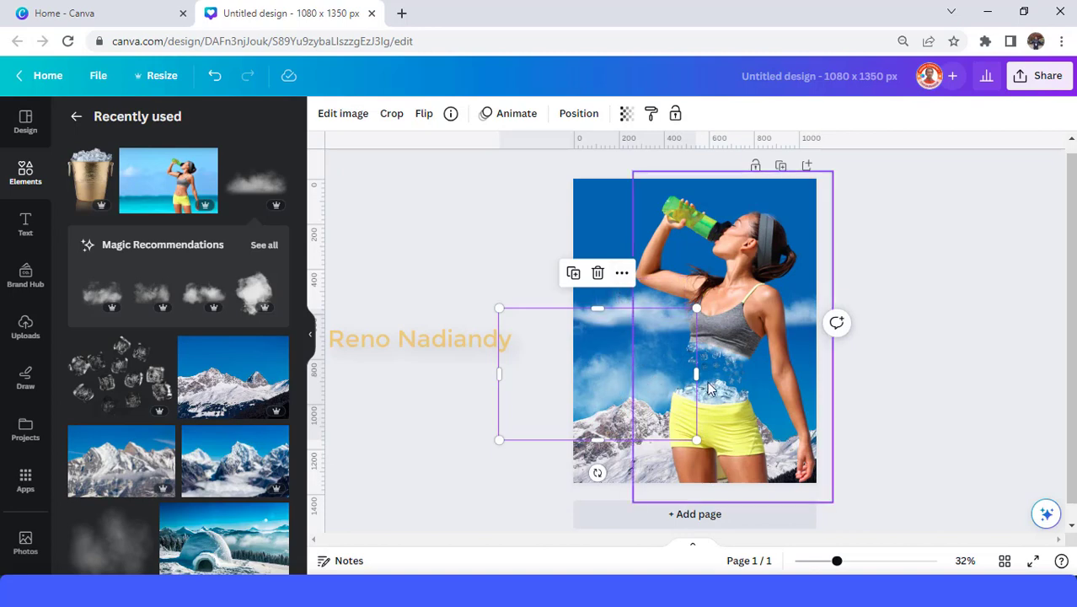
Step: Place a copy of the large cloud across the page's right edge beside the woman's hips and send it backward behind her
left_click_drag(621, 375, 625, 379)
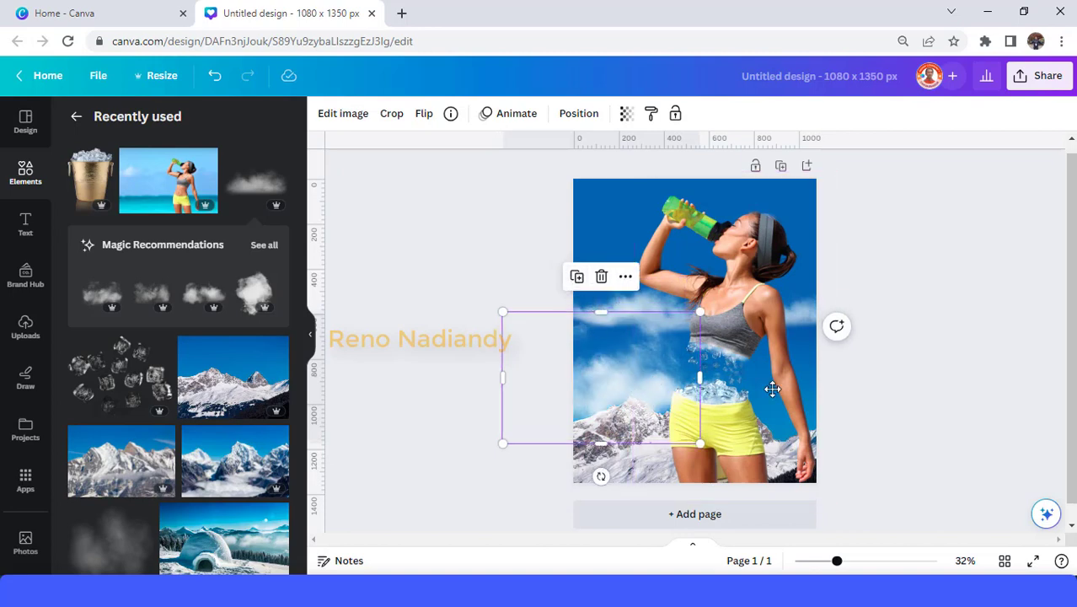
left_click_drag(772, 389, 856, 389)
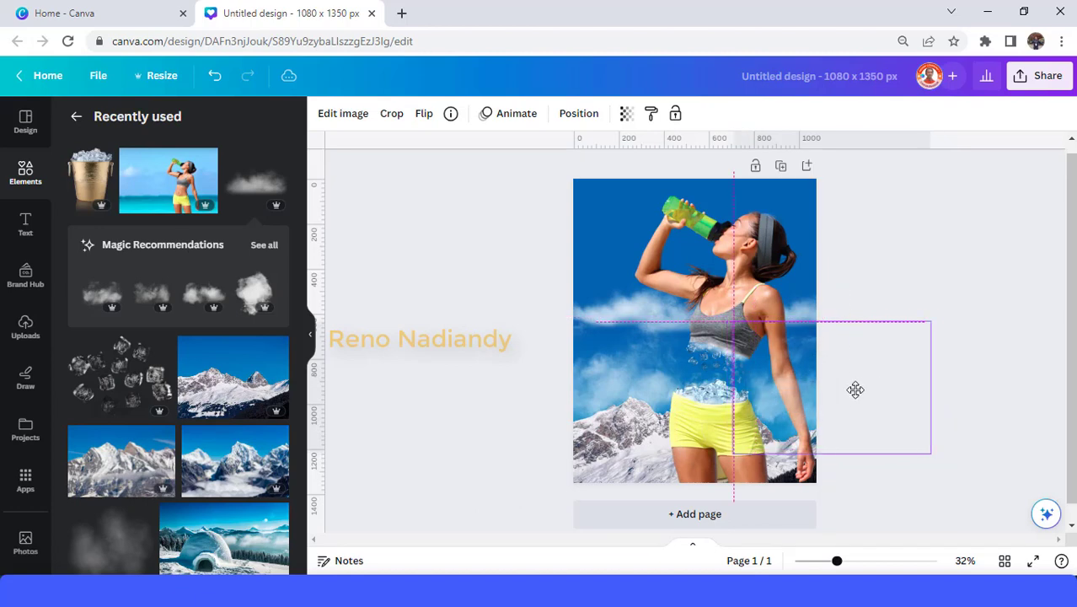
right_click(797, 387)
mouse_move(833, 334)
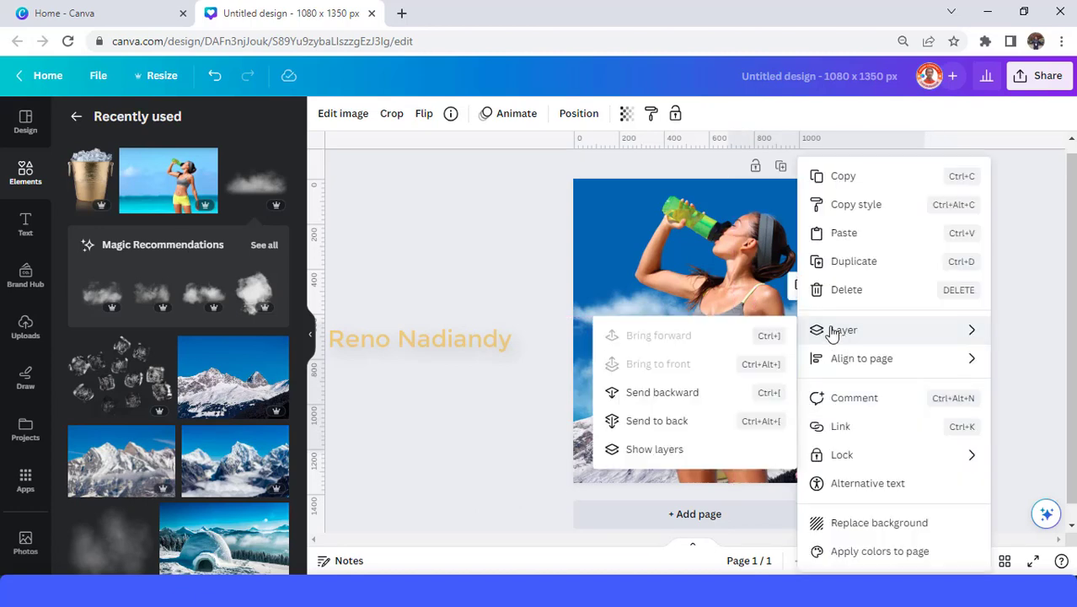
left_click(679, 394)
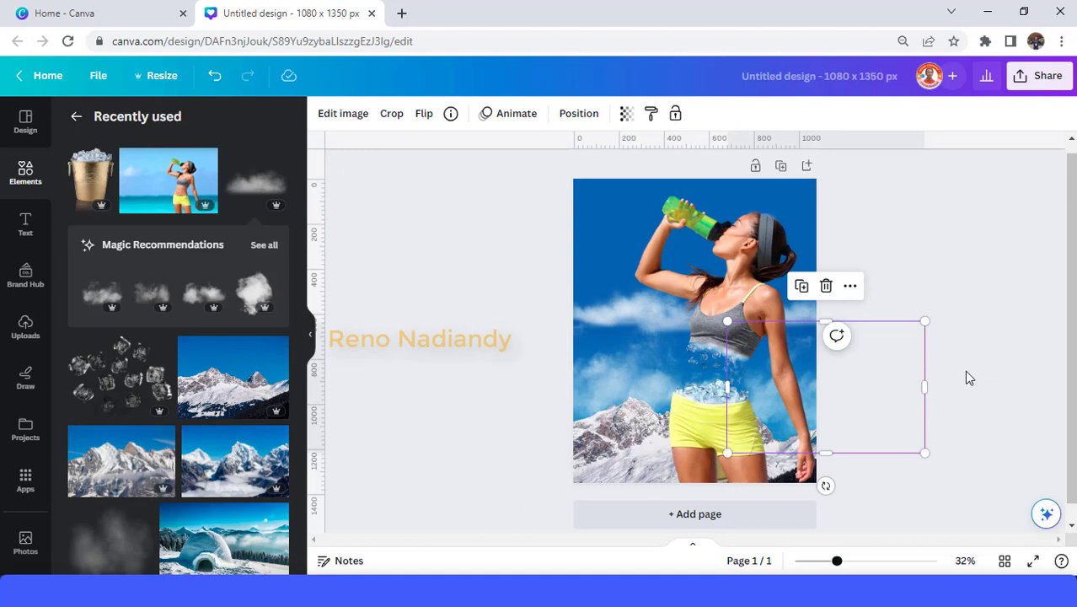
Step: Duplicate the large lower-left cloud and place the copy in the sky beside the woman's raised elbow
left_click(588, 331)
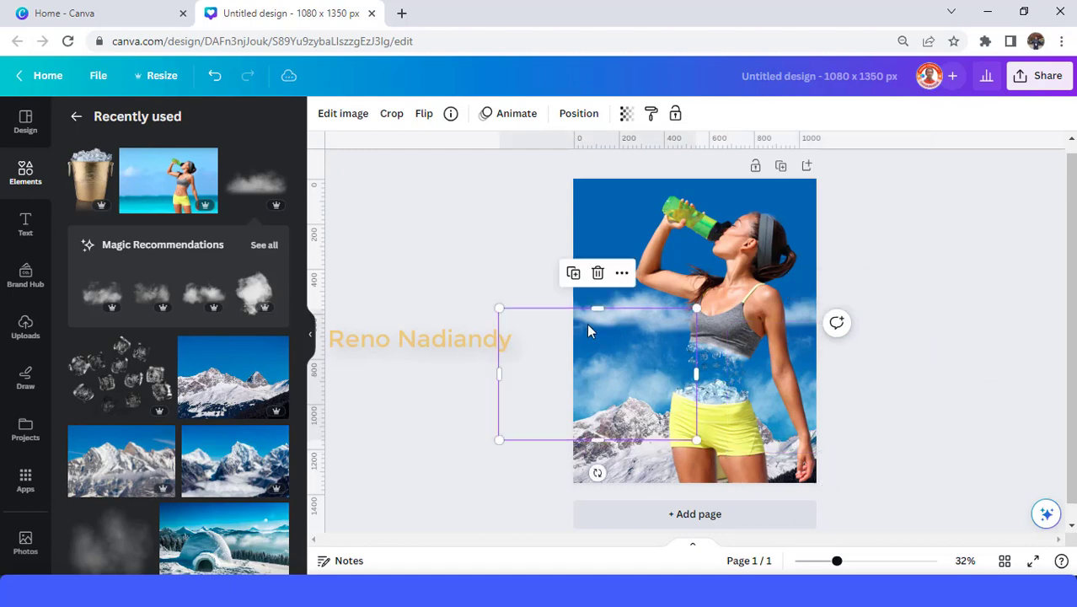
left_click(574, 274)
left_click_drag(621, 388, 573, 279)
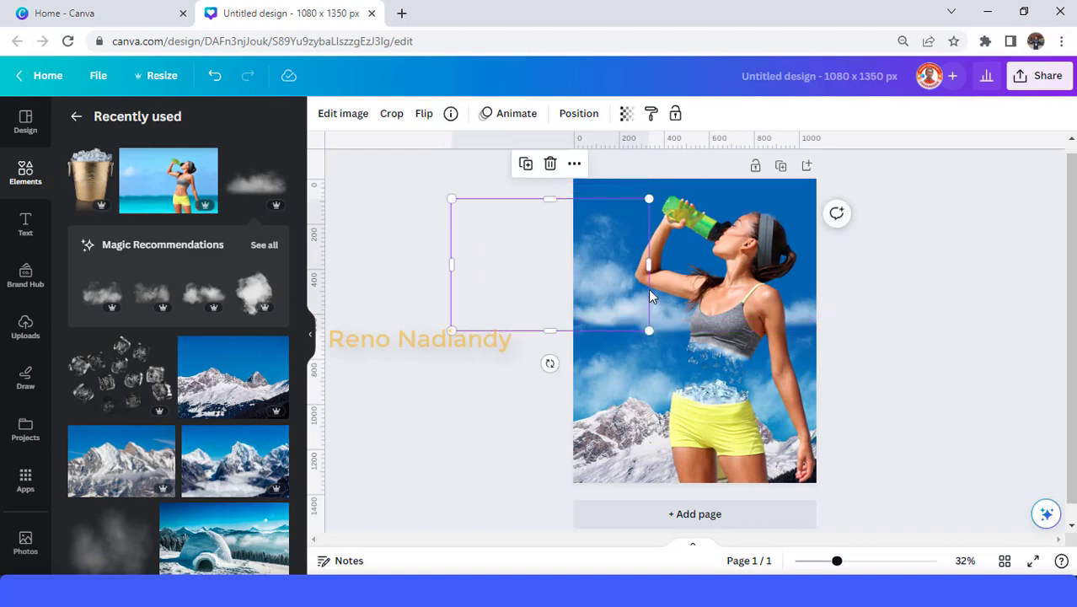
Step: Duplicate the upper-left cloud, move the copy to the page's upper right corner and enlarge it to about 1110 px wide
left_click(521, 167)
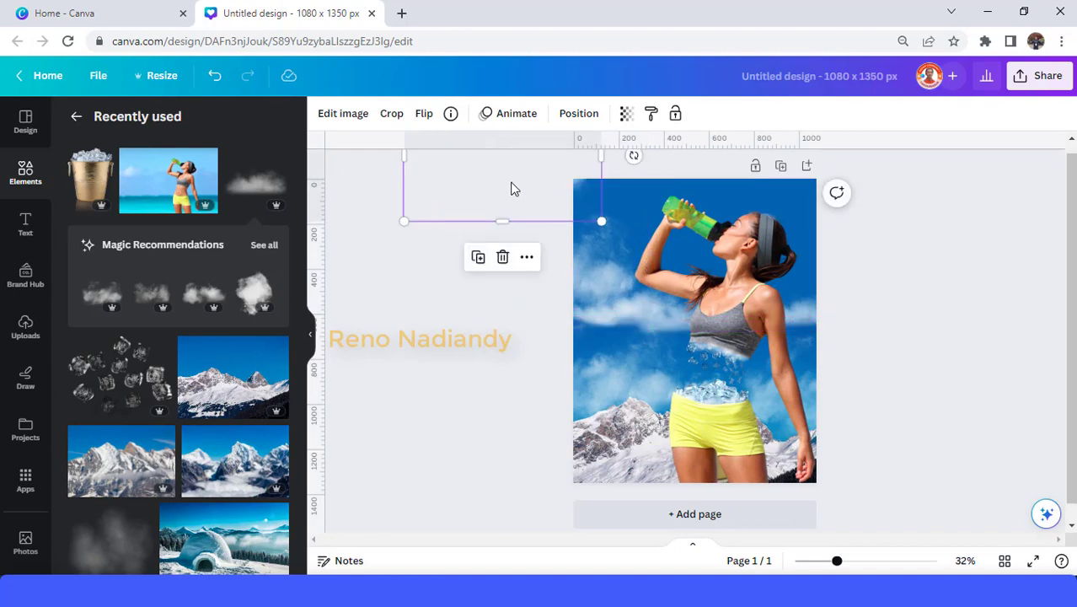
left_click_drag(510, 185, 847, 208)
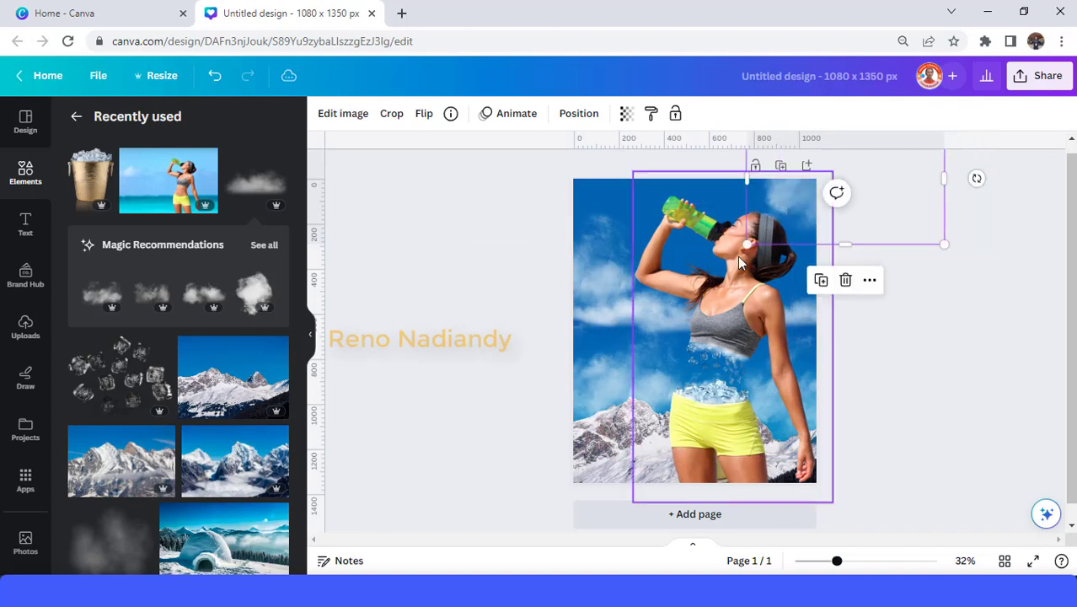
left_click_drag(746, 245, 684, 268)
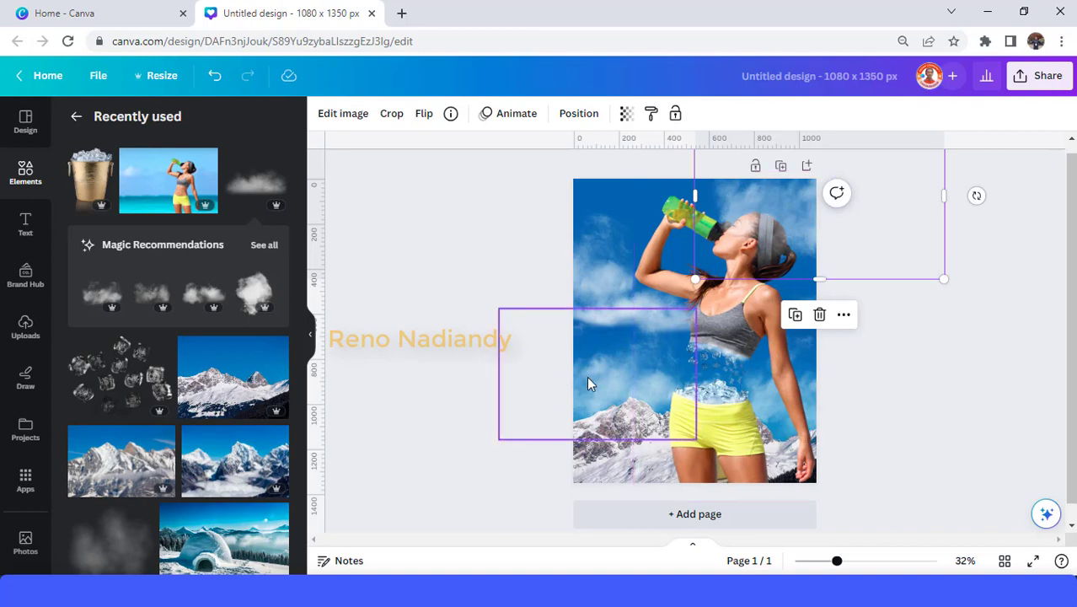
Step: Shift the lower-left cloud slightly down and left, and move the grouped woman about 55 px right and 30 px down
left_click_drag(589, 383, 574, 396)
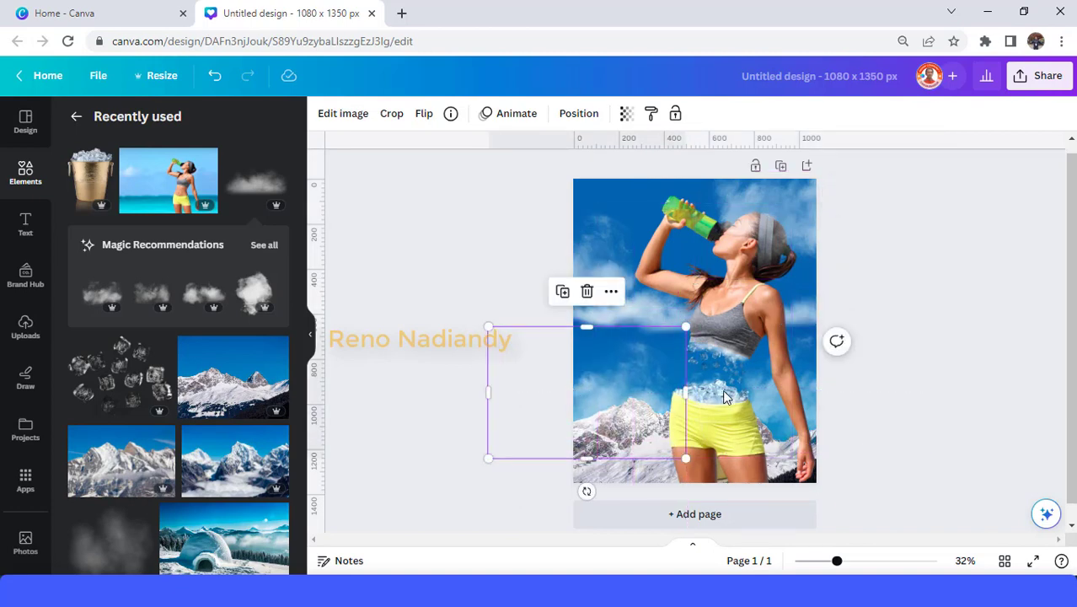
left_click(793, 385)
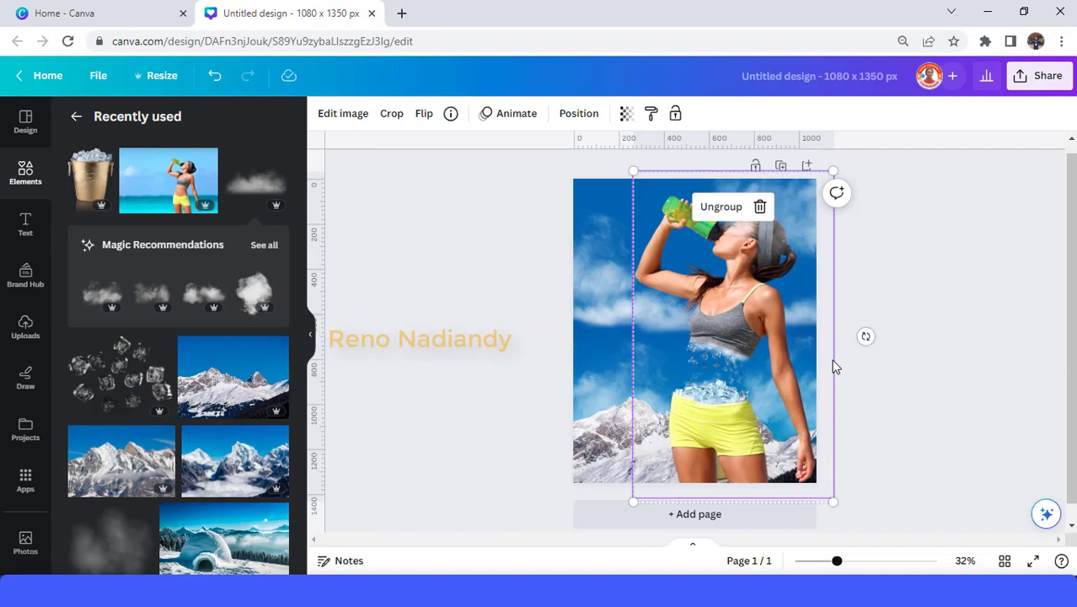
left_click_drag(774, 377, 742, 368)
left_click_drag(815, 406, 843, 406)
left_click_drag(685, 403, 727, 404)
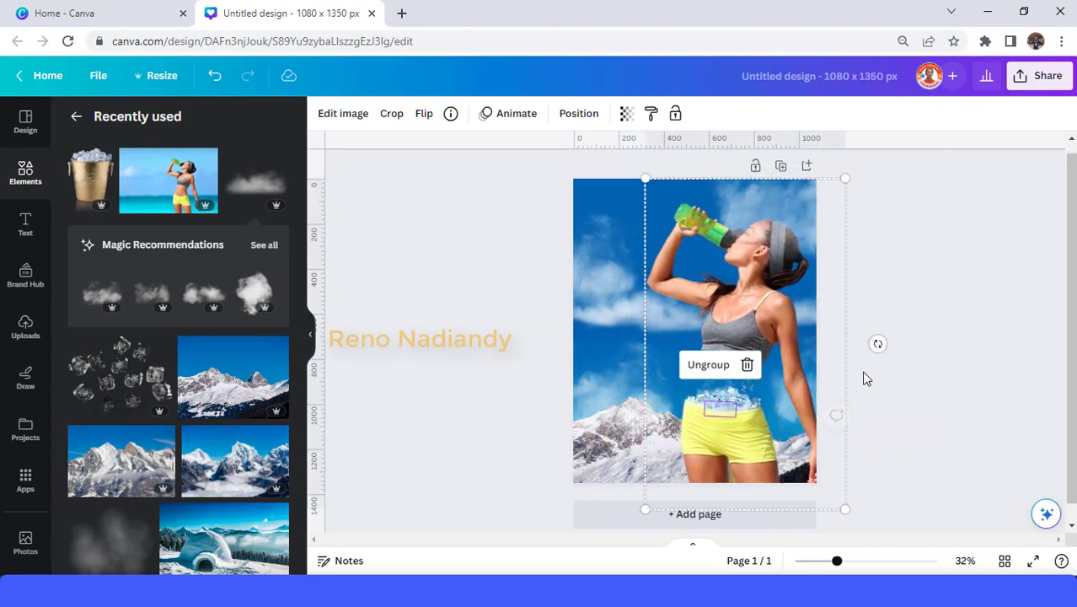
Step: Send the large cloud in the page's upper right corner to the back, behind the woman
left_click_drag(944, 278, 790, 202)
right_click(790, 202)
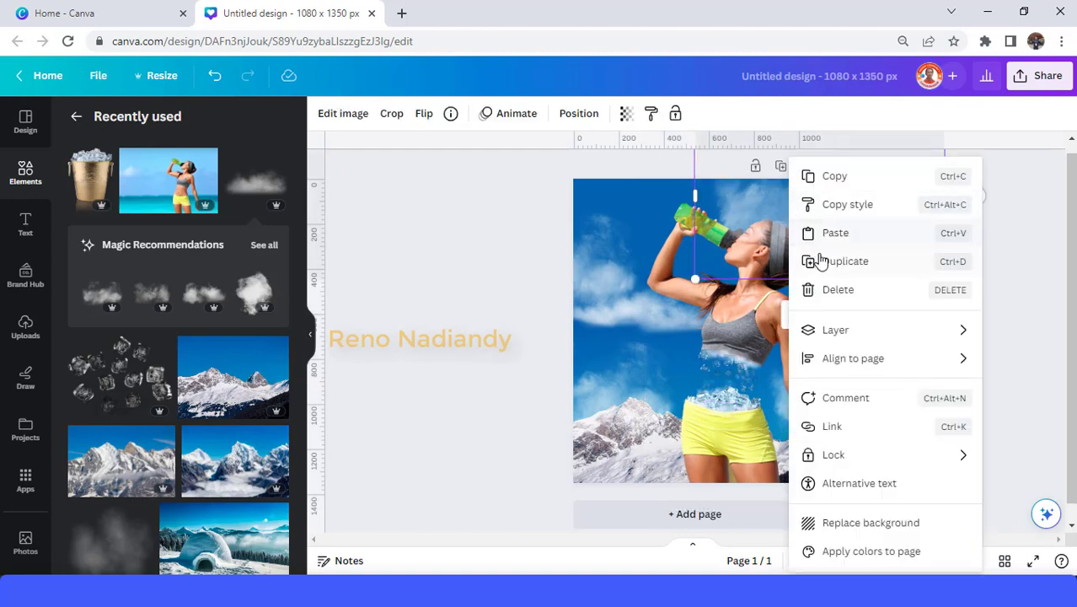
mouse_move(843, 333)
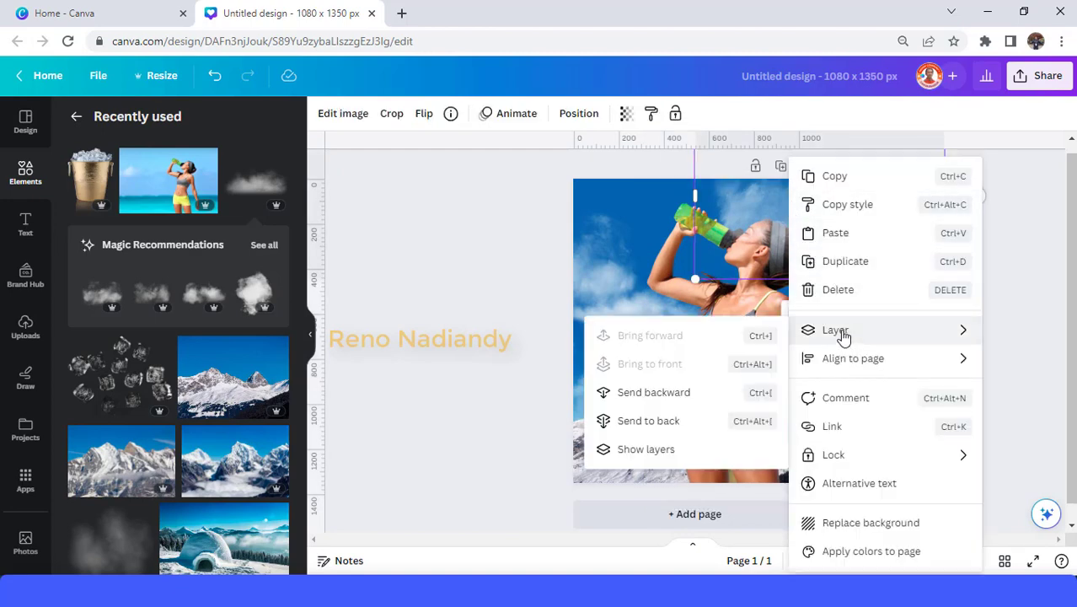
left_click(666, 421)
Step: Move the grouped woman left until her group meets the page's right edge, and nudge the lower-left cloud slightly left
left_click_drag(703, 333, 721, 331)
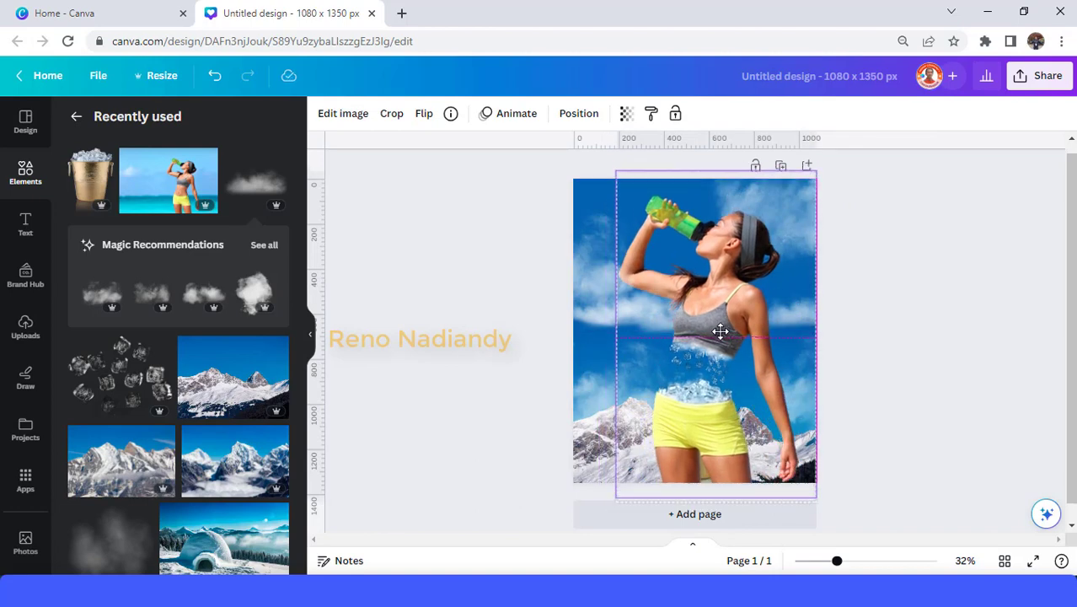
left_click_drag(720, 332, 722, 332)
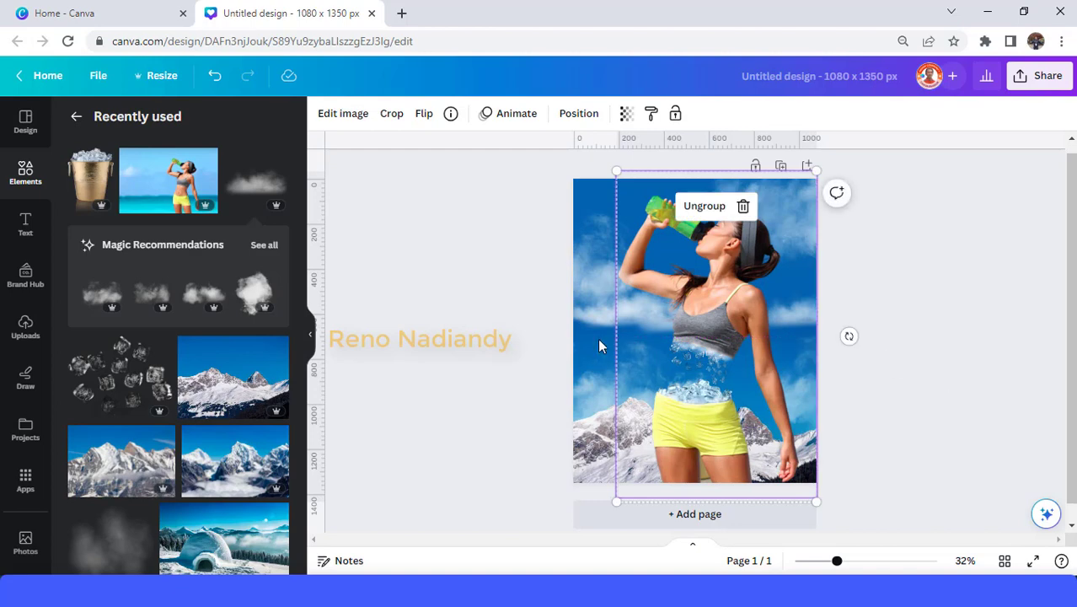
left_click_drag(576, 394, 556, 396)
Step: Trim the base of the ice bucket so it ends behind the woman's shorts, temporarily cropping her left side to reach it
left_click(654, 409)
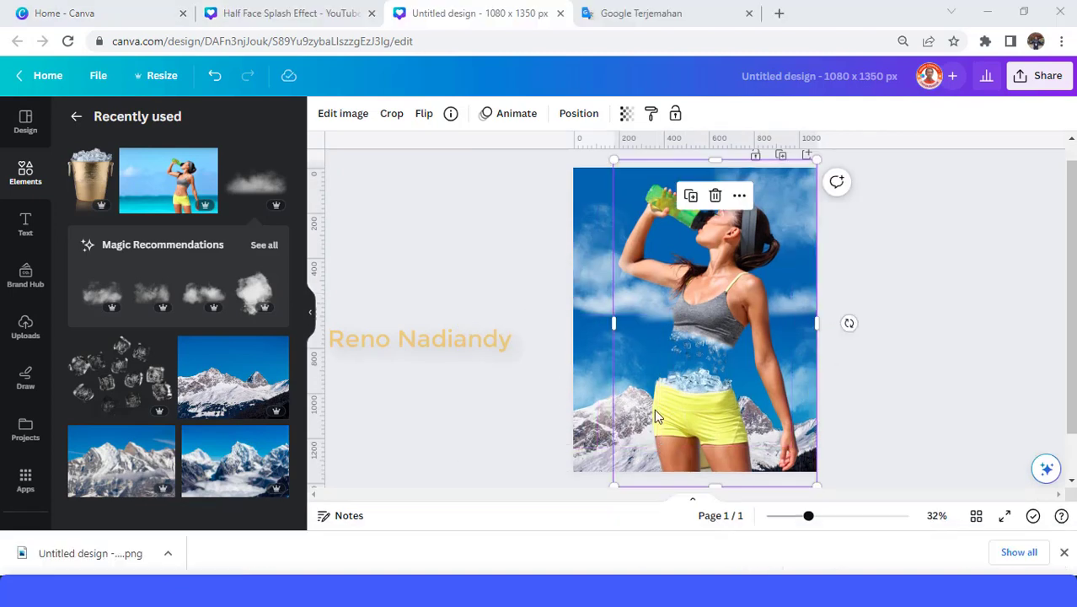
left_click_drag(616, 321, 691, 323)
left_click(664, 453)
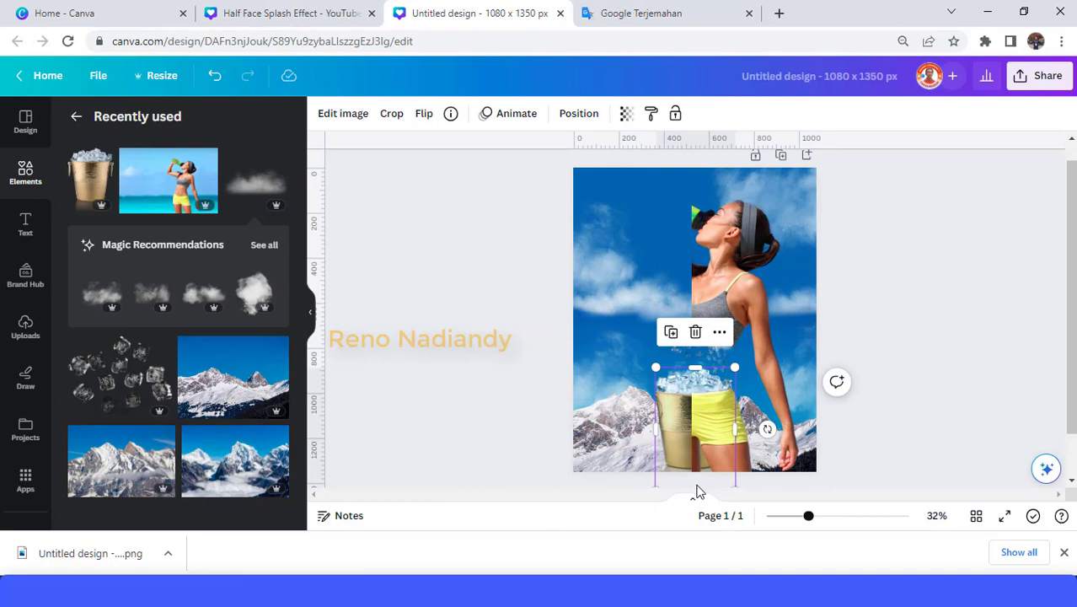
scroll(697, 477, "down", 1)
left_click_drag(695, 435, 722, 384)
left_click(738, 412)
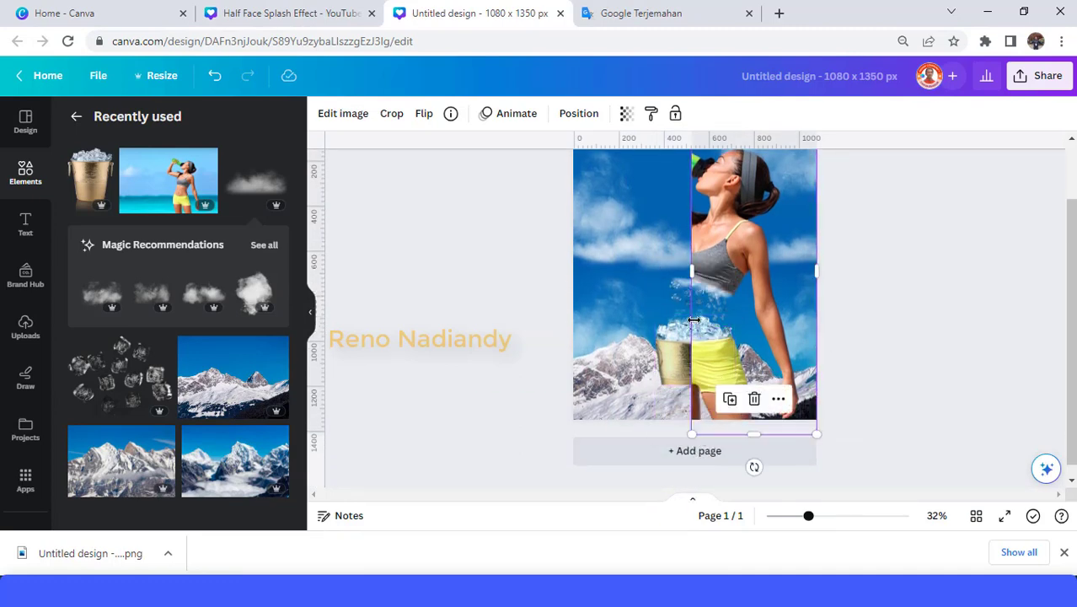
left_click_drag(687, 305, 647, 316)
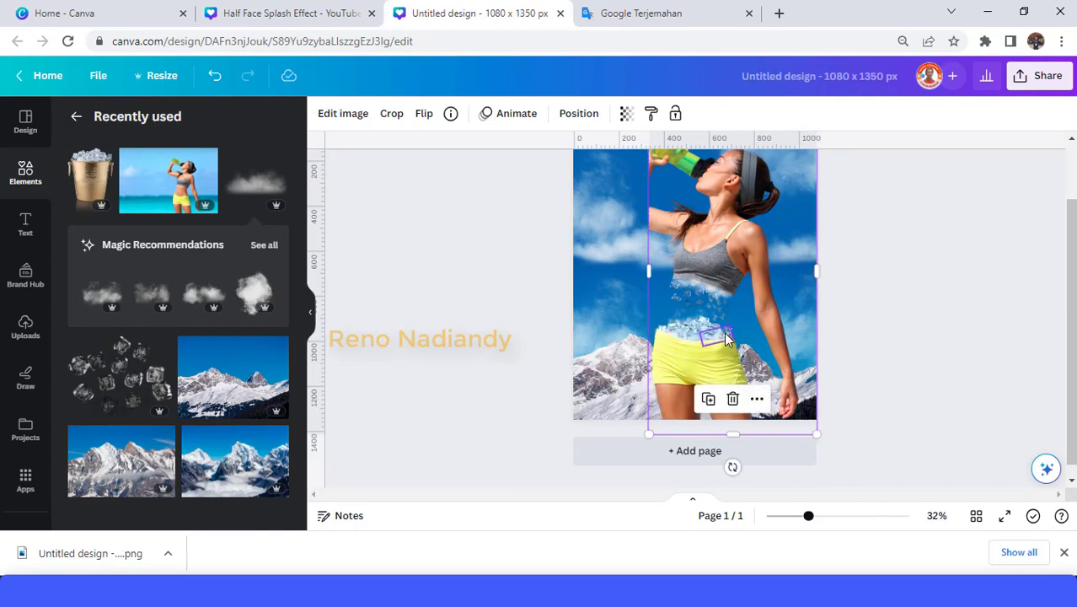
Step: Crop the woman to about 563 px wide and set the upper ice cubes' brightness to 88, saturation to -85 and warmth to -5
left_click_drag(644, 278, 683, 295)
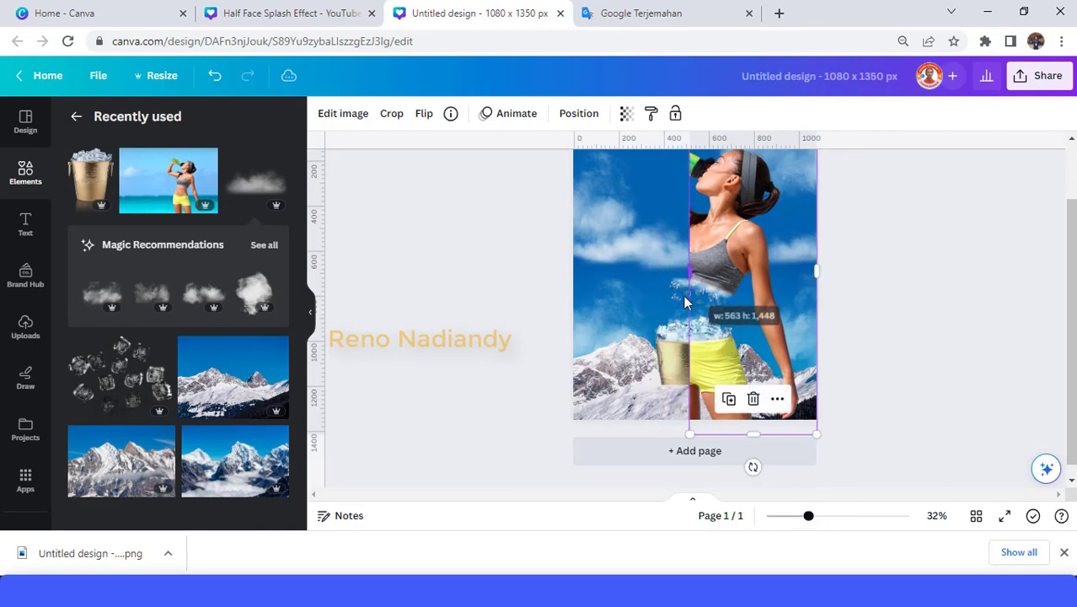
left_click(674, 305)
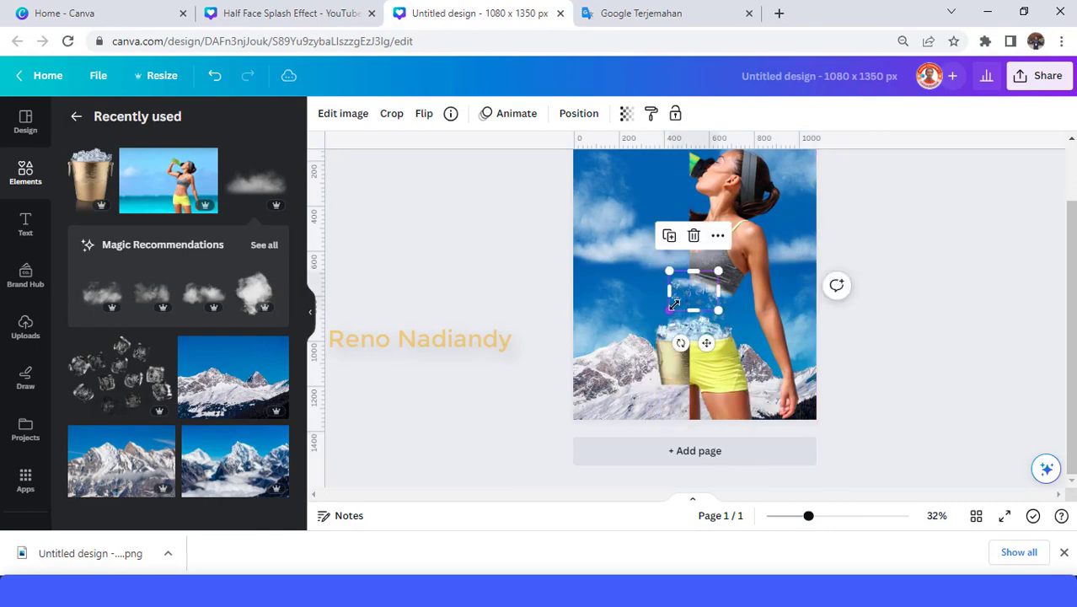
left_click(345, 119)
left_click(108, 428)
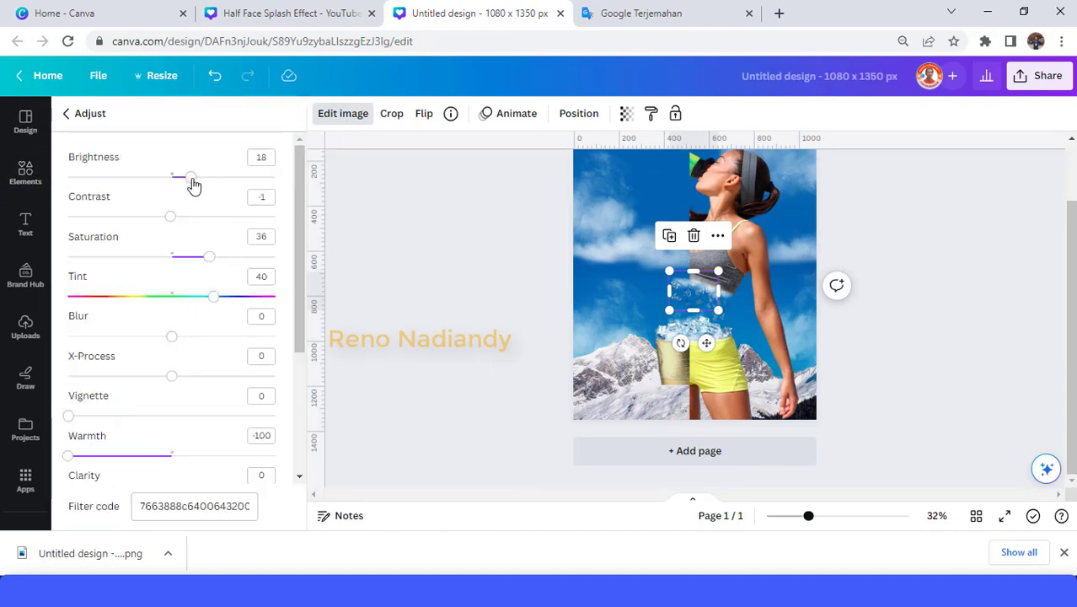
left_click_drag(211, 260, 171, 256)
left_click_drag(192, 181, 171, 178)
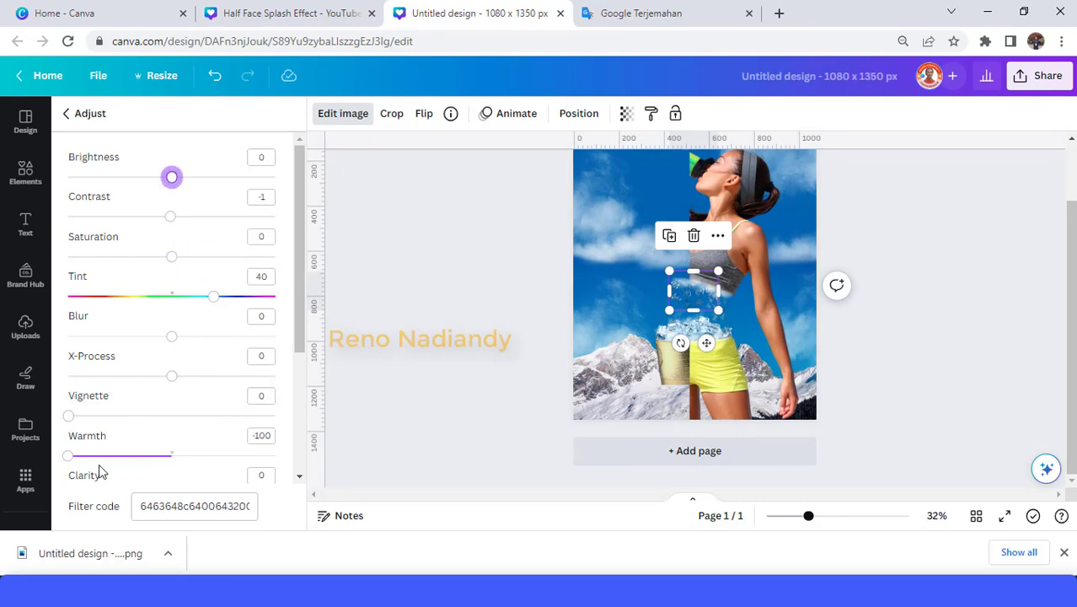
left_click_drag(72, 462, 166, 460)
left_click_drag(170, 264, 83, 257)
left_click_drag(171, 177, 177, 177)
left_click_drag(256, 196, 265, 198)
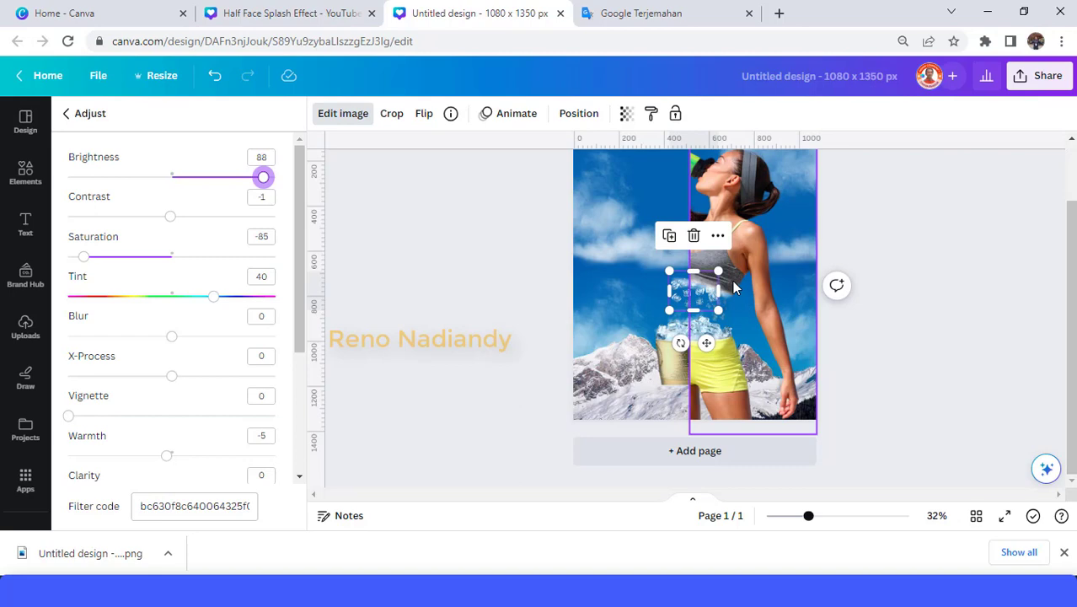
Step: Crop the woman further to expose the smaller ice cubes at her waist, then set their brightness to 79 and strongly reduce their saturation
left_click(831, 516)
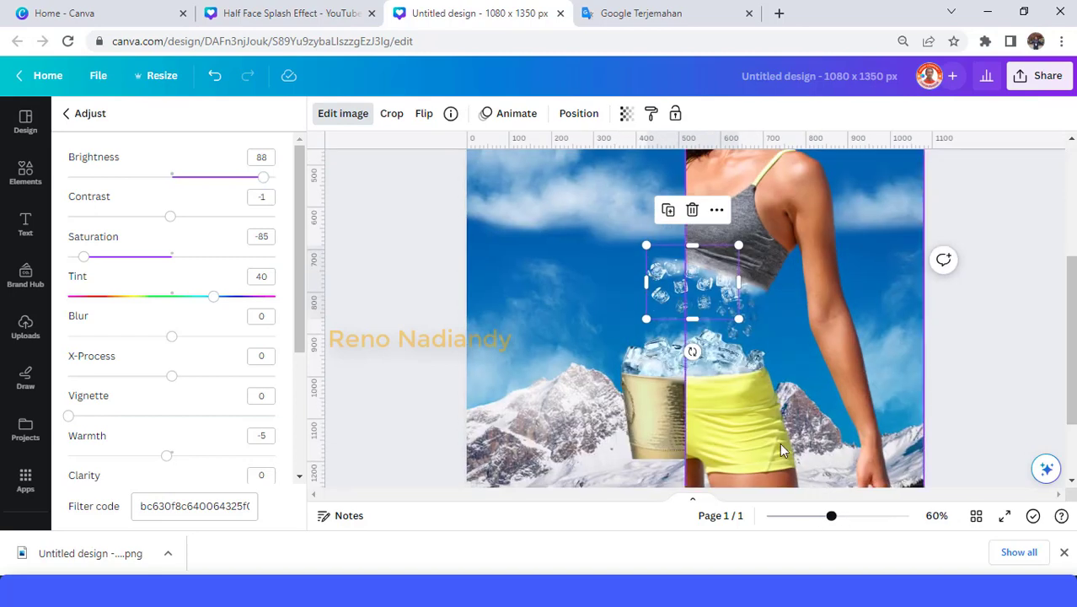
left_click(761, 341)
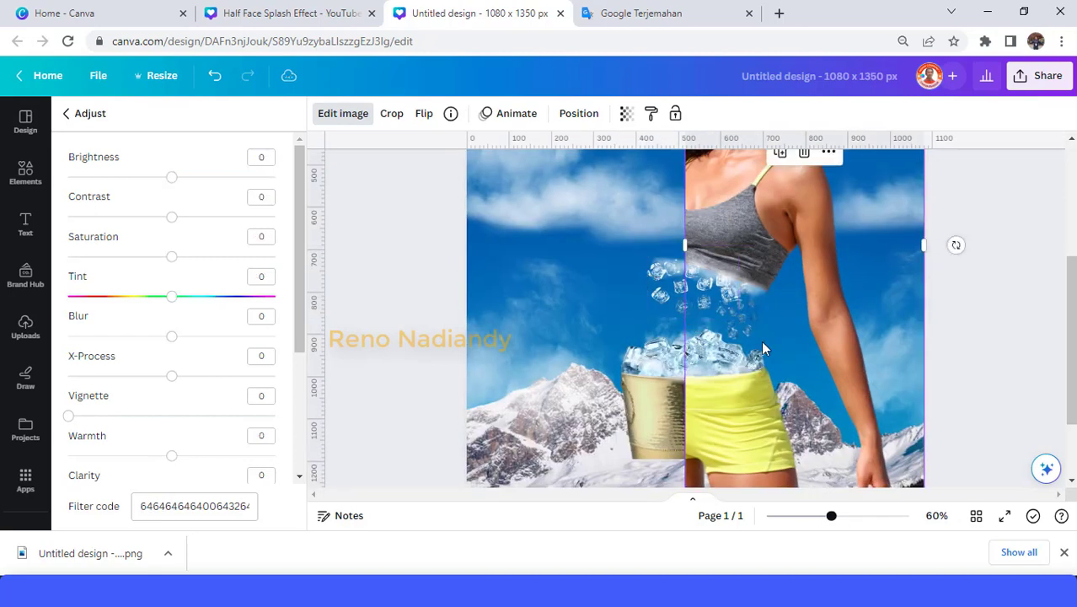
left_click_drag(718, 322, 746, 323)
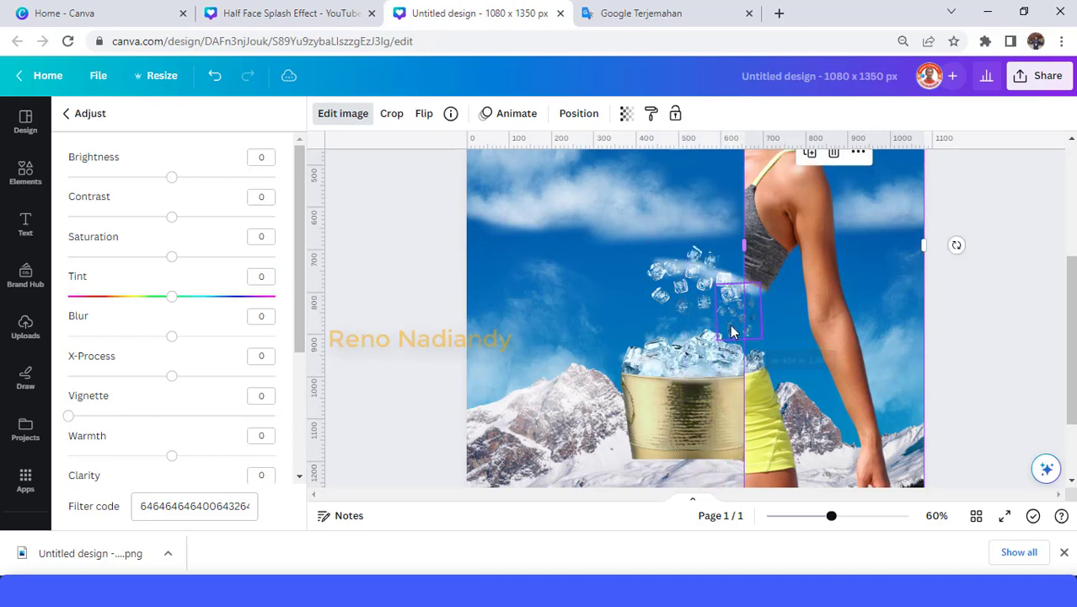
left_click(739, 314)
left_click_drag(239, 178, 254, 177)
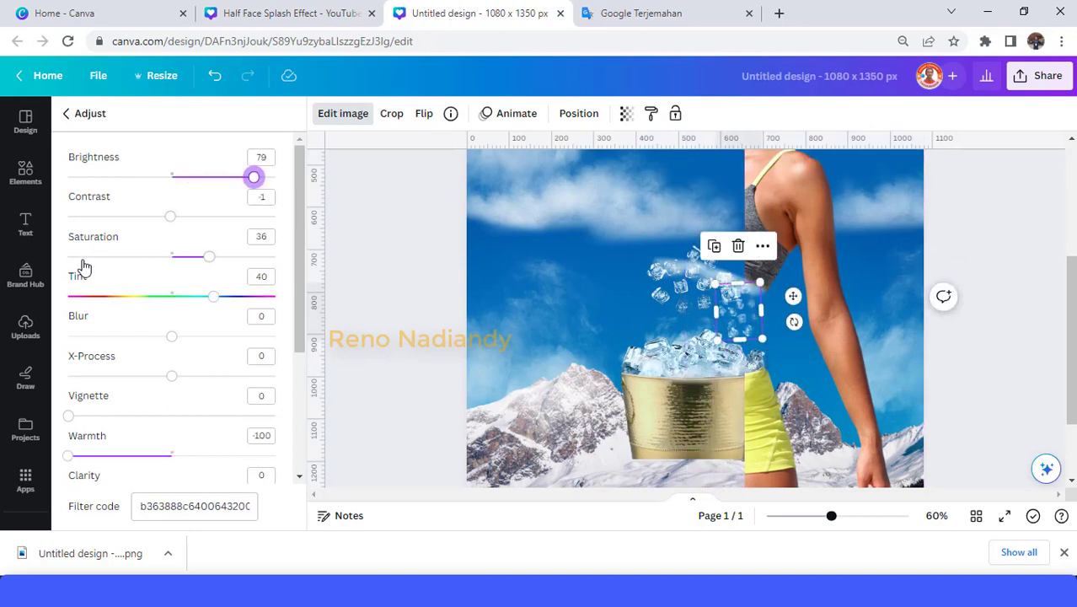
left_click(84, 256)
Step: Uncrop the woman's left side until her raised arm and bottle show in full again, covering the bucket
left_click(782, 453)
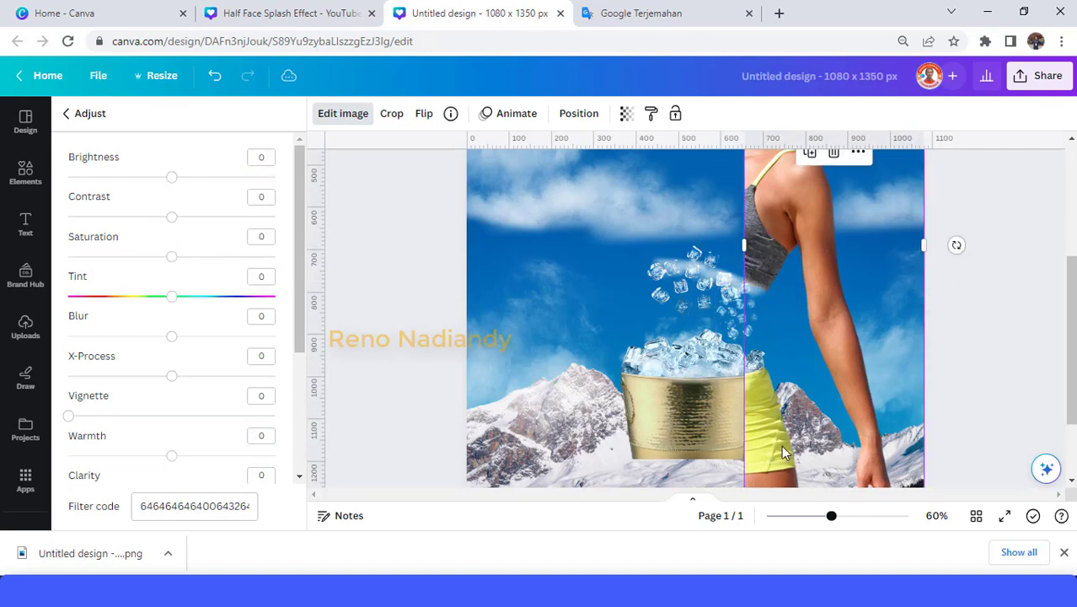
left_click_drag(744, 336, 533, 336)
scroll(631, 356, "up", 2)
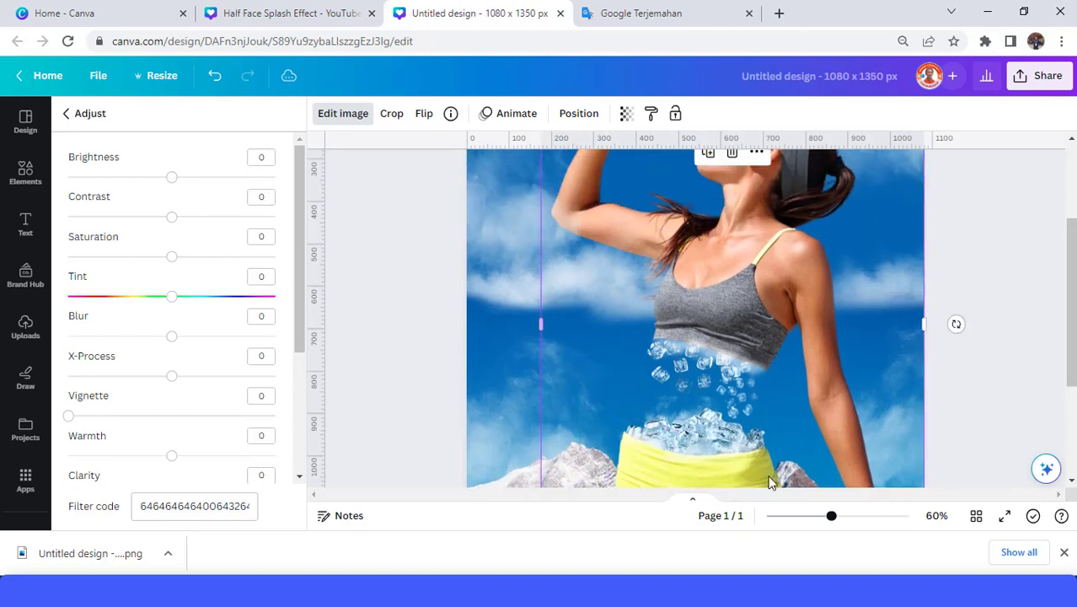
left_click(806, 517)
key("Escape")
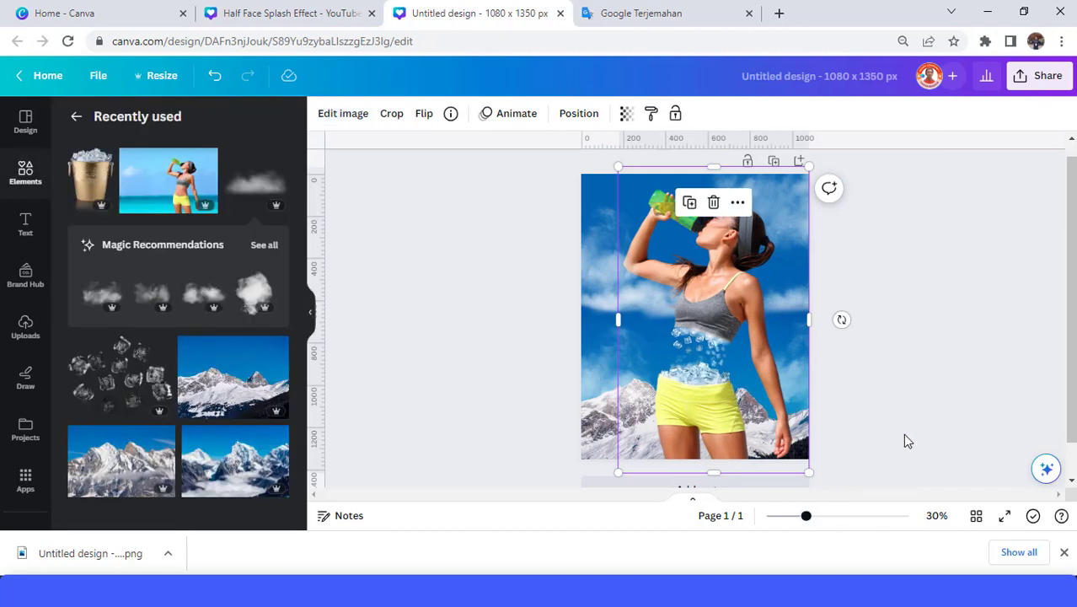